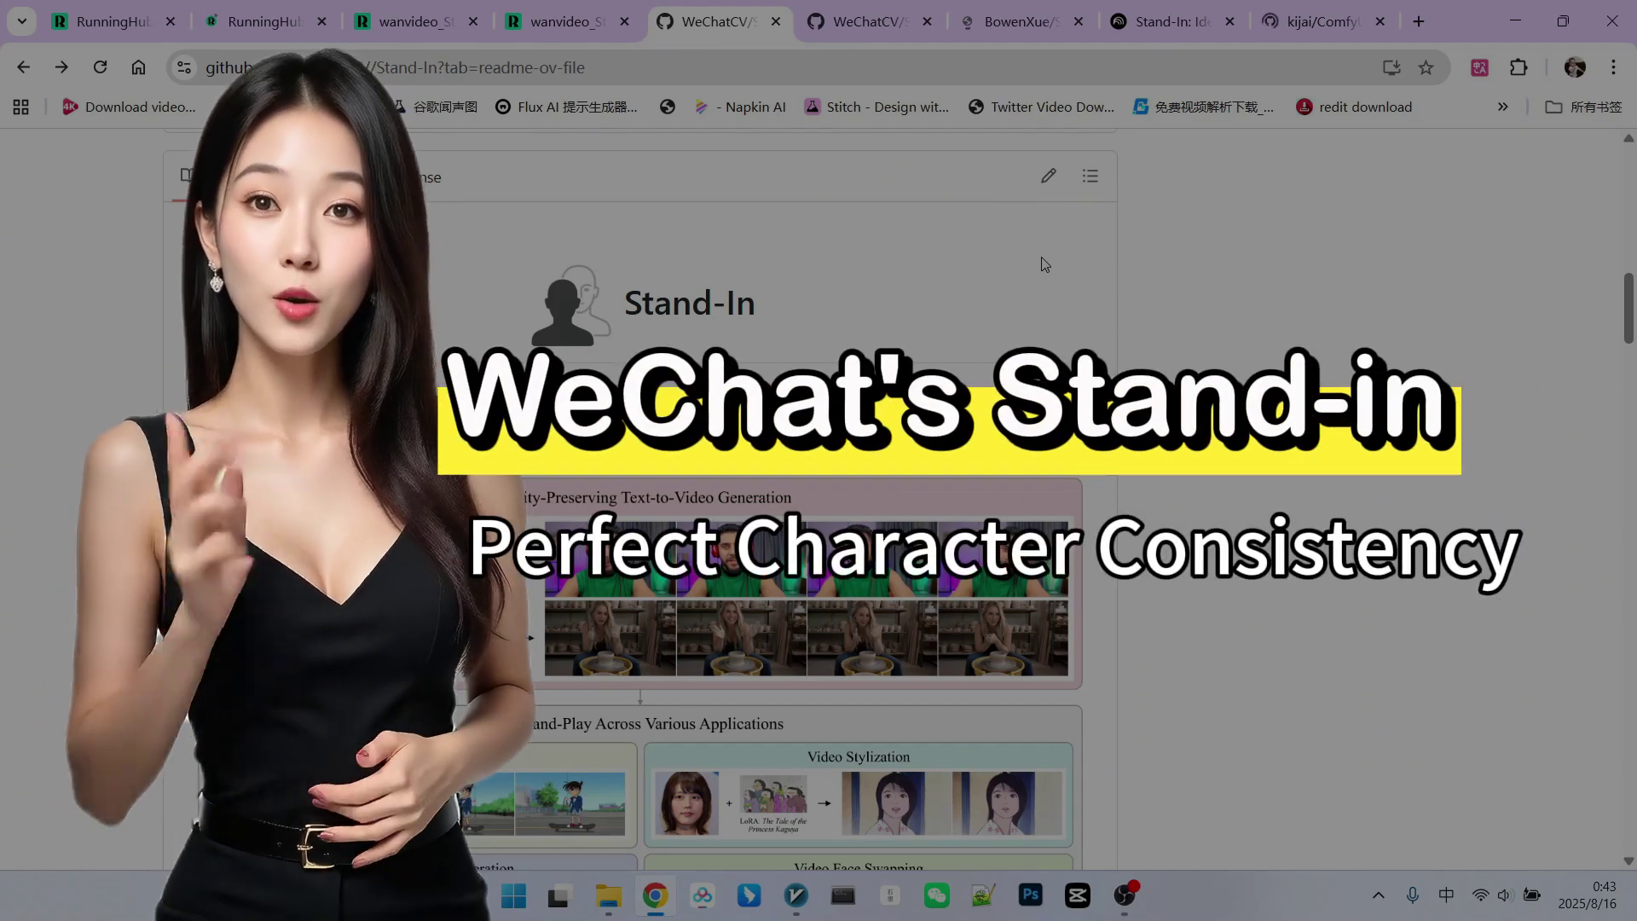
# Read through the WeChatCV Stand-In README, covering its overview figures, key features, todo list and inference sections
pyautogui.scroll(2, 1042, 257)
pyautogui.scroll(-4, 1042, 257)
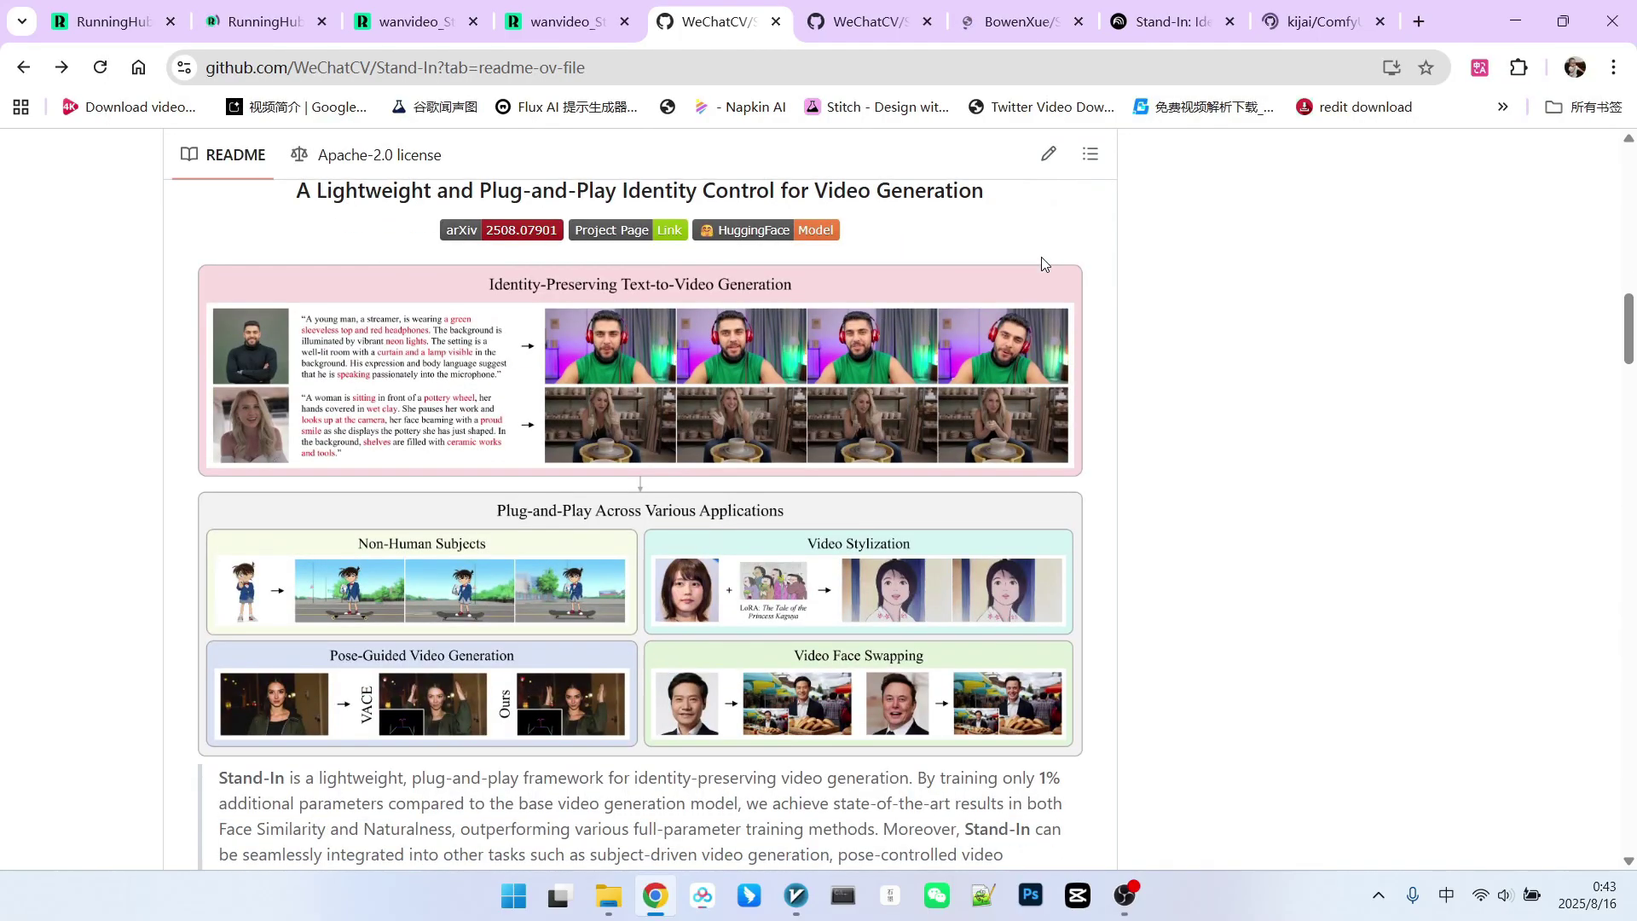
pyautogui.scroll(-1, 1041, 258)
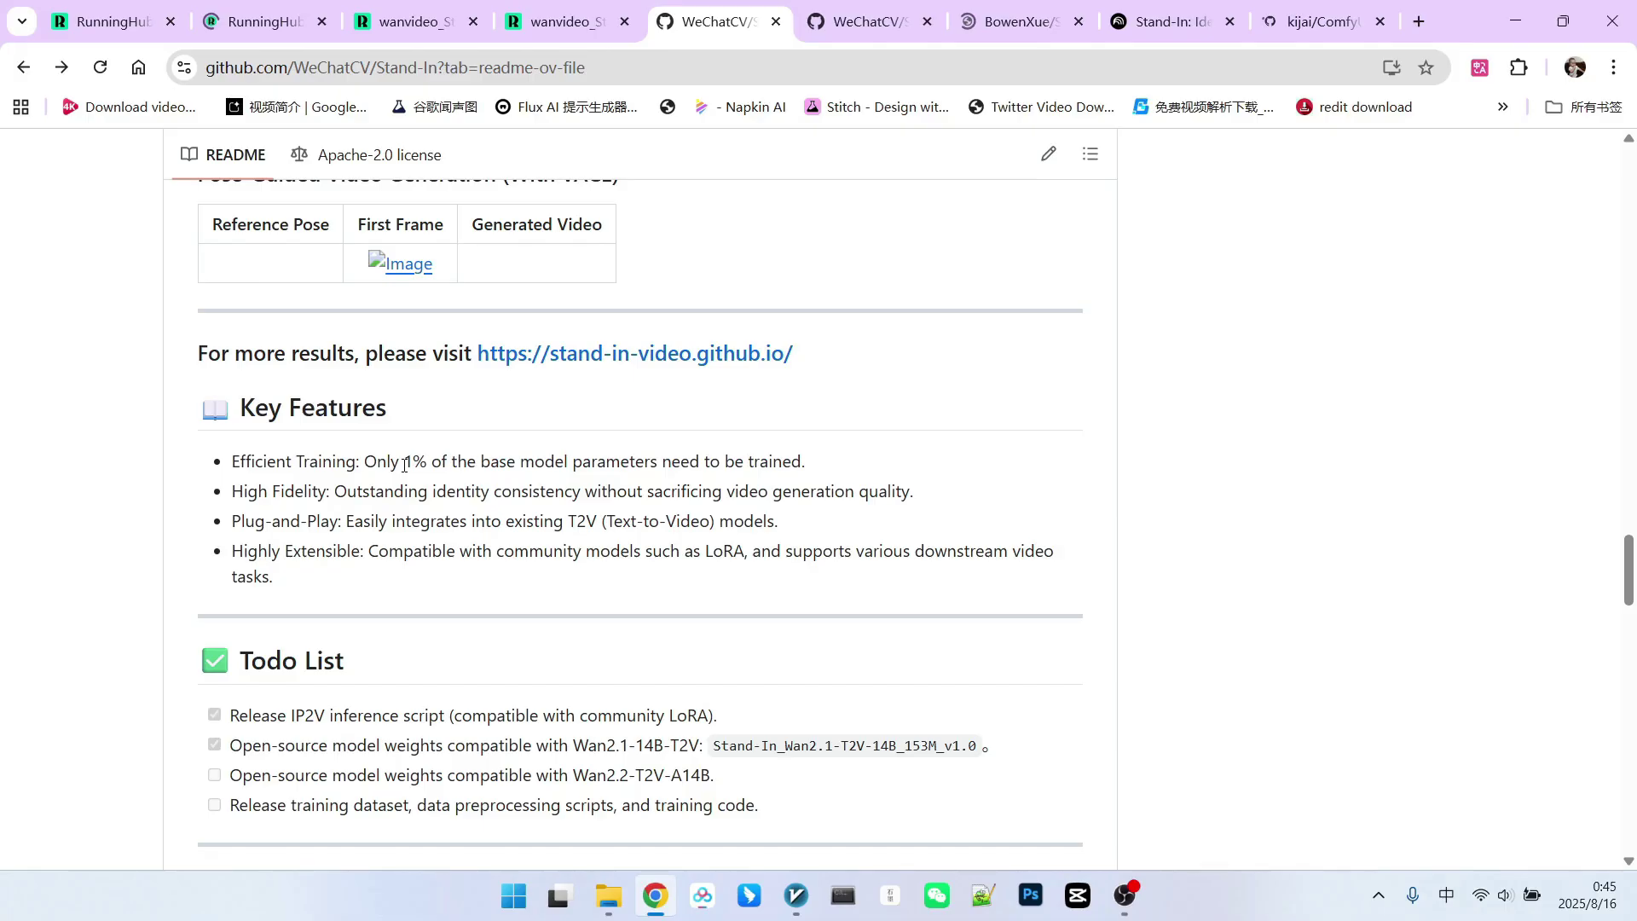
pyautogui.scroll(-20, 404, 464)
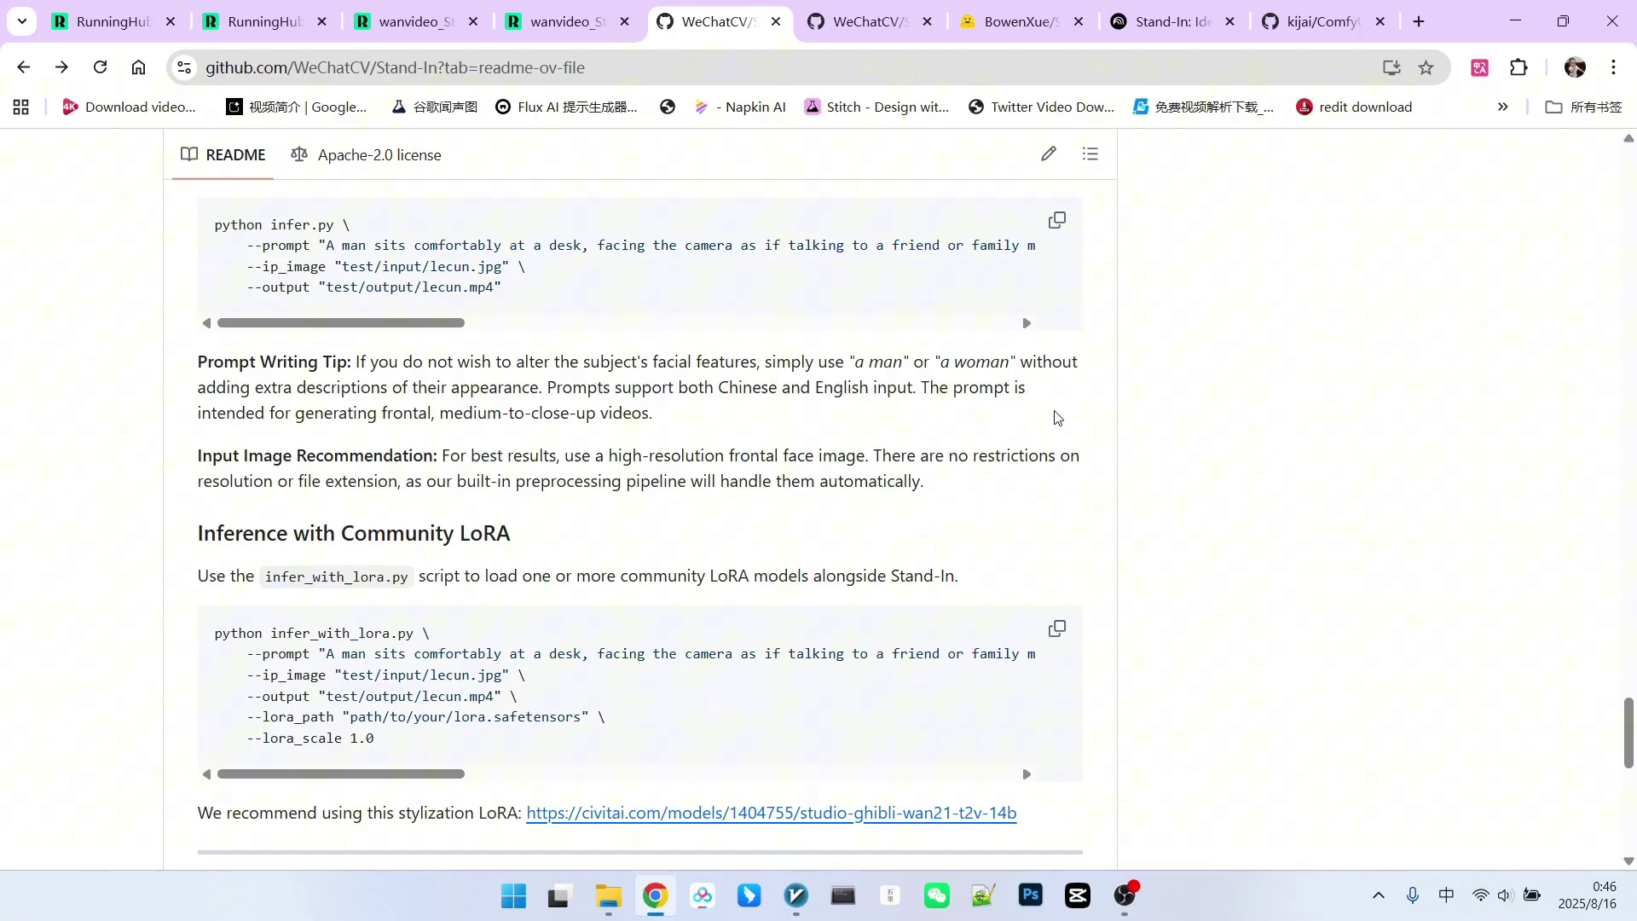
# Read the Prompt Writing Tip in the Stand-In README, highlighting the subject wording, supported languages and intended shot type
pyautogui.moveTo(852, 362); pyautogui.dragTo(1010, 363)
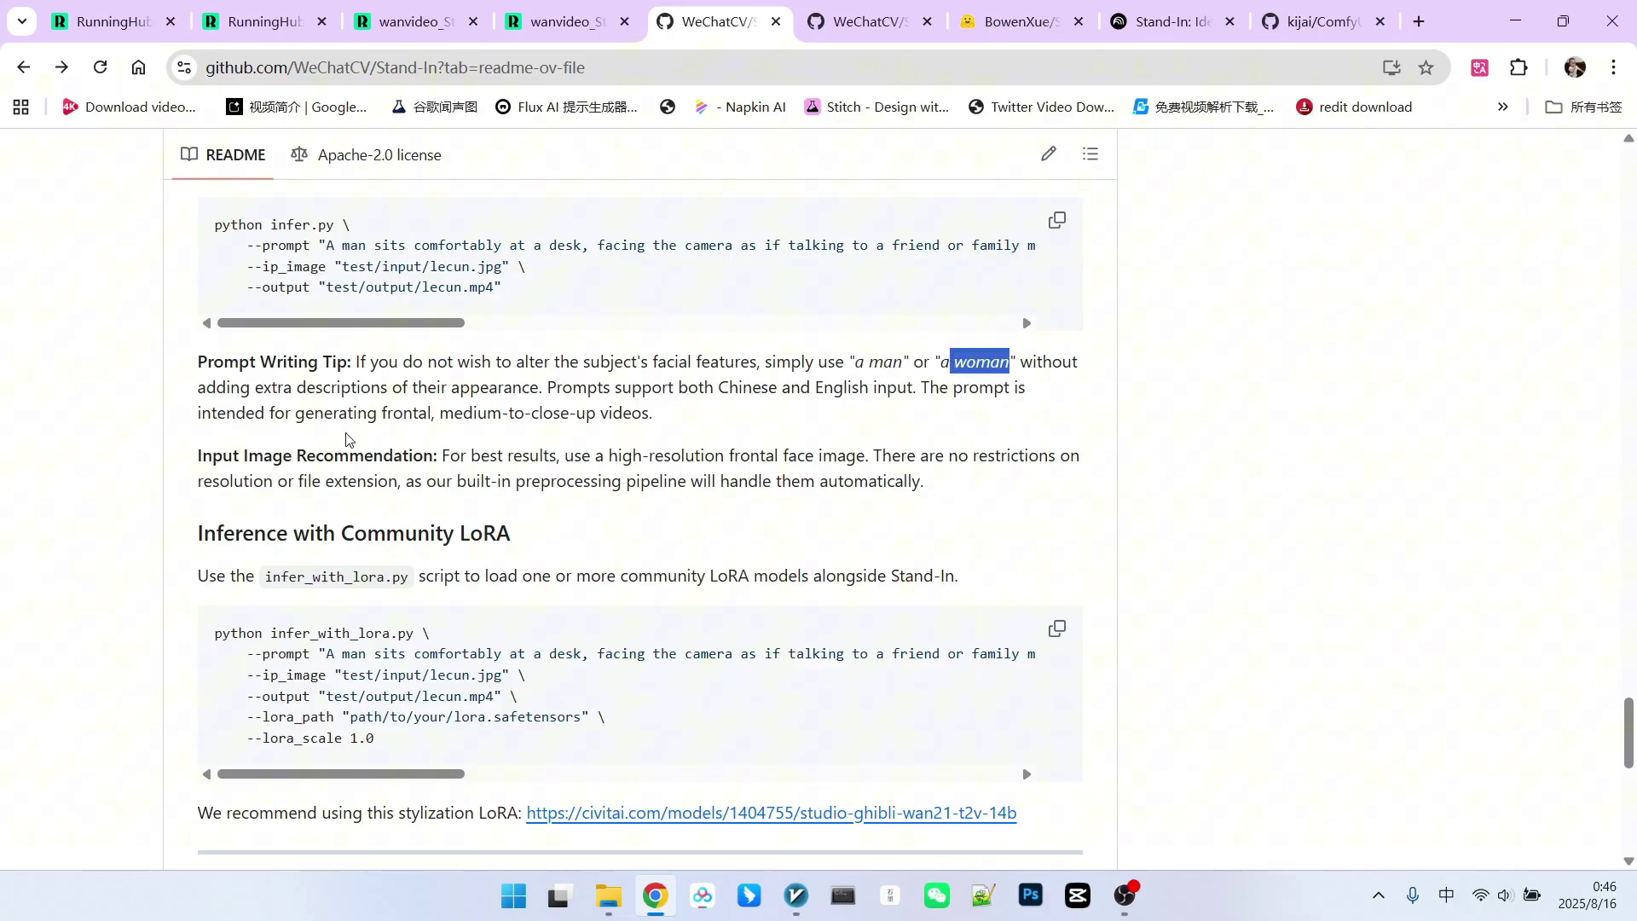
pyautogui.moveTo(392, 388); pyautogui.dragTo(480, 388)
pyautogui.click(560, 389)
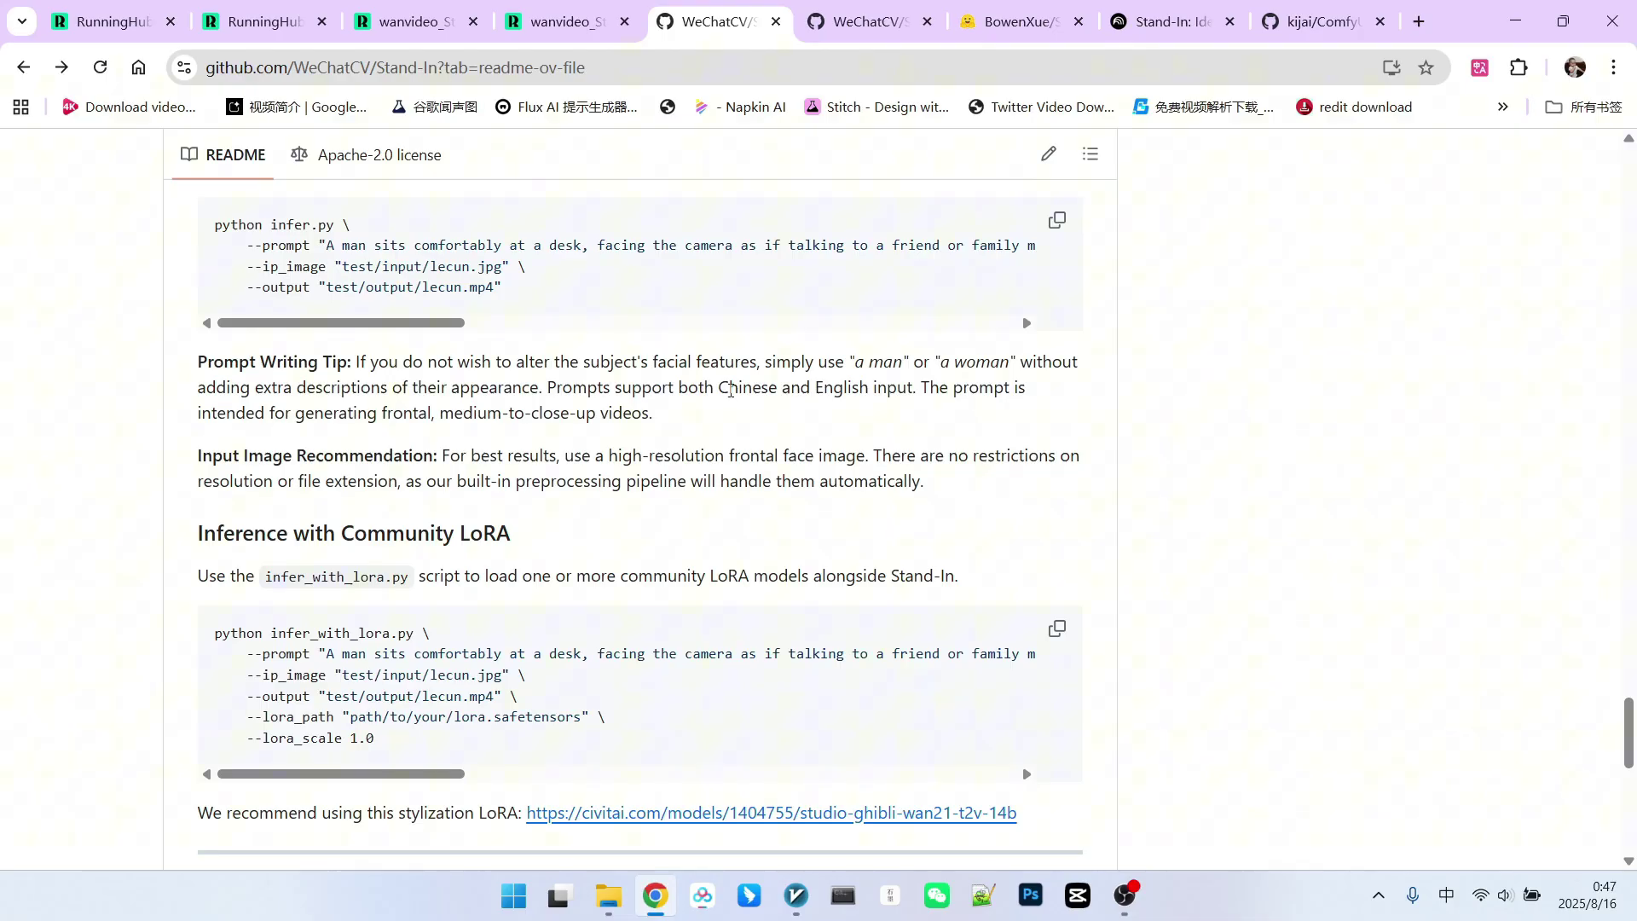
pyautogui.moveTo(721, 390); pyautogui.dragTo(880, 389)
pyautogui.moveTo(274, 414); pyautogui.dragTo(654, 413)
pyautogui.click(366, 415)
pyautogui.click(749, 416)
pyautogui.scroll(-1, 762, 411)
# Read the Input Image Recommendation in the README, highlighting the advice on resolution, face image and built-in preprocessing
pyautogui.moveTo(467, 348); pyautogui.dragTo(544, 345)
pyautogui.moveTo(788, 348); pyautogui.dragTo(832, 348)
pyautogui.moveTo(576, 346); pyautogui.dragTo(701, 348)
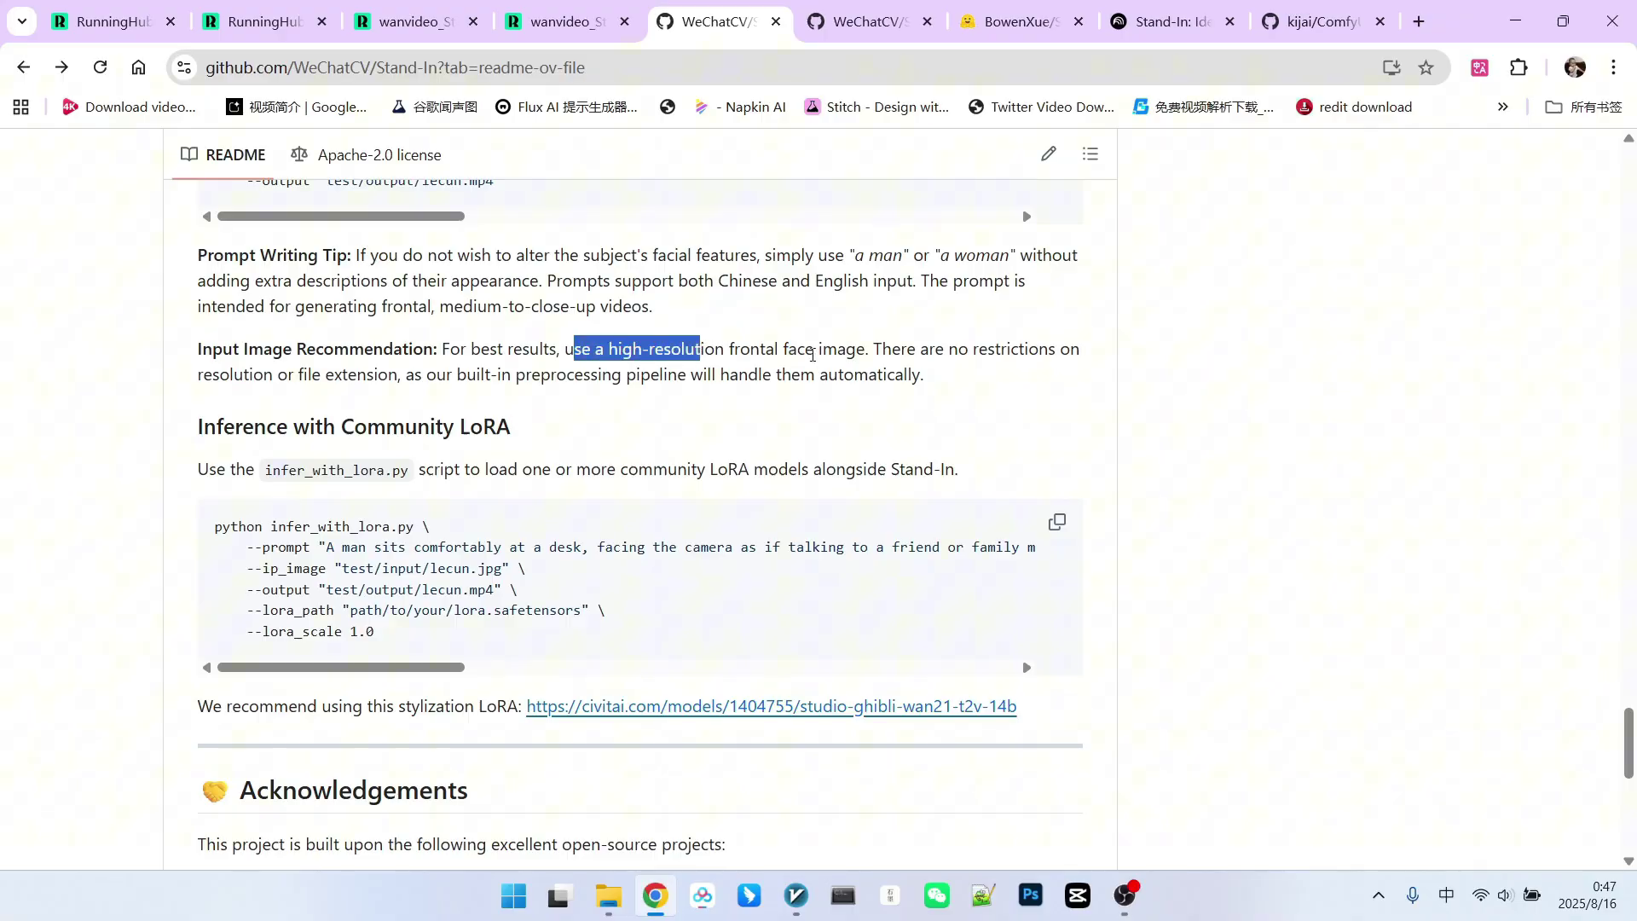
pyautogui.moveTo(913, 348); pyautogui.dragTo(1016, 350)
pyautogui.moveTo(244, 374); pyautogui.dragTo(338, 379)
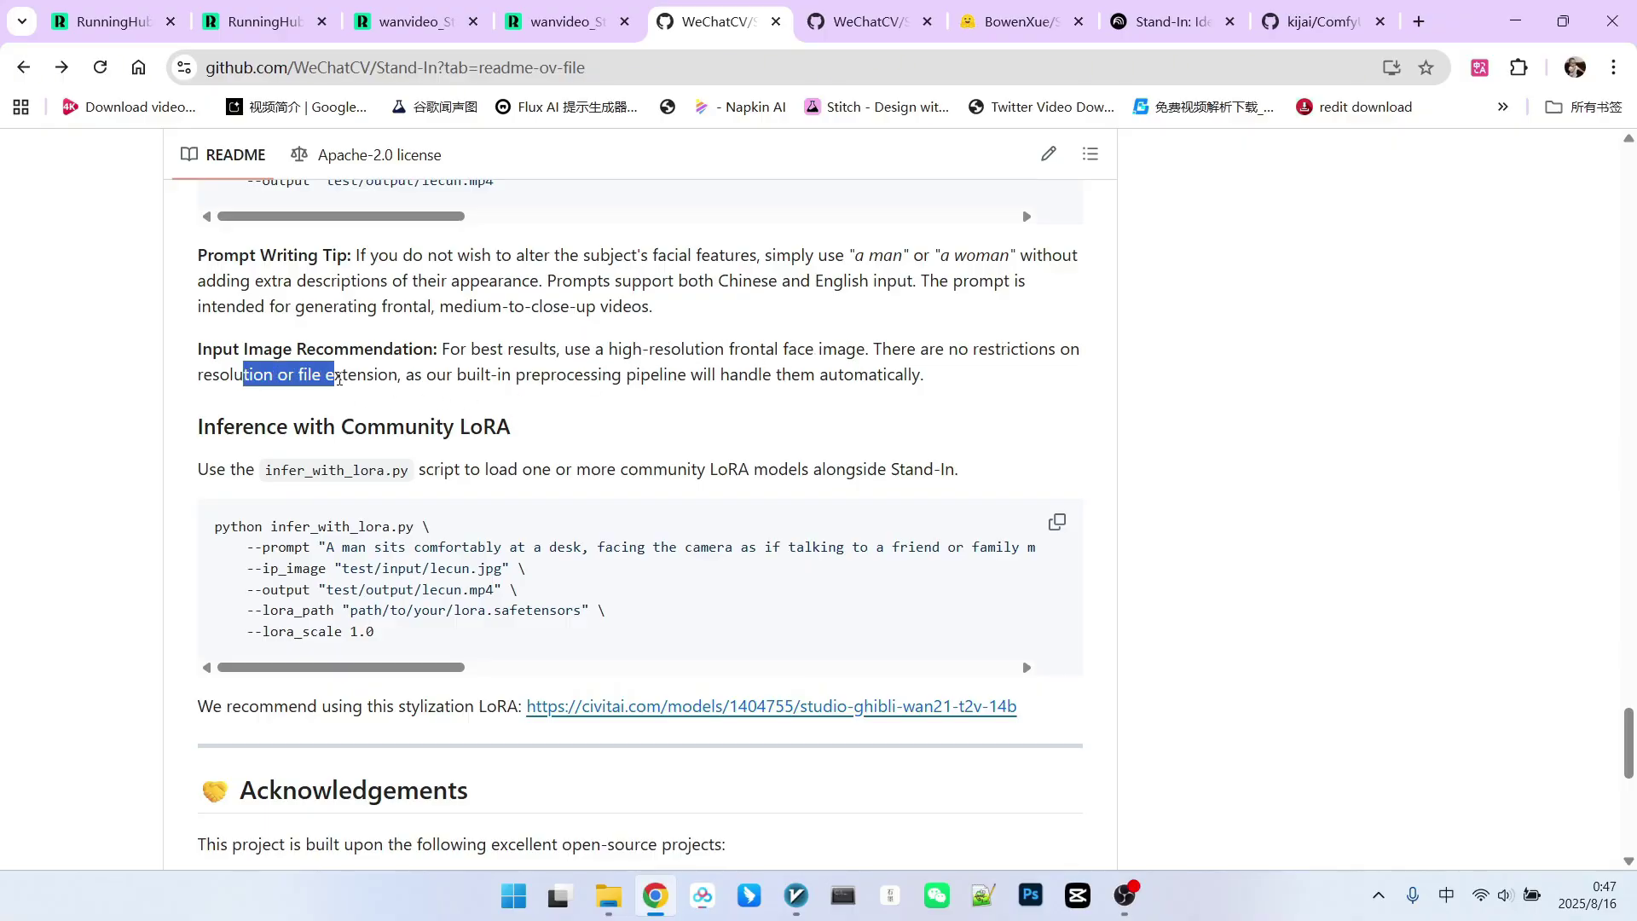
pyautogui.moveTo(501, 375); pyautogui.dragTo(593, 373)
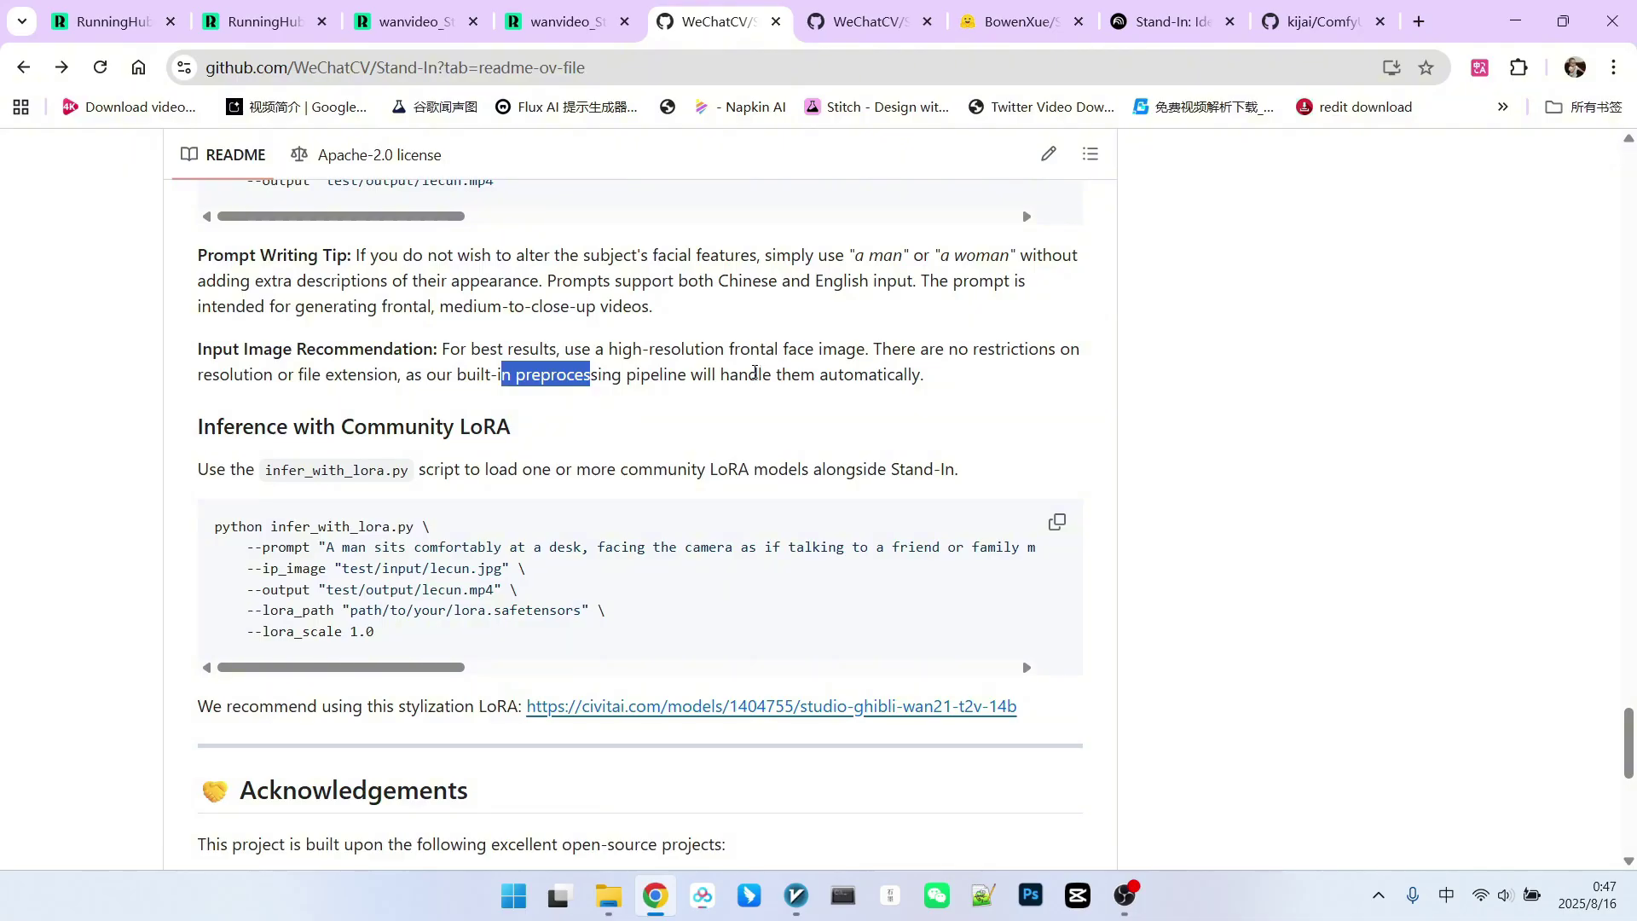
pyautogui.moveTo(663, 348); pyautogui.dragTo(847, 350)
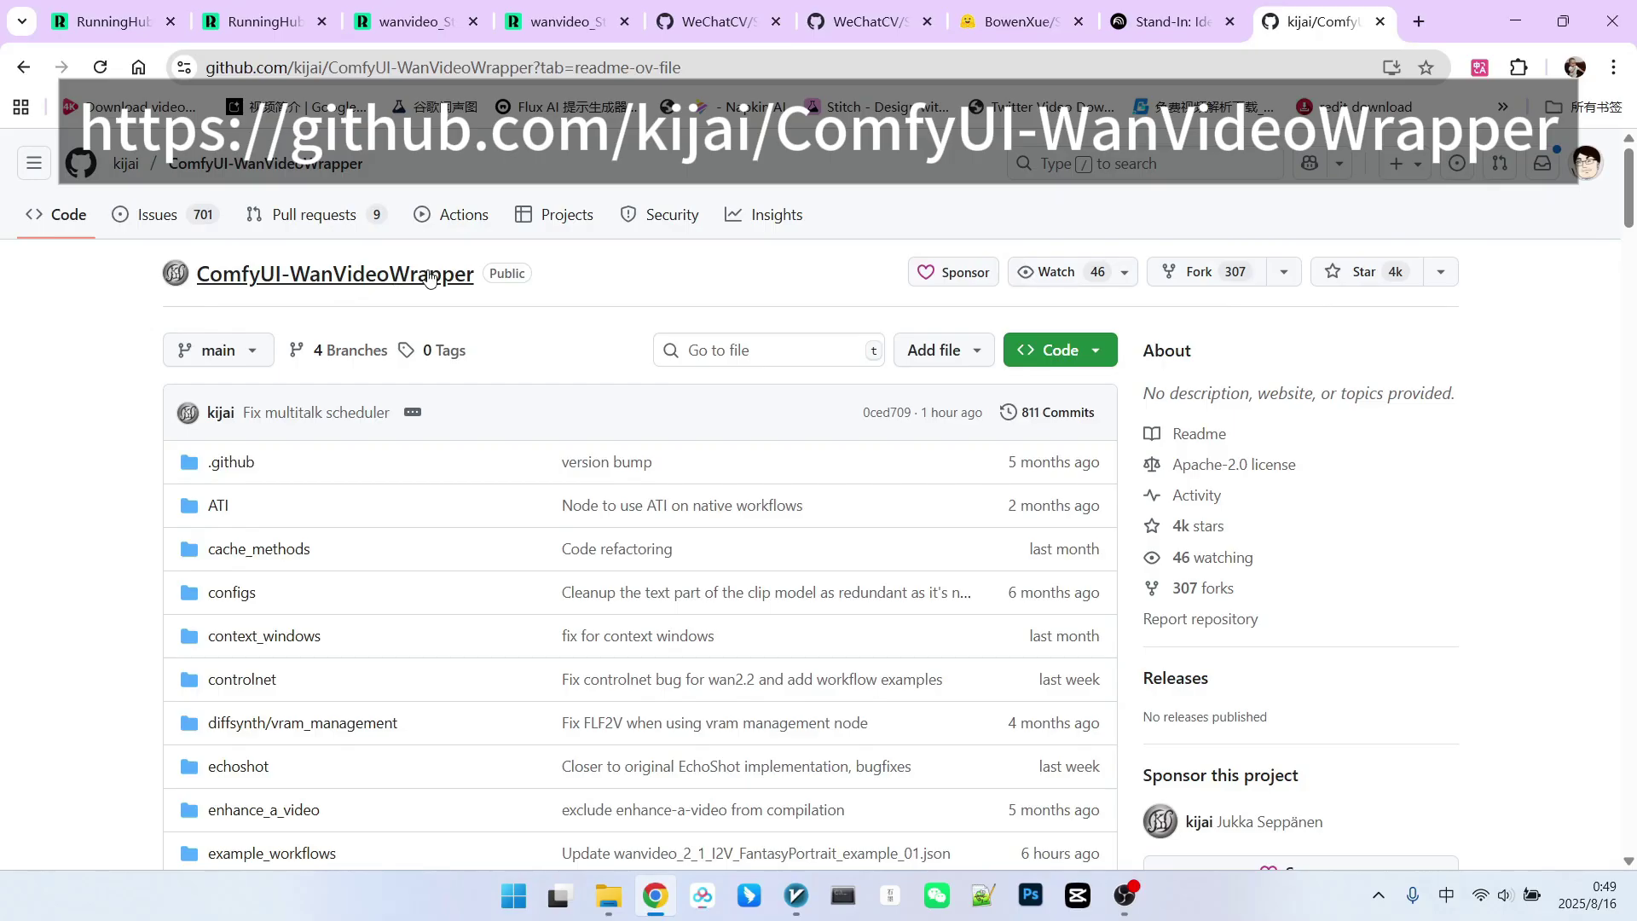
# Open the example_workflows folder of the ComfyUI-WanVideoWrapper repository and look for the Stand-In reference example workflow
pyautogui.scroll(-4, 810, 363)
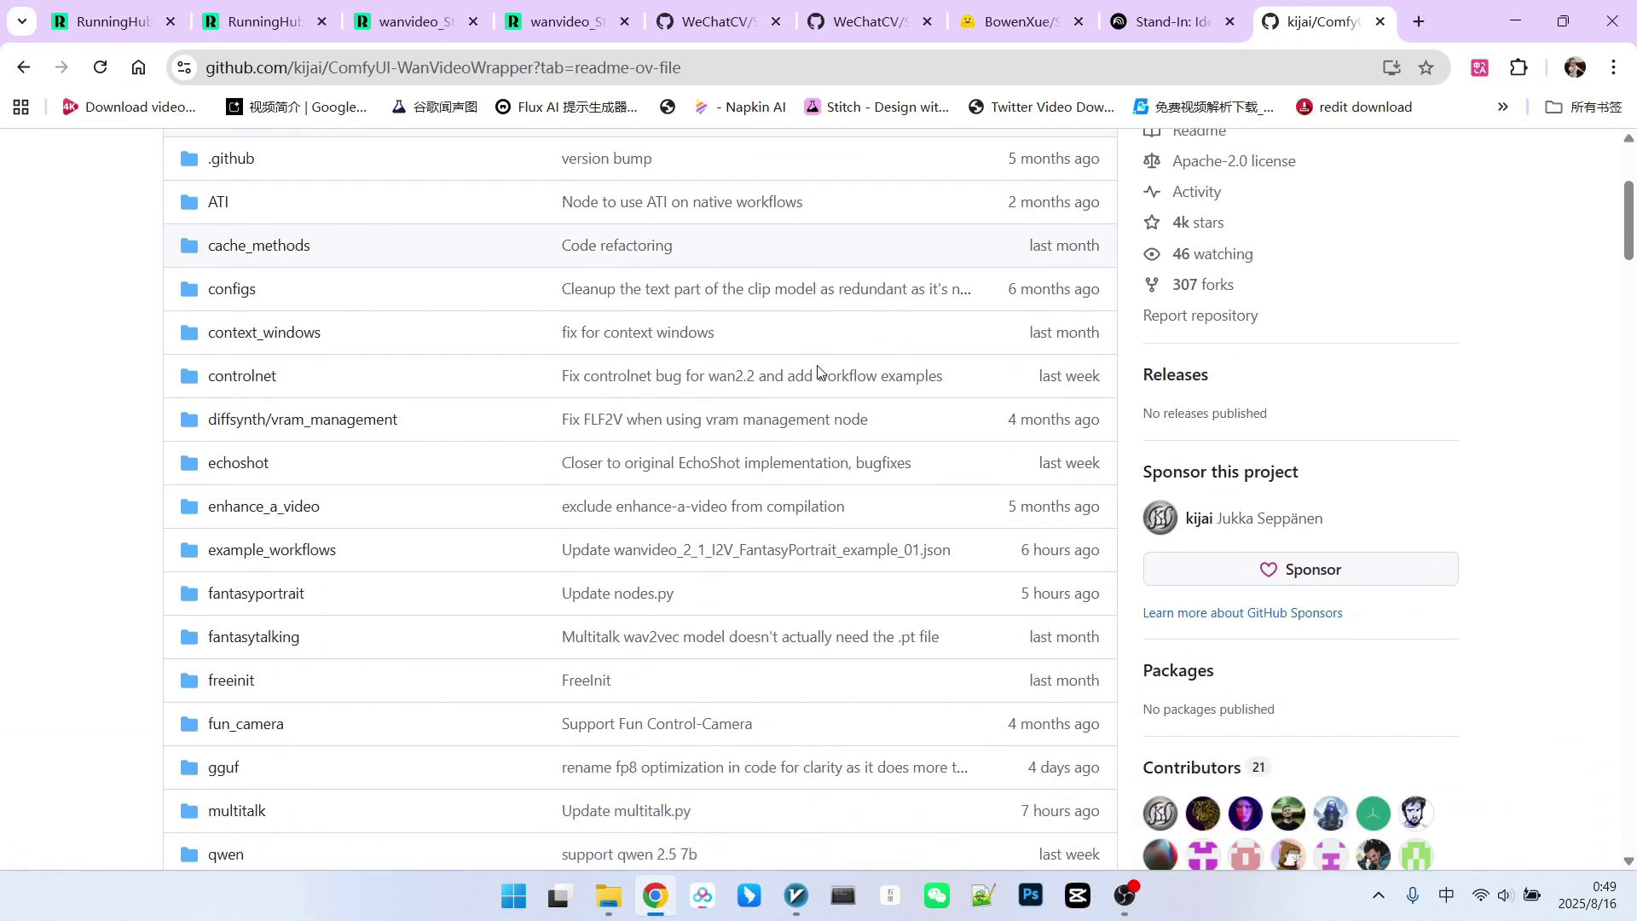
pyautogui.scroll(-1, 401, 469)
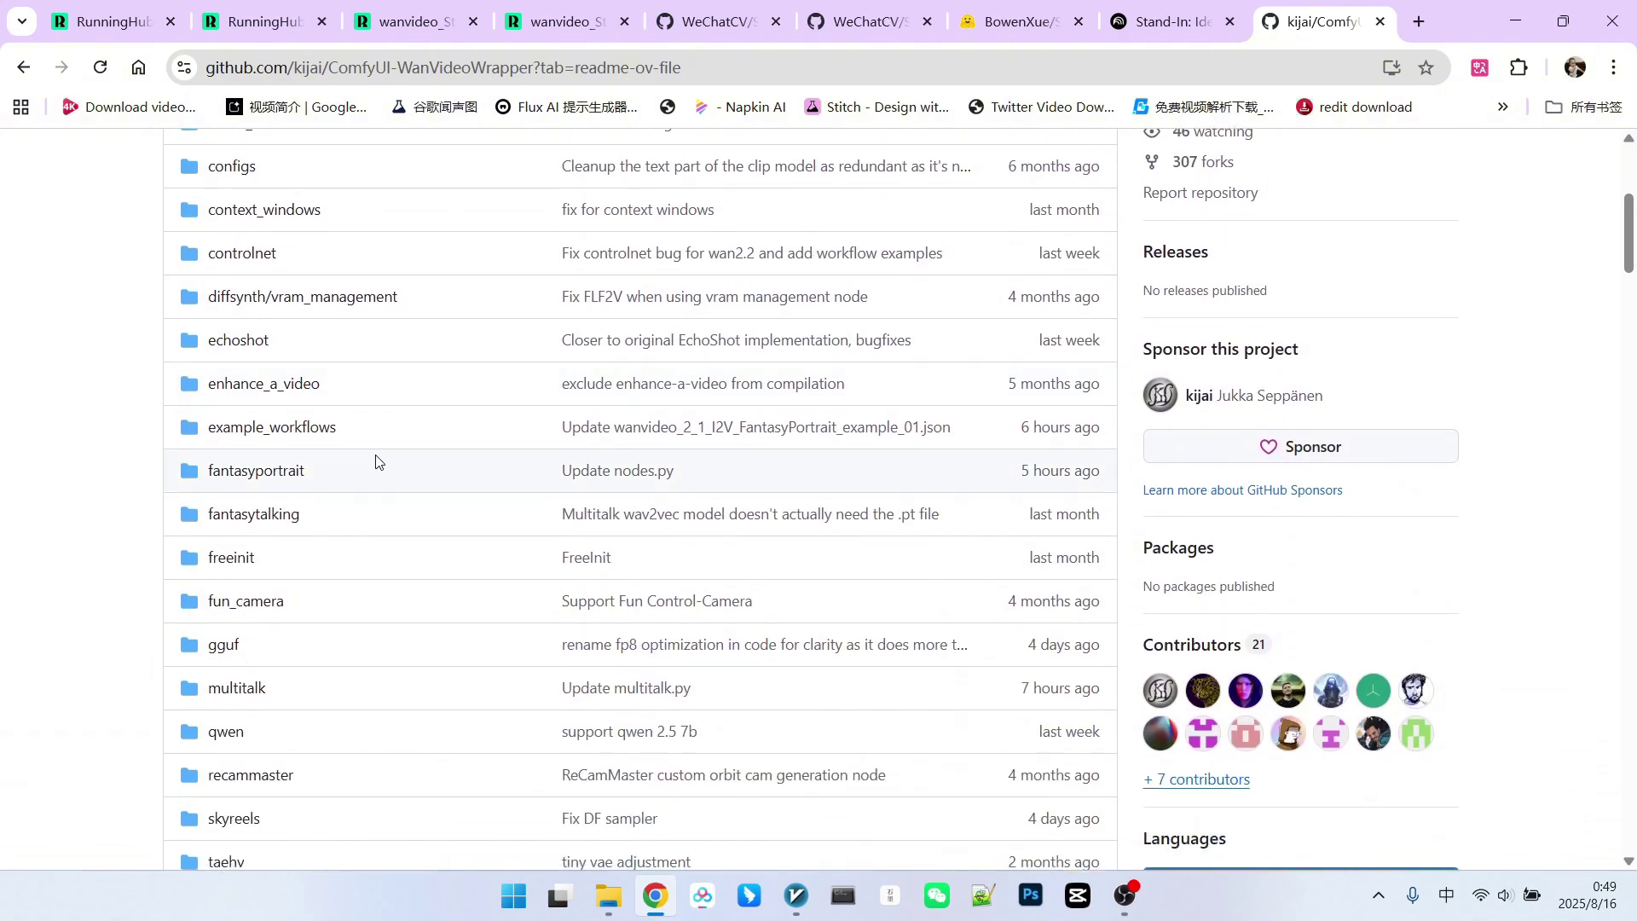
pyautogui.click(622, 427)
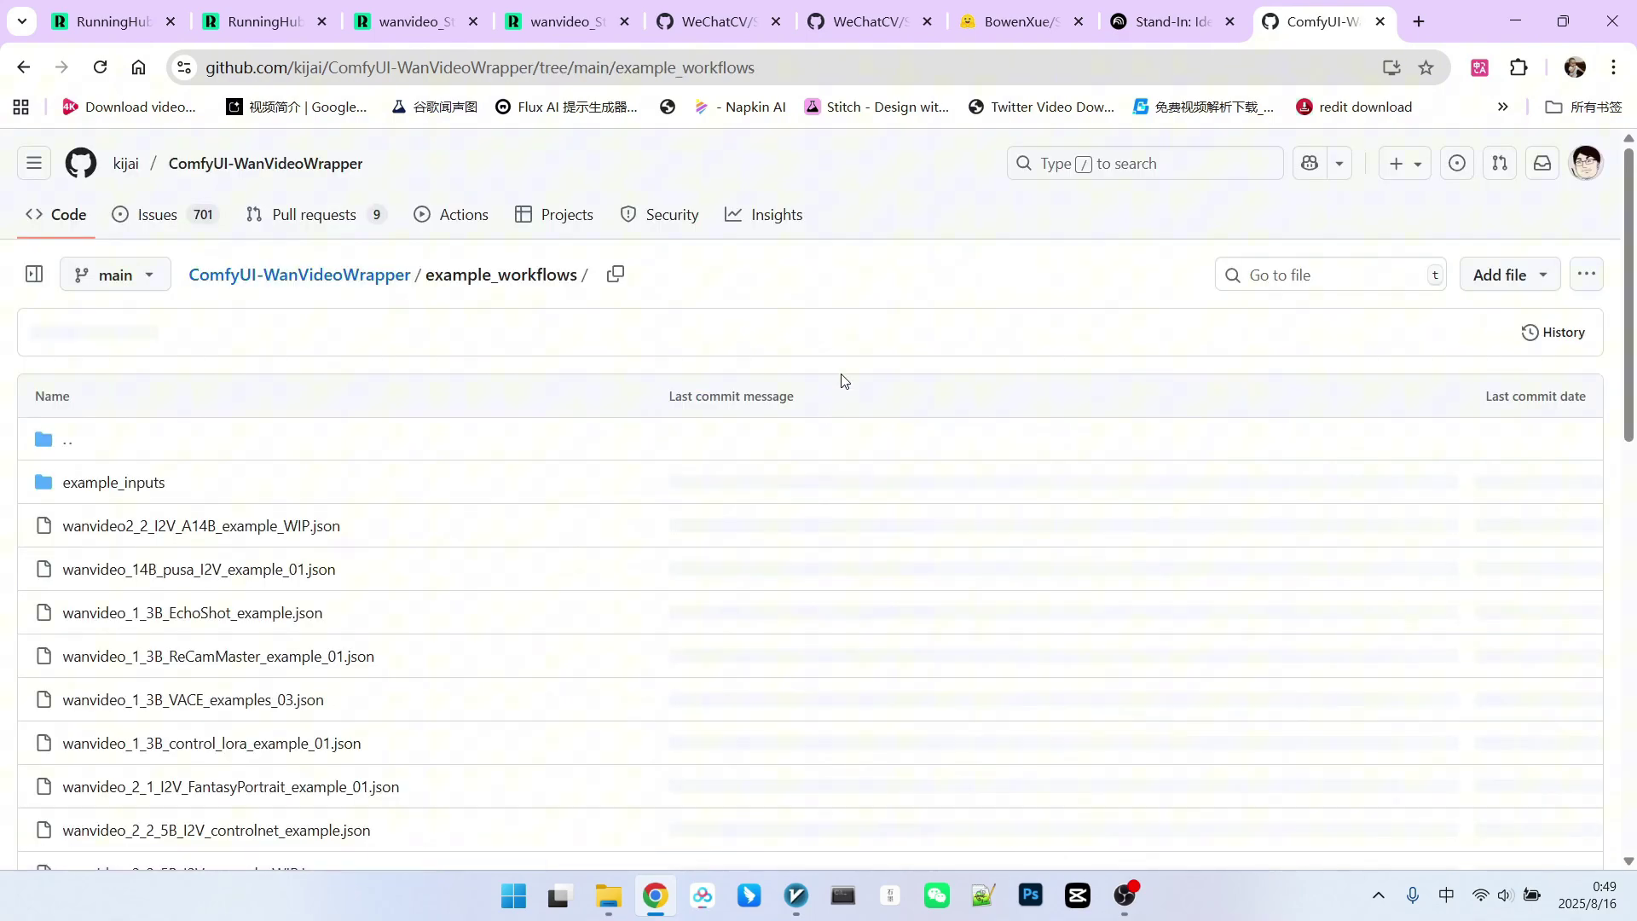
pyautogui.scroll(-3, 845, 367)
pyautogui.scroll(-5, 851, 361)
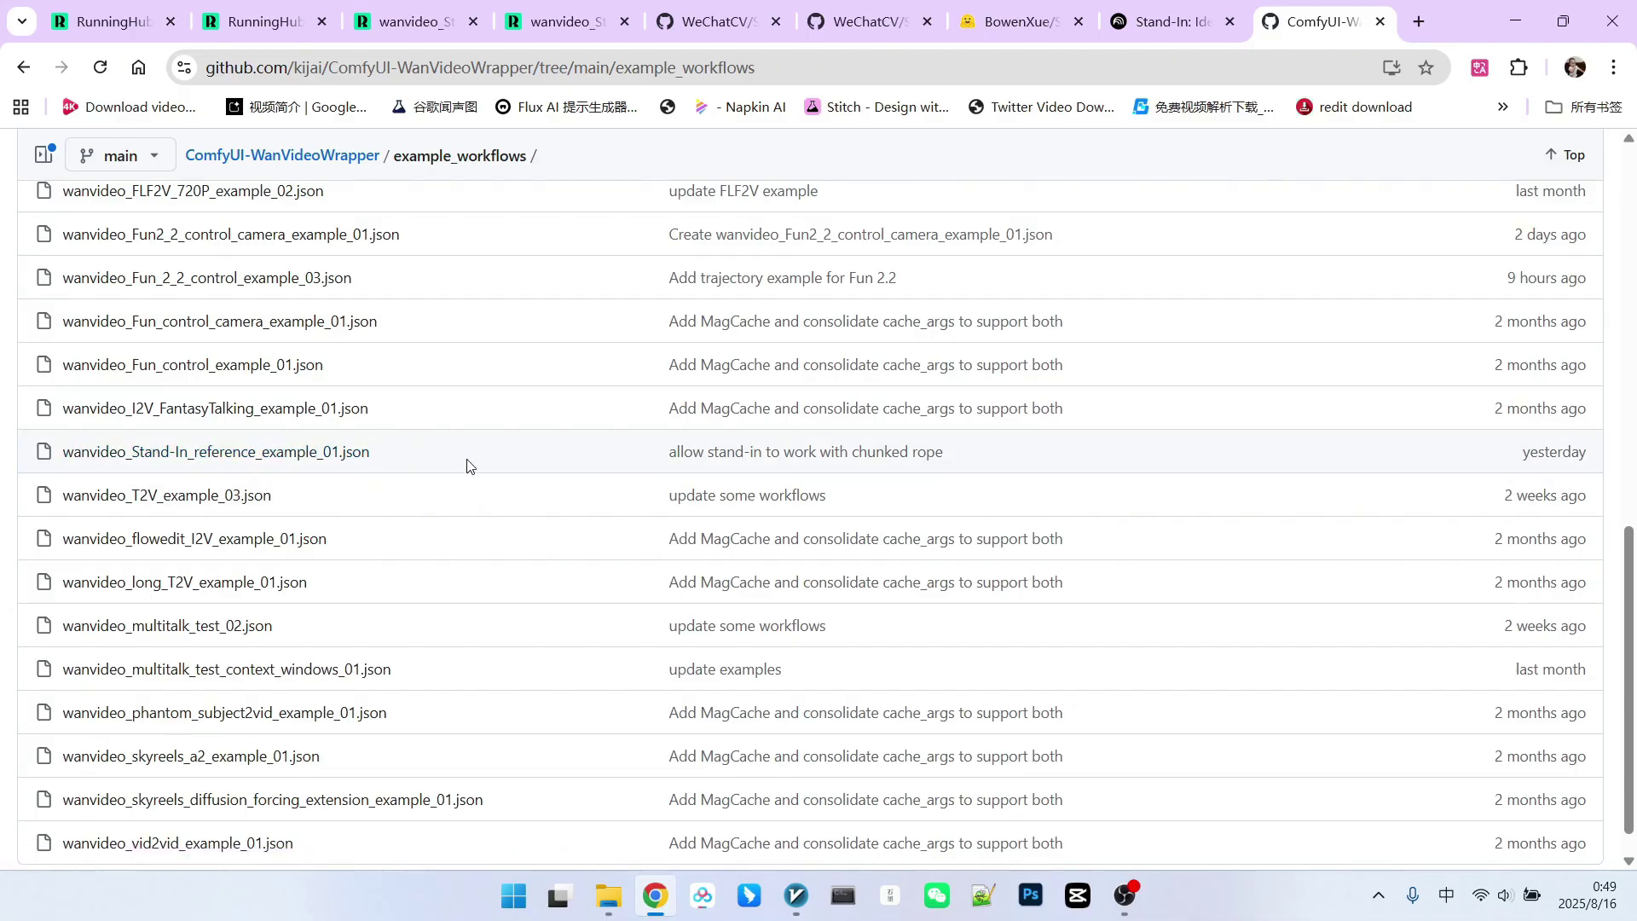
# Return to the Stand-In README and examine the Model Download section, highlighting the wan2.1-T2V-14B base model
pyautogui.hotkey('ctrl', '5')
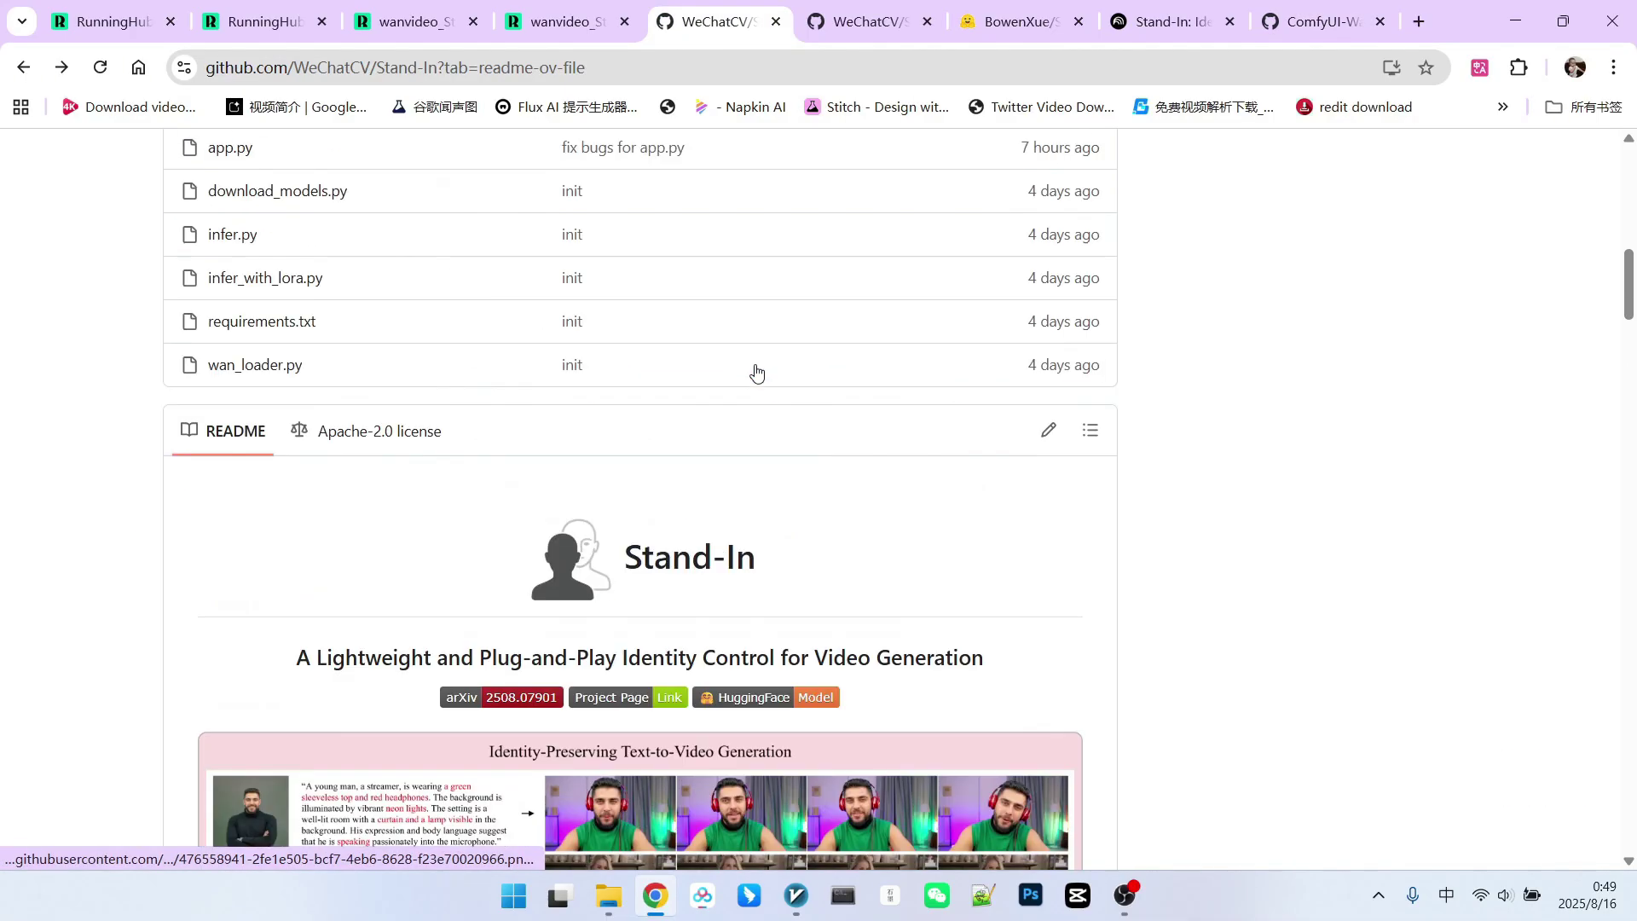
pyautogui.scroll(-20, 757, 367)
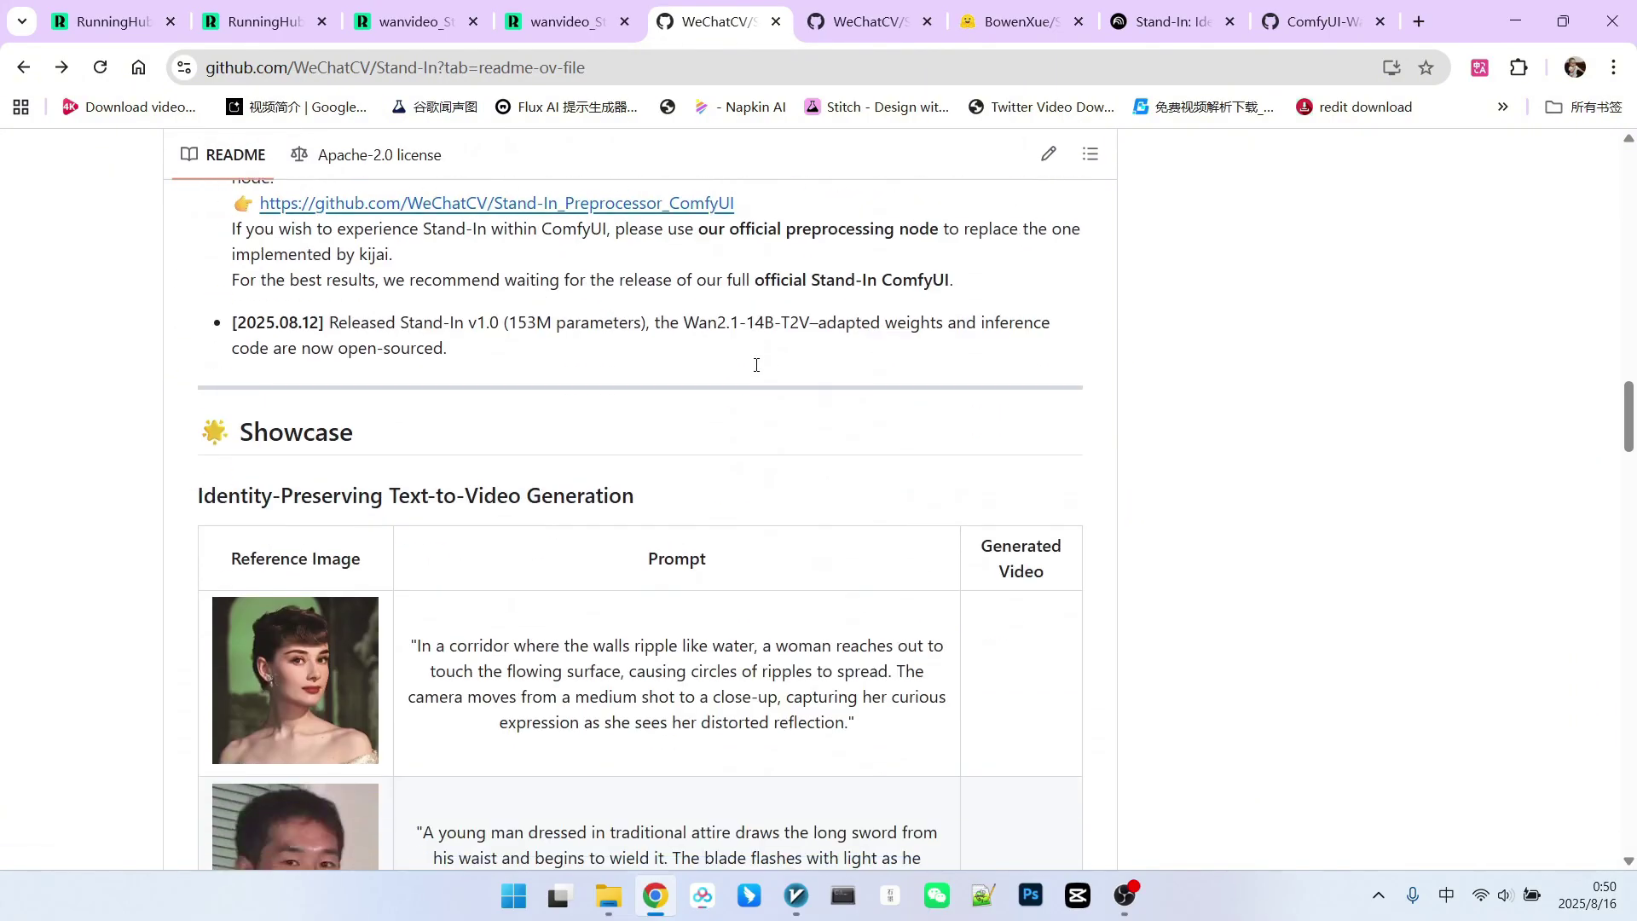
pyautogui.scroll(-5, 761, 362)
pyautogui.scroll(-12, 762, 363)
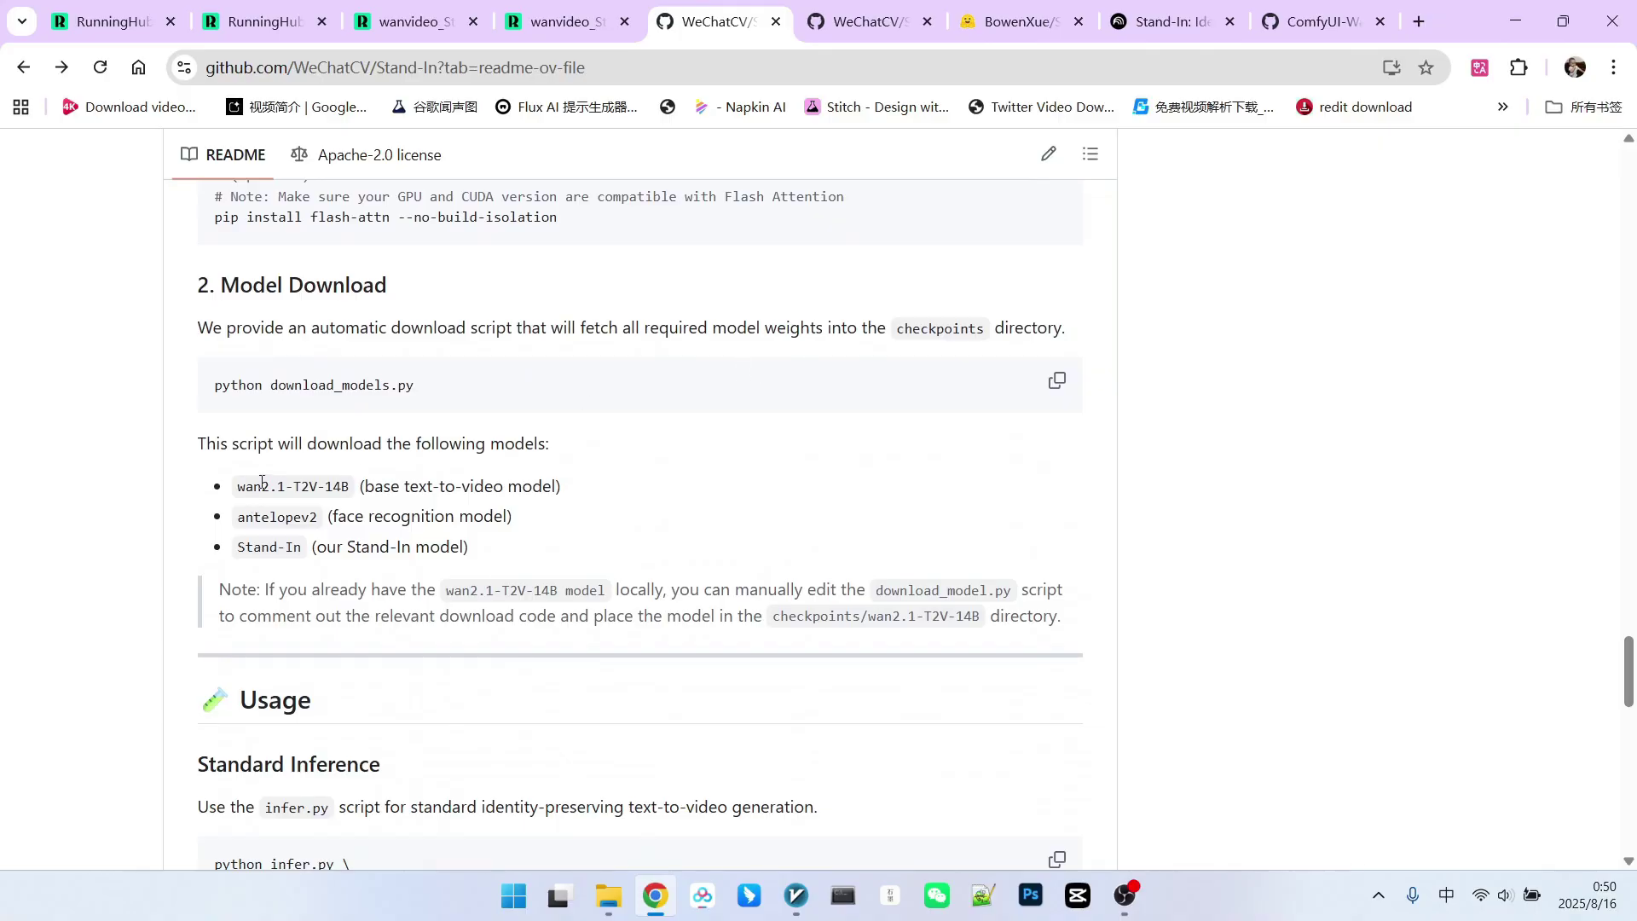
pyautogui.moveTo(252, 484); pyautogui.dragTo(541, 486)
pyautogui.click(370, 482)
# Read the README's News section about kijai's WanVideoWrapper integration and the official Stand-In preprocessing node
pyautogui.scroll(3, 717, 446)
pyautogui.scroll(8, 716, 446)
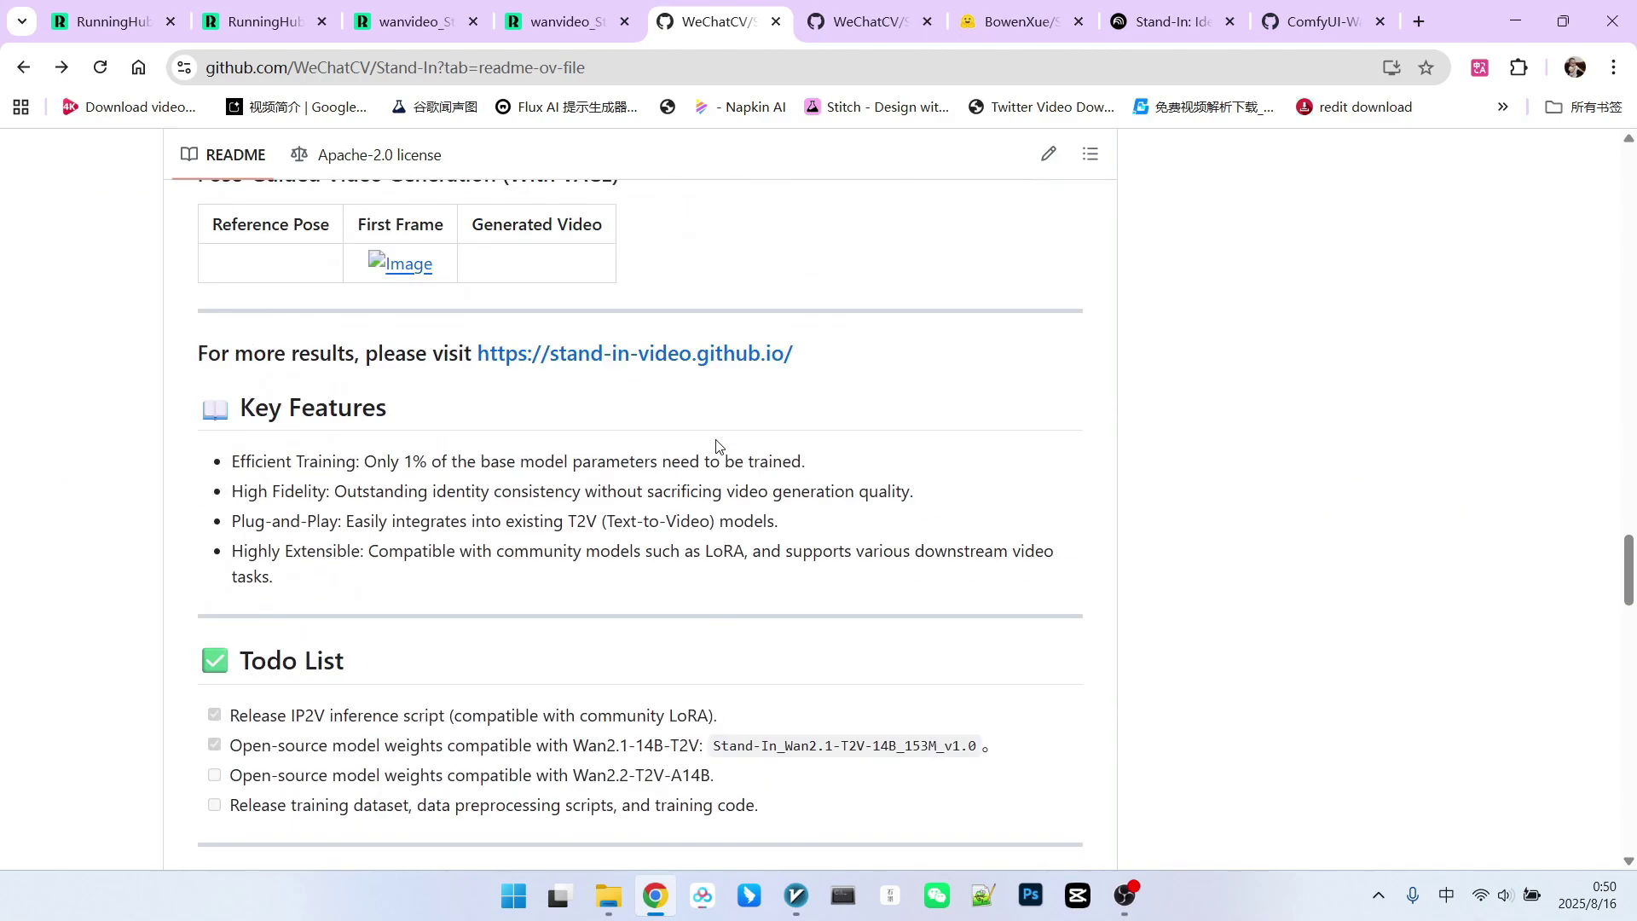
pyautogui.scroll(10, 716, 446)
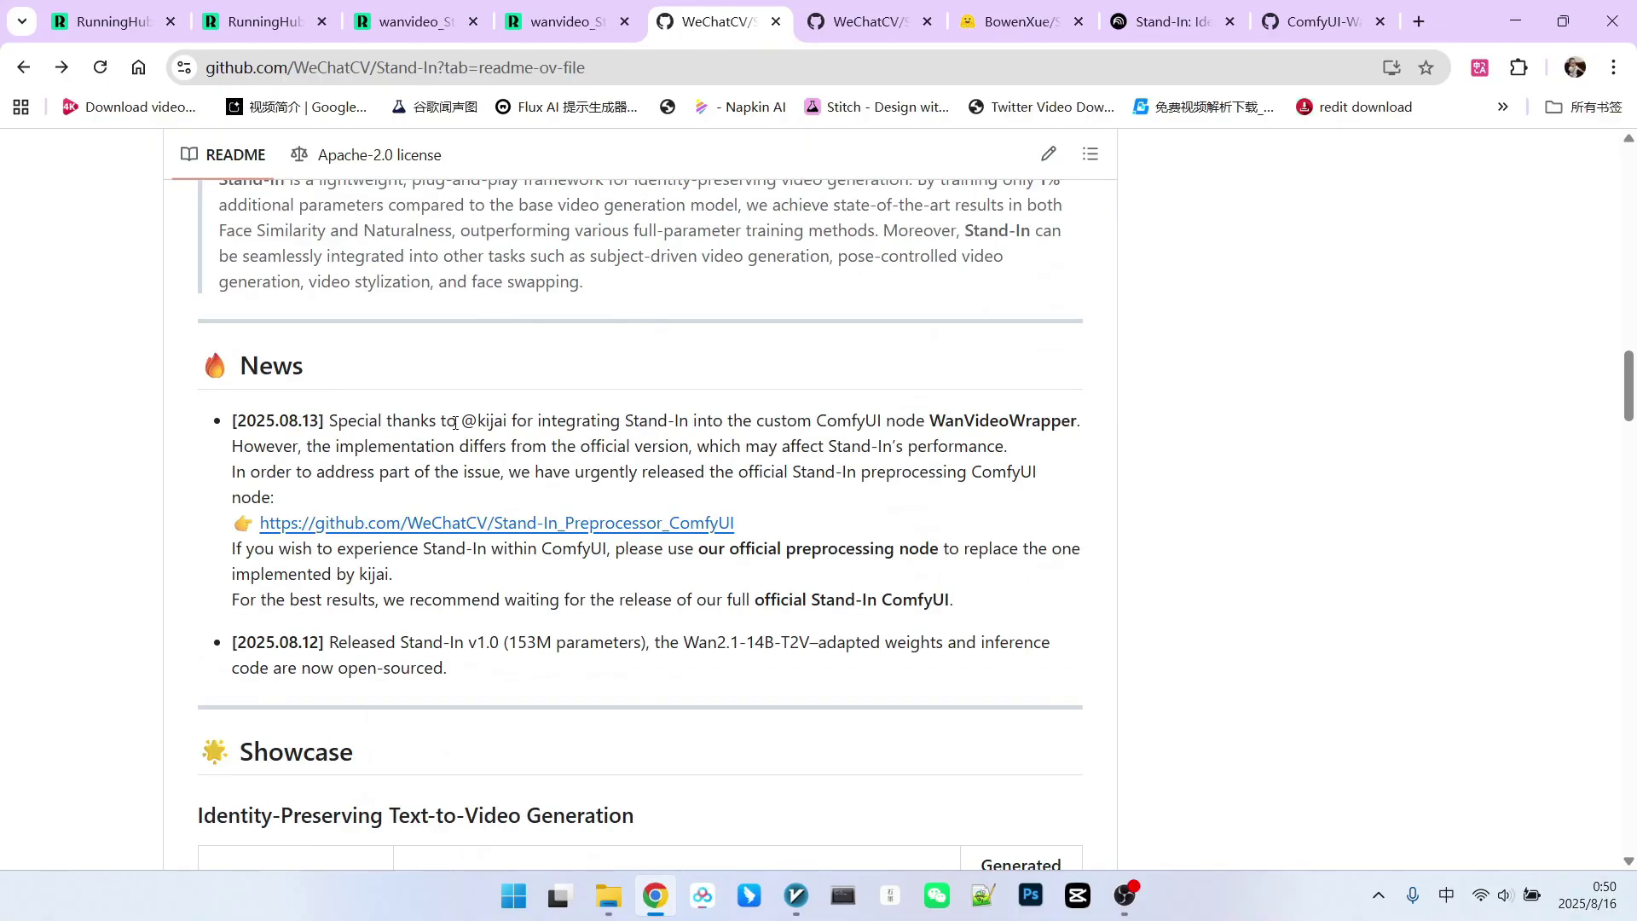
pyautogui.doubleClick(490, 422)
pyautogui.click(623, 431)
pyautogui.moveTo(622, 421); pyautogui.dragTo(698, 421)
pyautogui.doubleClick(844, 421)
pyautogui.moveTo(942, 421); pyautogui.dragTo(1072, 422)
pyautogui.click(403, 456)
pyautogui.scroll(-1, 483, 443)
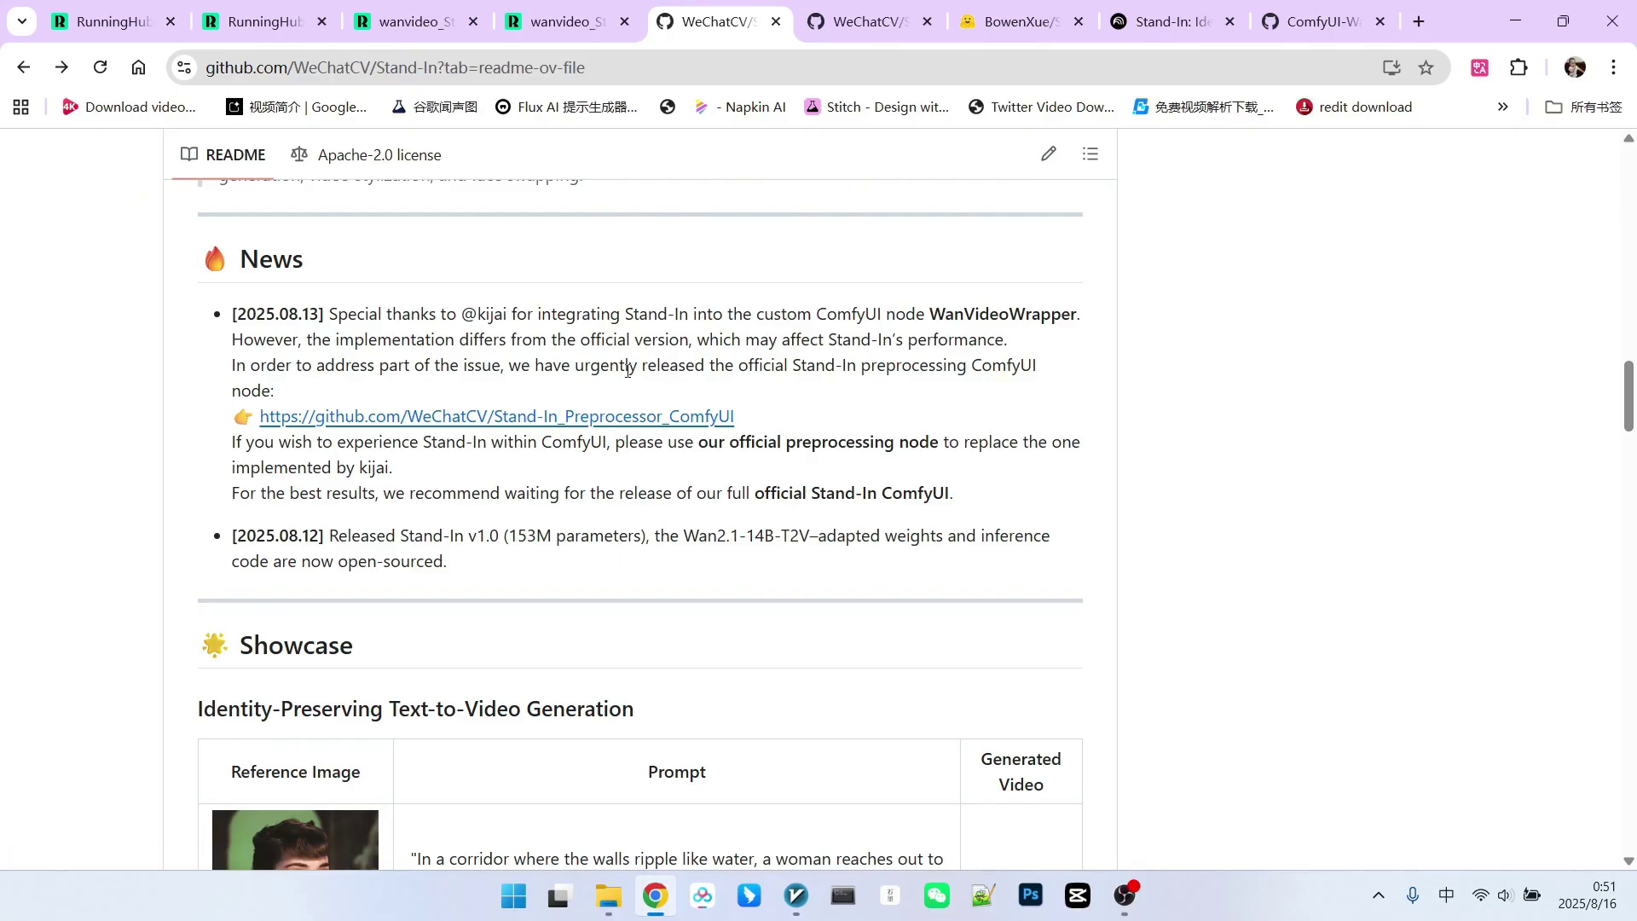
# Open the Stand-In_Preprocessor_ComfyUI repository and read its README notes, usage tips and installation section
pyautogui.click(855, 28)
pyautogui.scroll(-3, 321, 218)
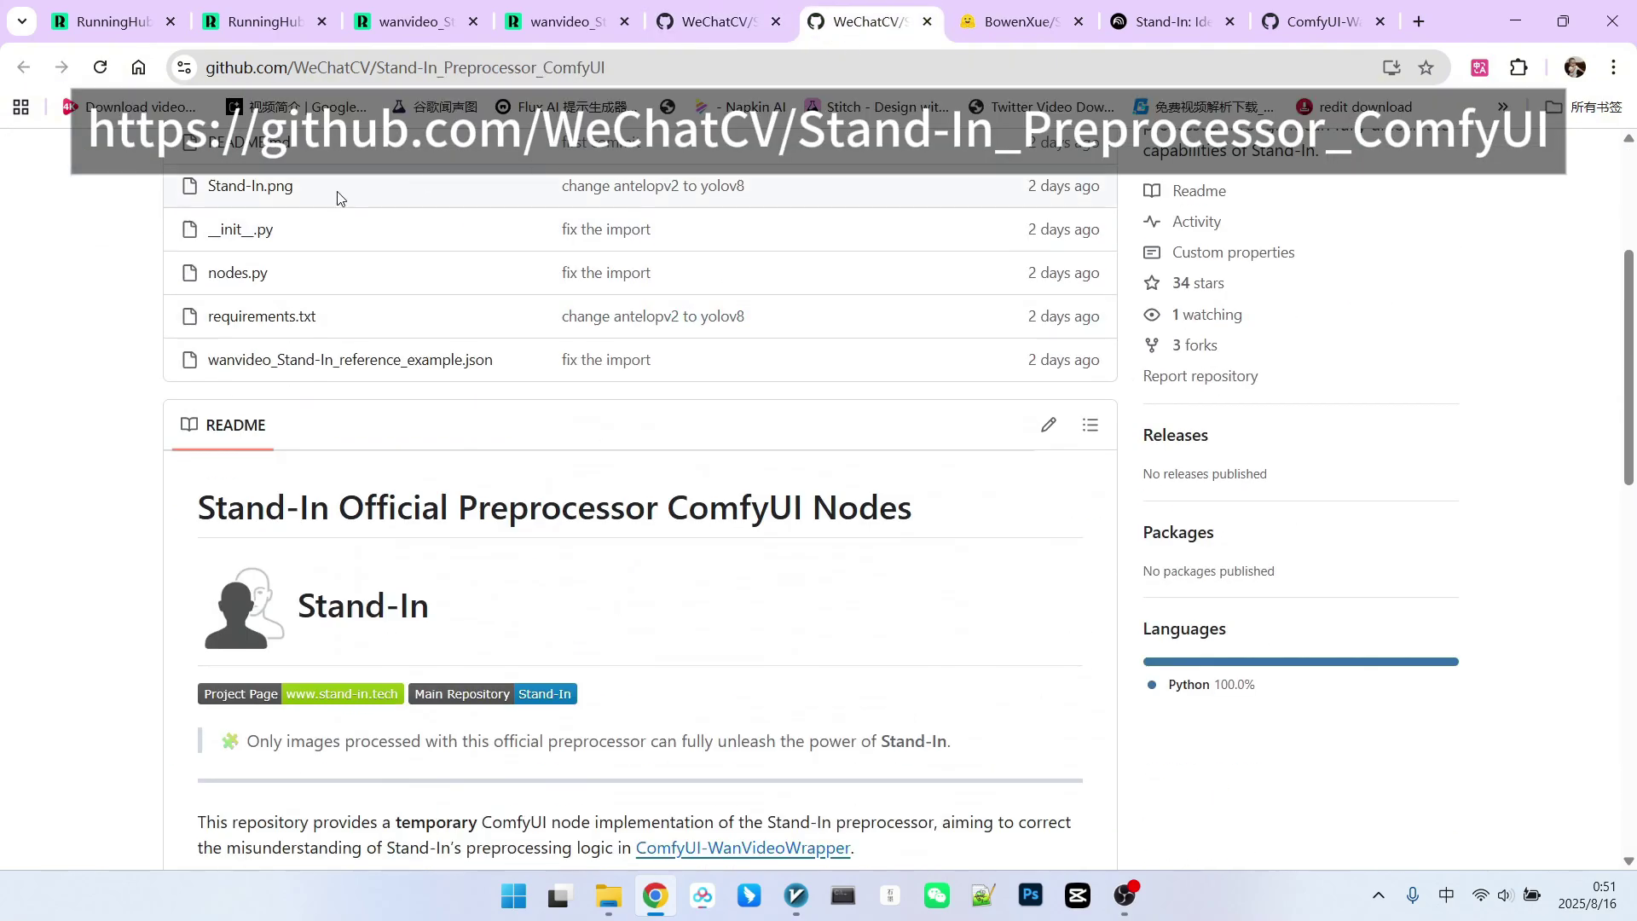
pyautogui.scroll(-2, 385, 267)
pyautogui.scroll(-4, 385, 266)
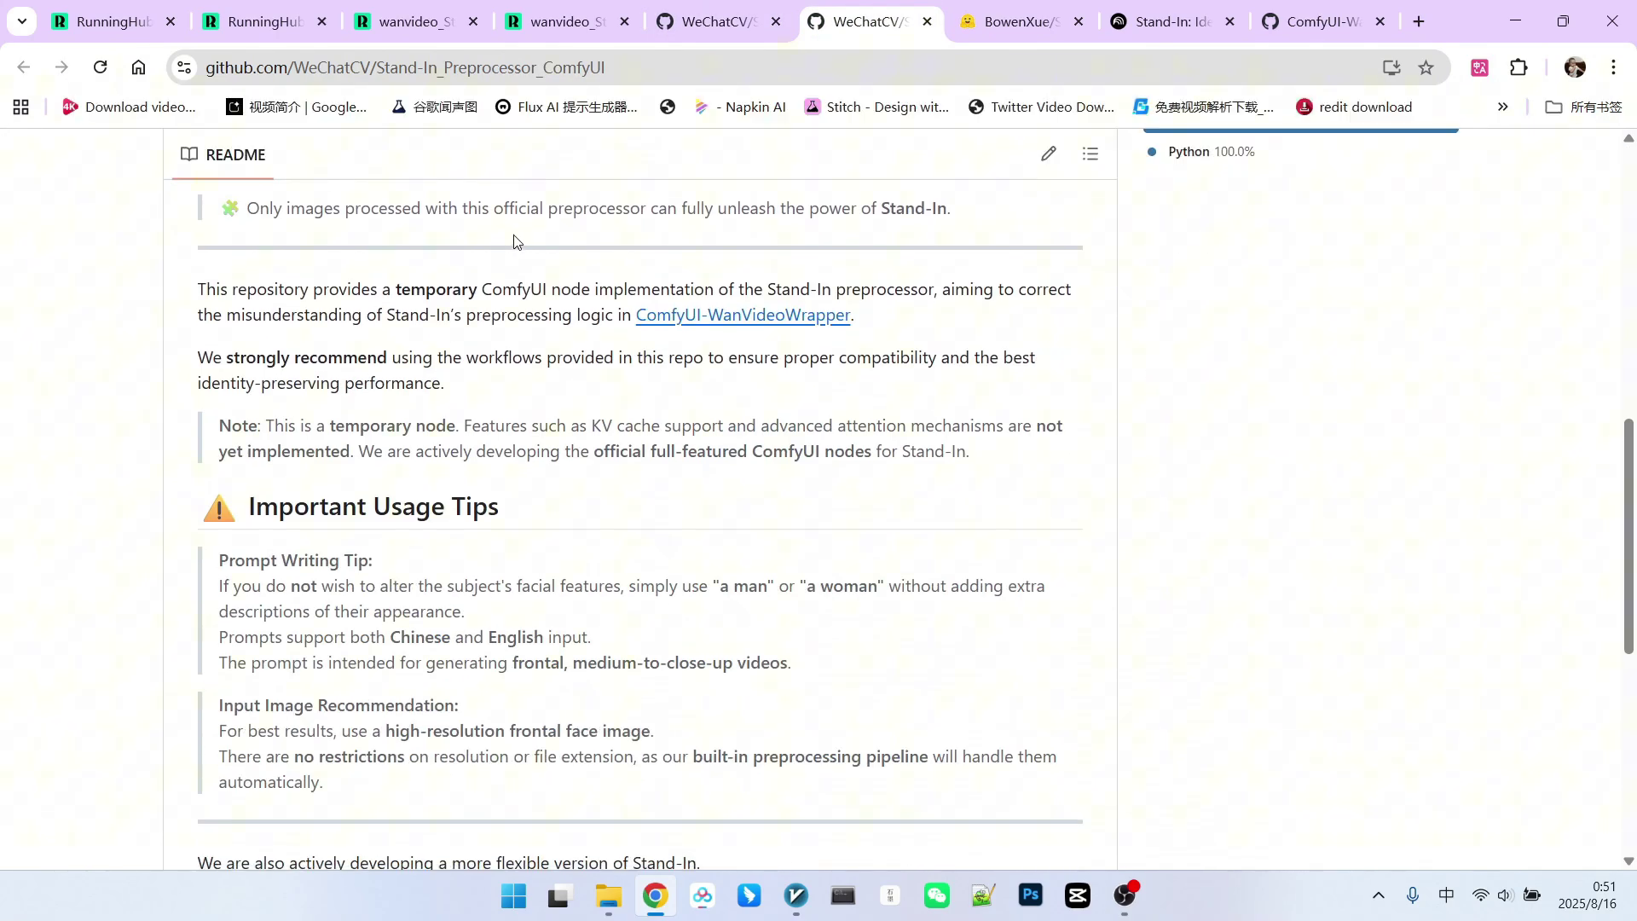
pyautogui.scroll(-1, 506, 299)
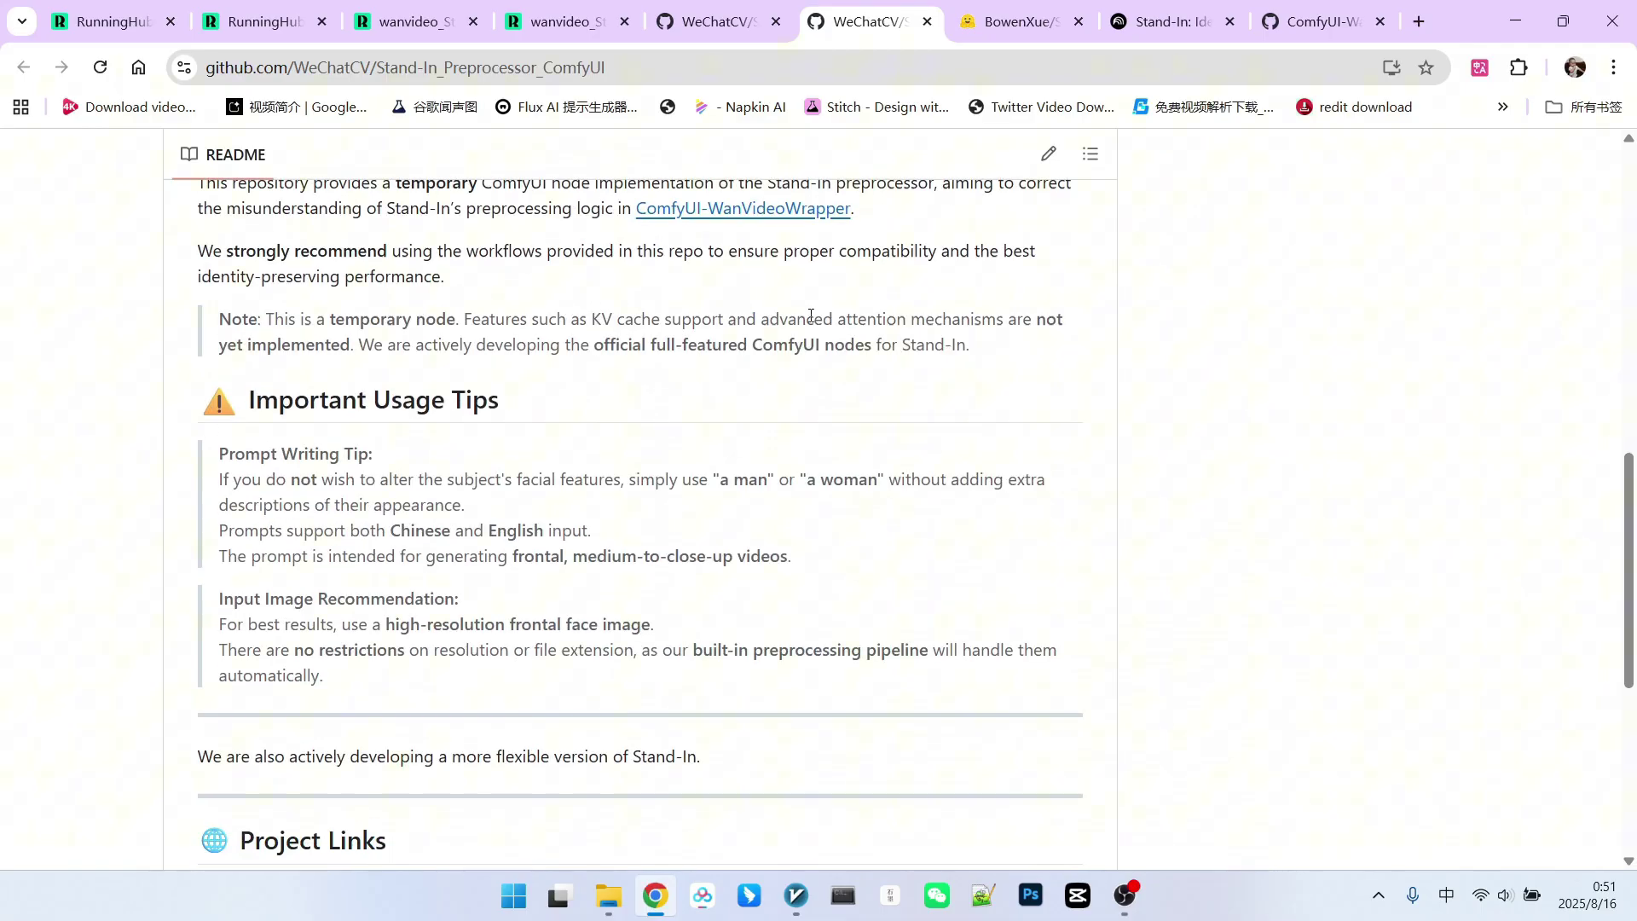
pyautogui.scroll(-4, 813, 314)
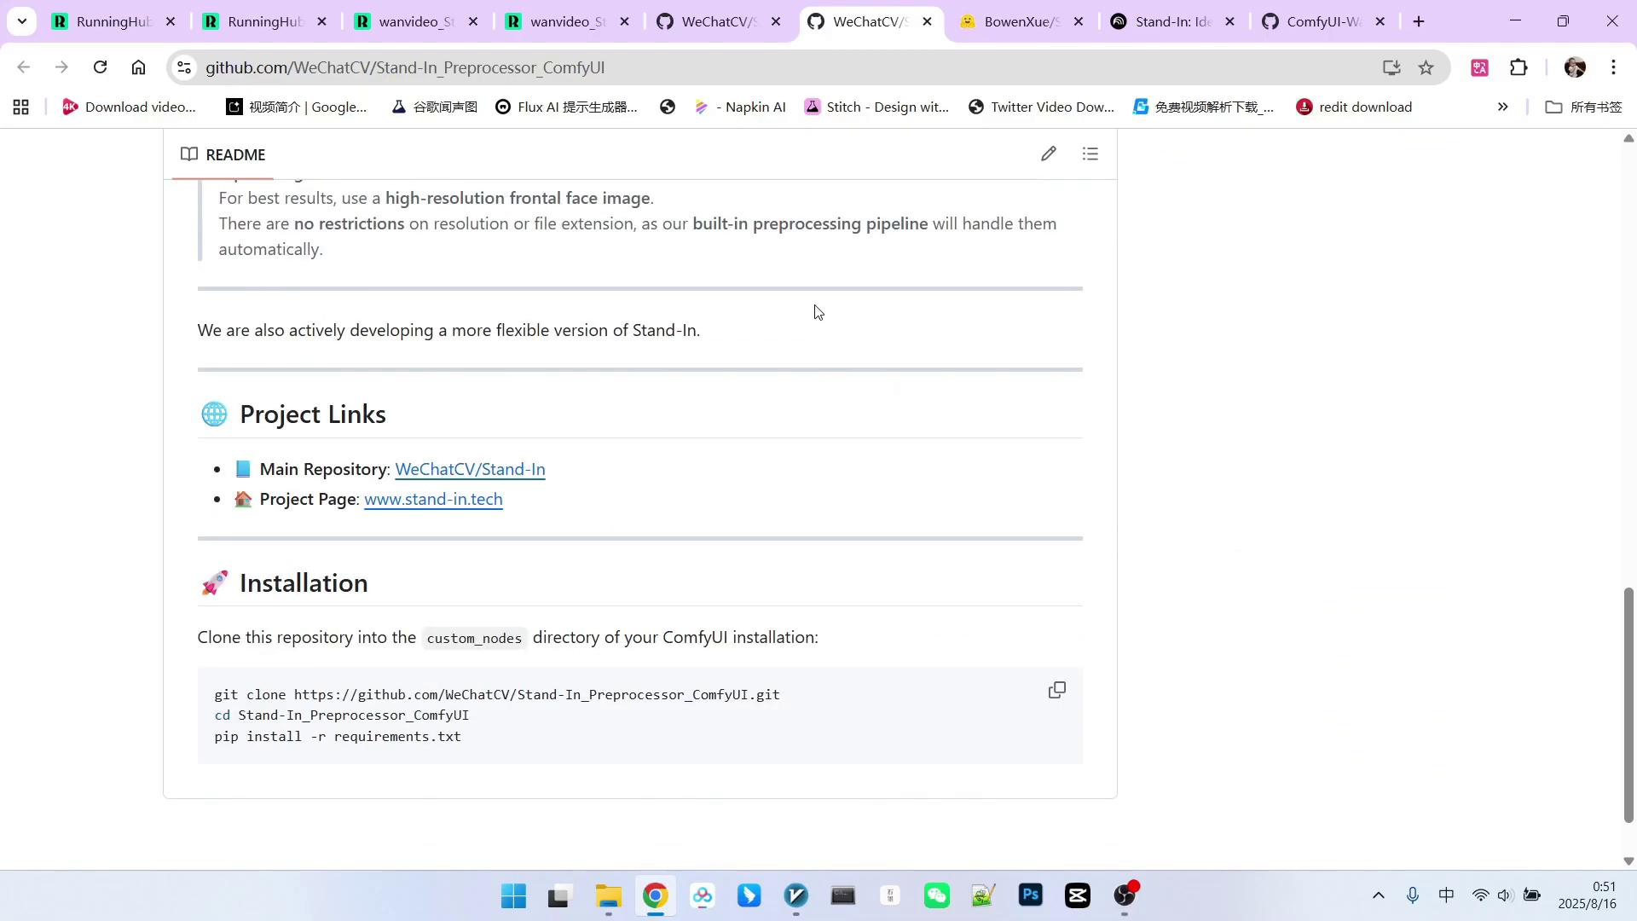
# Check the preprocessor repository's file list for the example workflow and highlight the git clone and requirements.txt installation commands
pyautogui.scroll(1, 814, 311)
pyautogui.scroll(12, 816, 307)
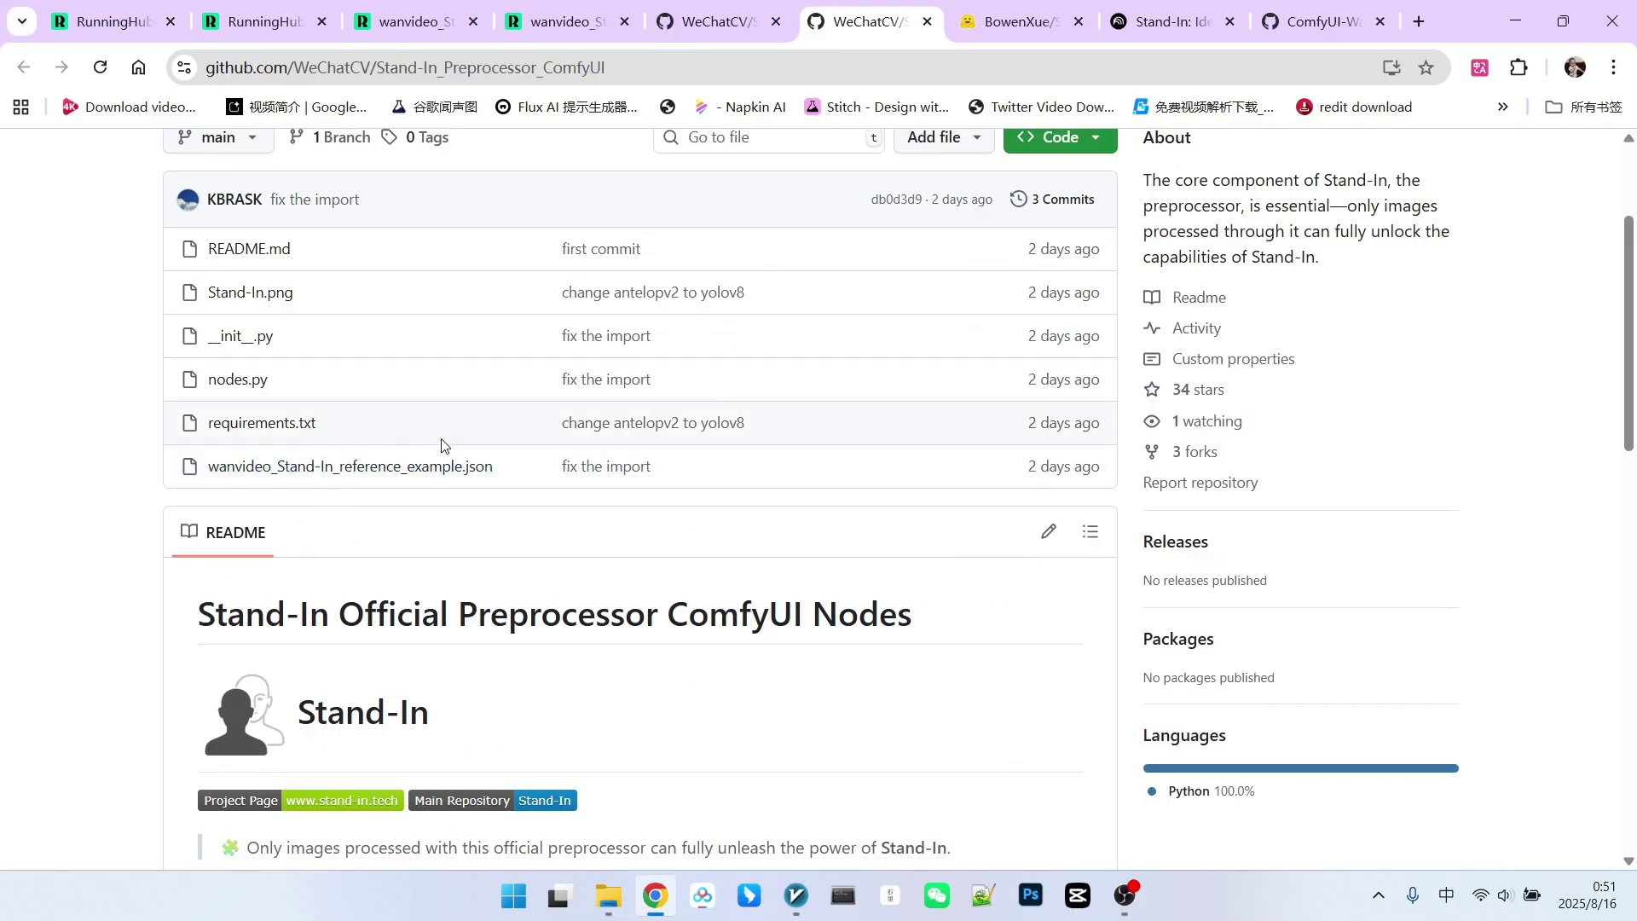
pyautogui.scroll(-6, 833, 356)
pyautogui.scroll(-8, 833, 357)
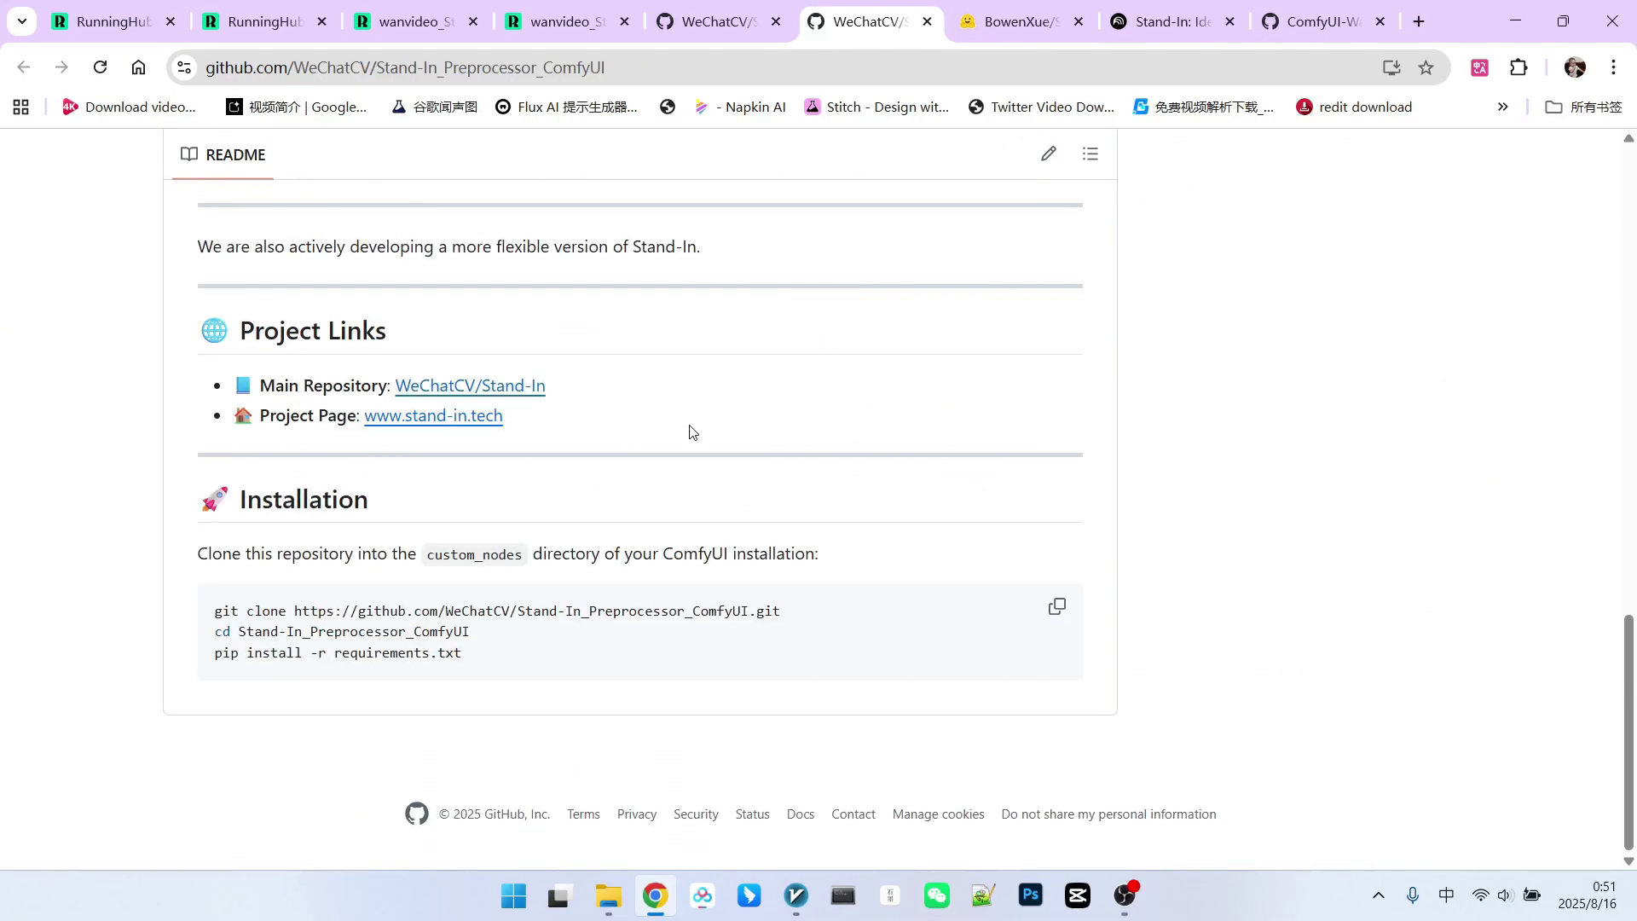
pyautogui.moveTo(216, 613); pyautogui.dragTo(773, 612)
pyautogui.moveTo(337, 652); pyautogui.dragTo(461, 652)
# Switch to the RunningHub wanvideo_Stand-In workflow and examine its node groups and the WanVideo Model Loader settings
pyautogui.scroll(15, 710, 544)
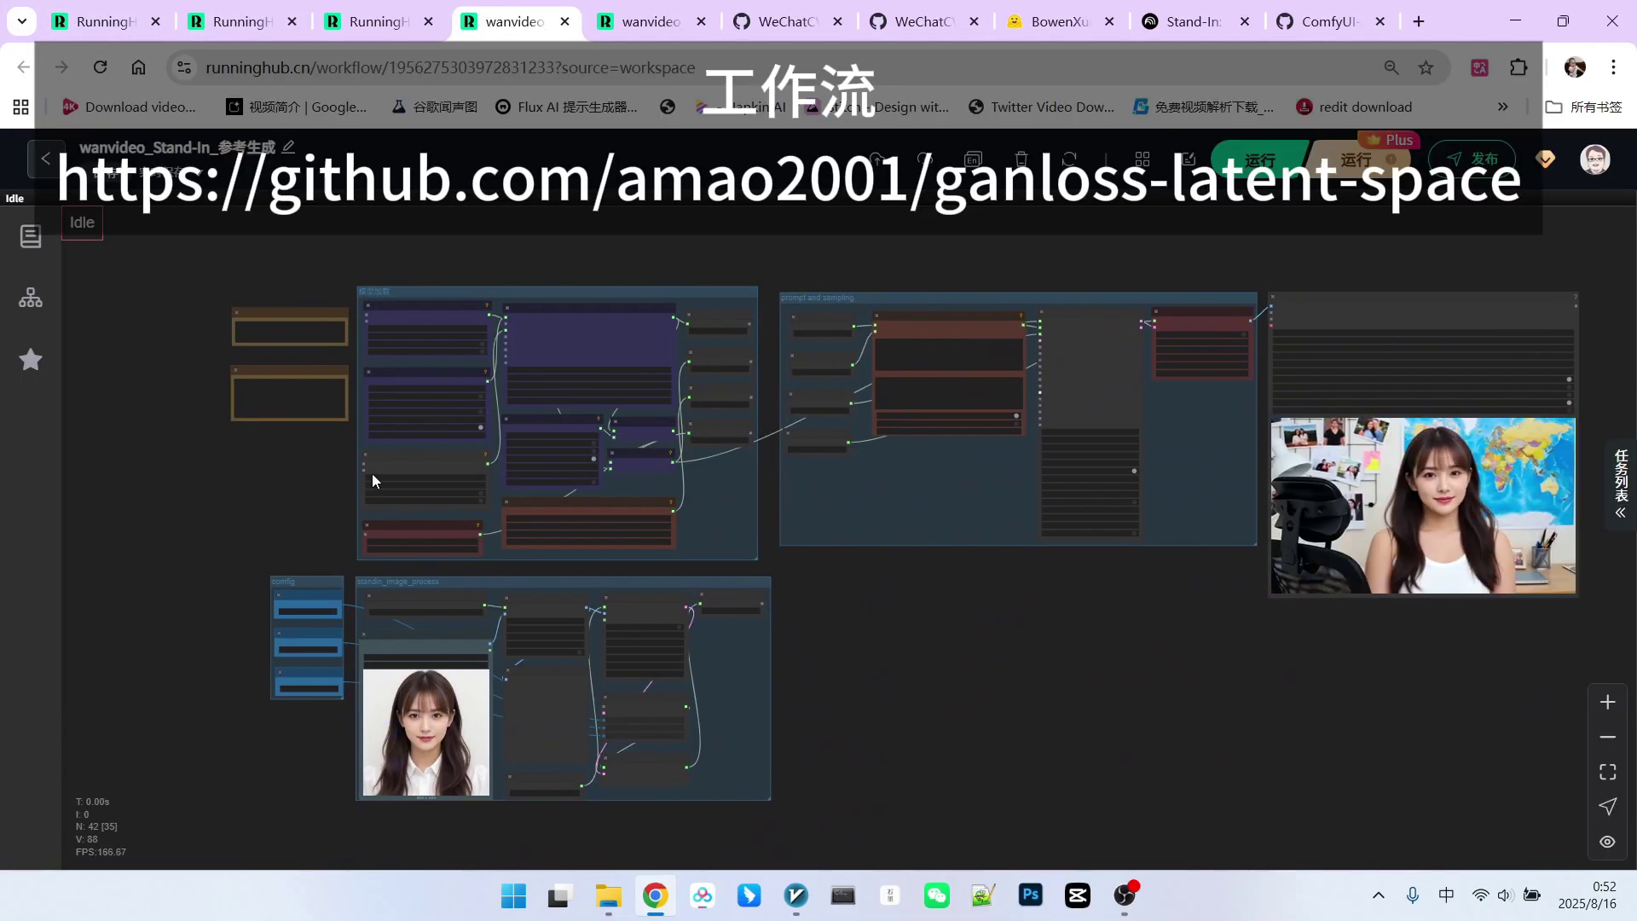
pyautogui.scroll(4, 329, 381)
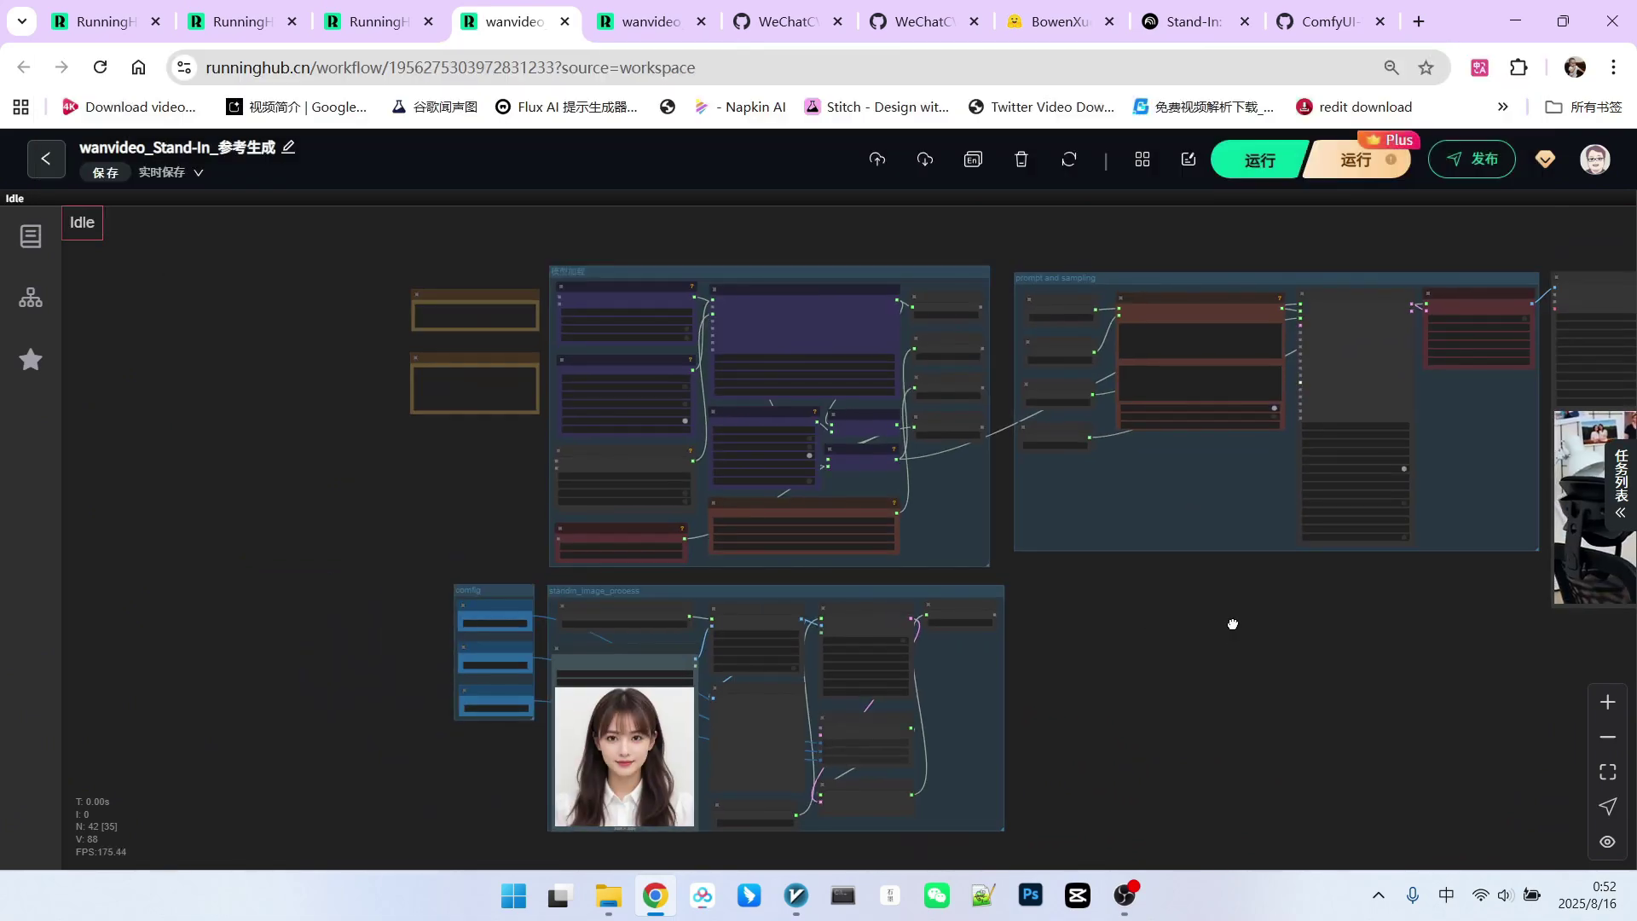
pyautogui.moveTo(1233, 624); pyautogui.dragTo(1112, 616)
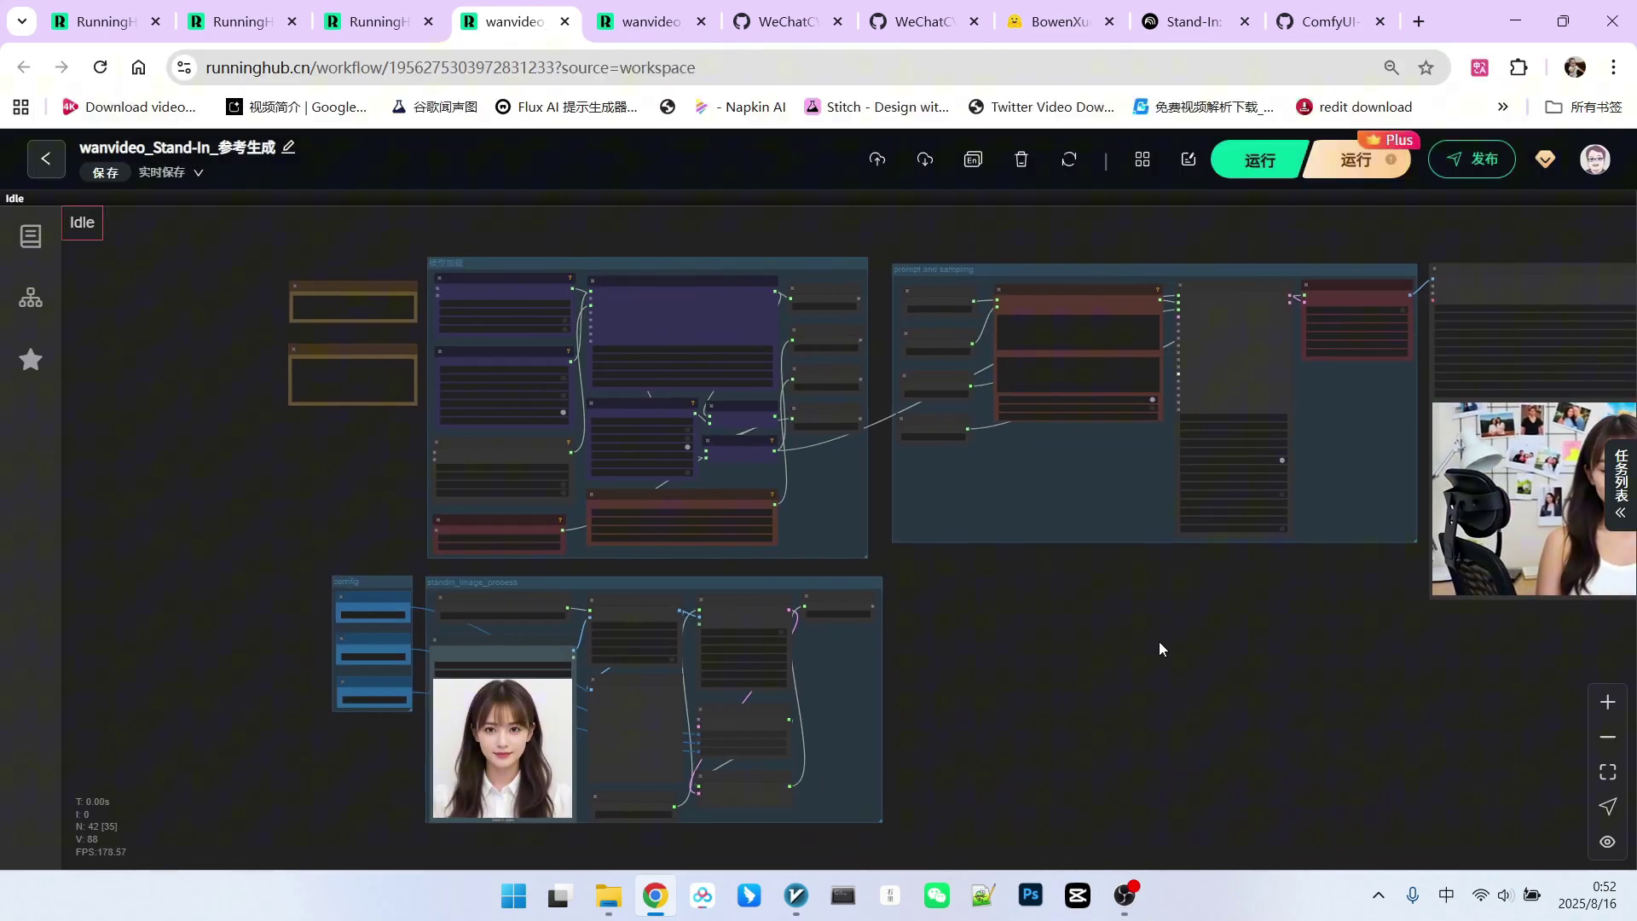
pyautogui.scroll(8, 530, 339)
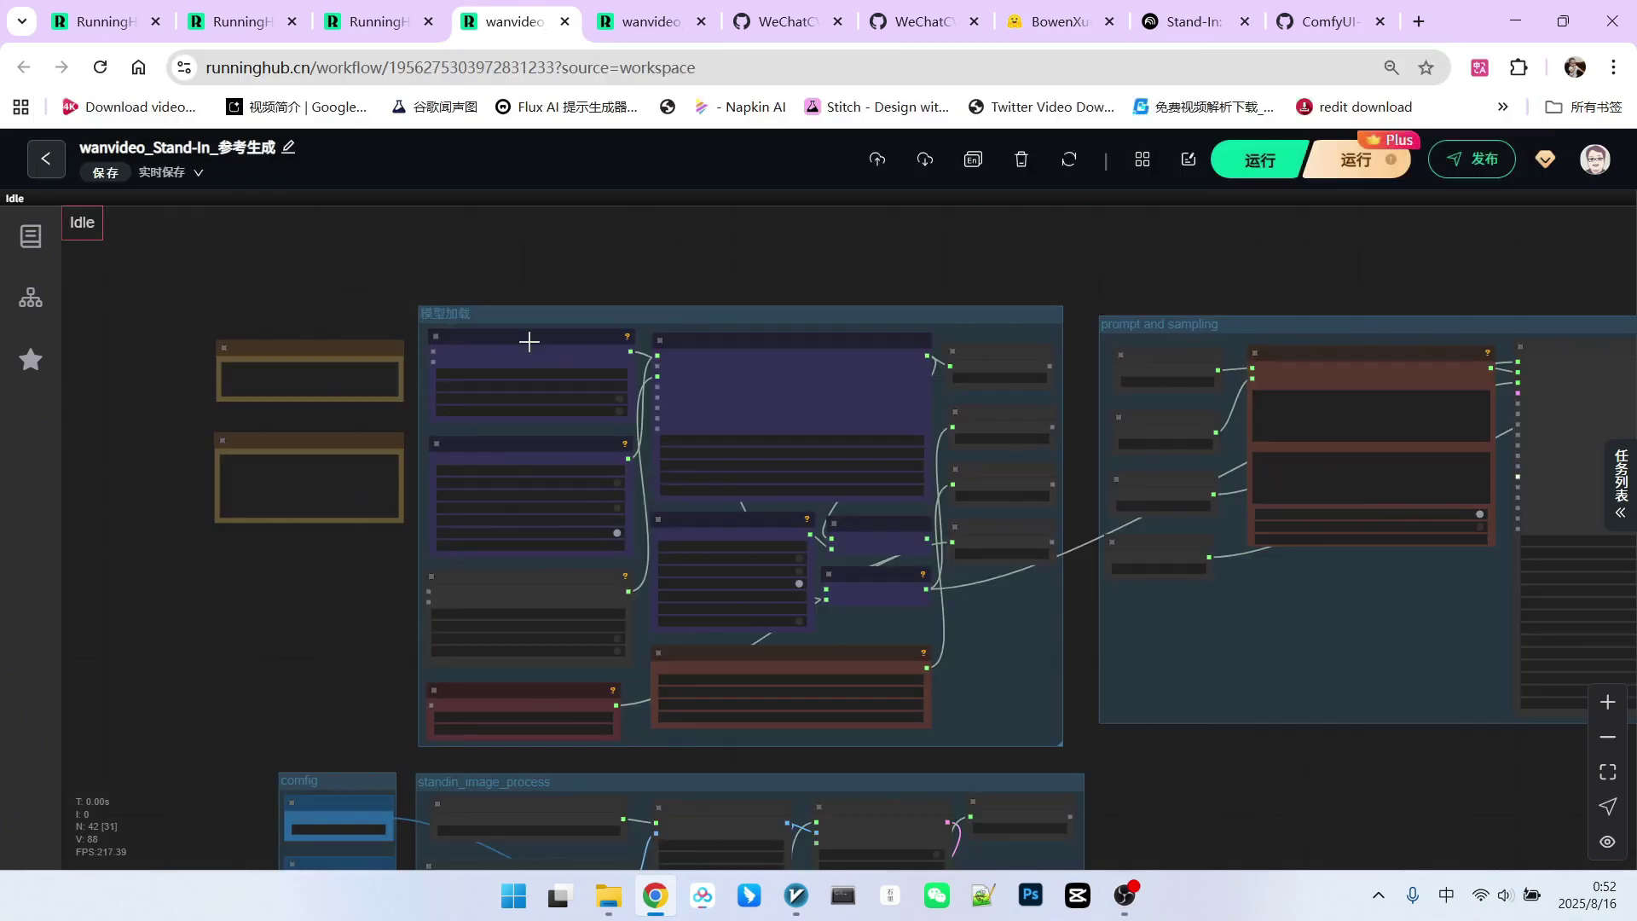
pyautogui.scroll(-1, 380, 514)
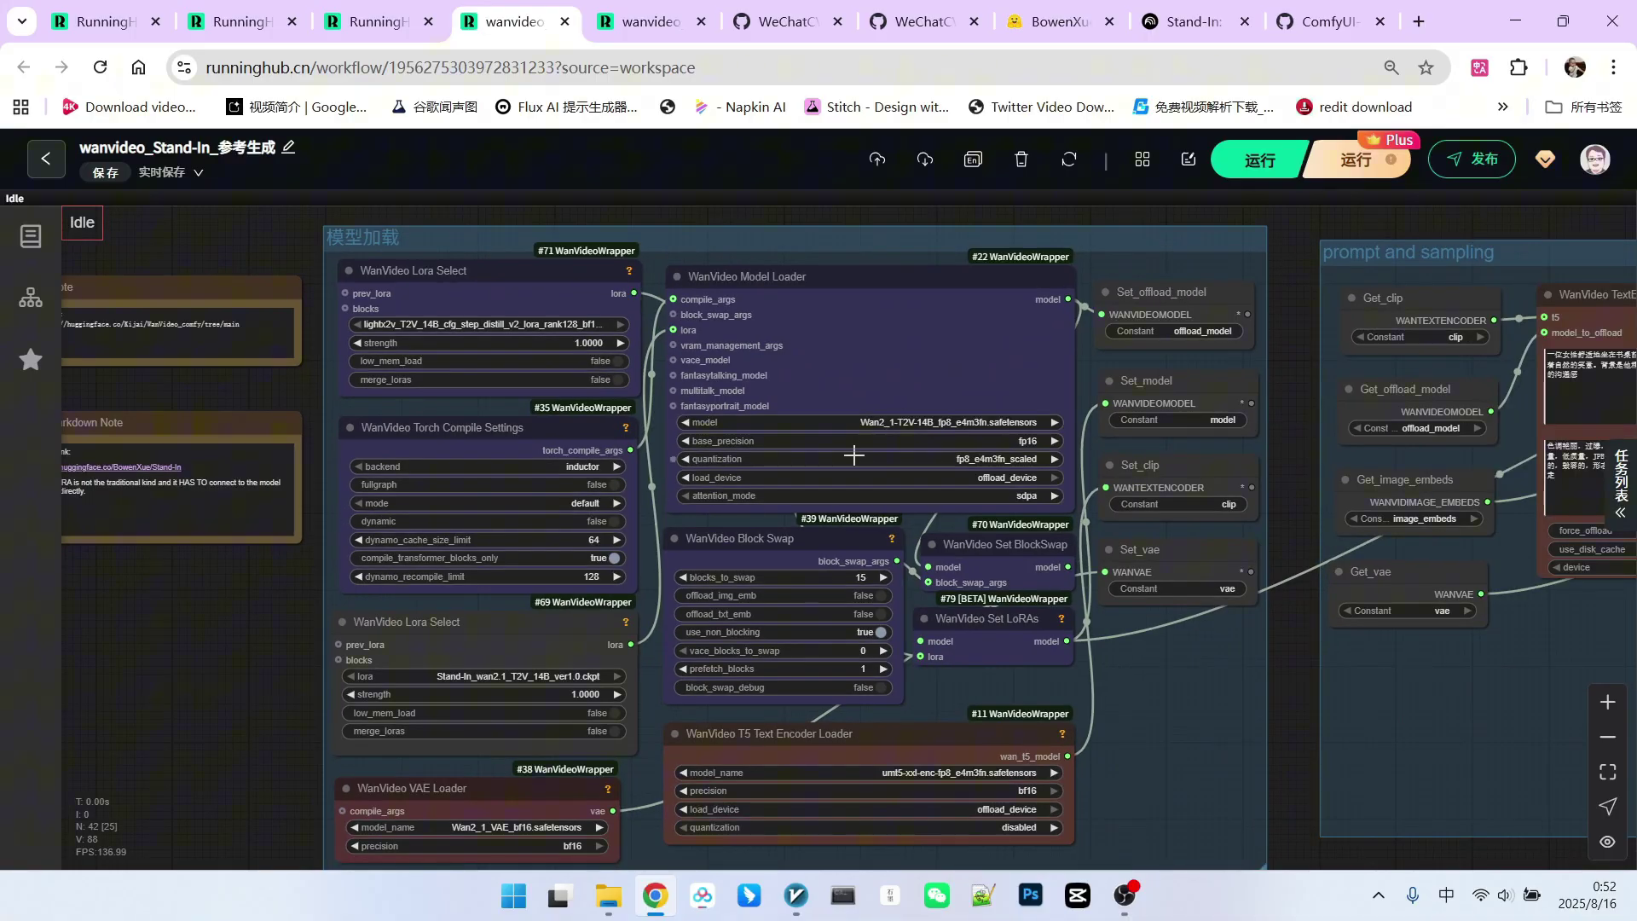
pyautogui.scroll(1, 854, 456)
pyautogui.scroll(6, 942, 456)
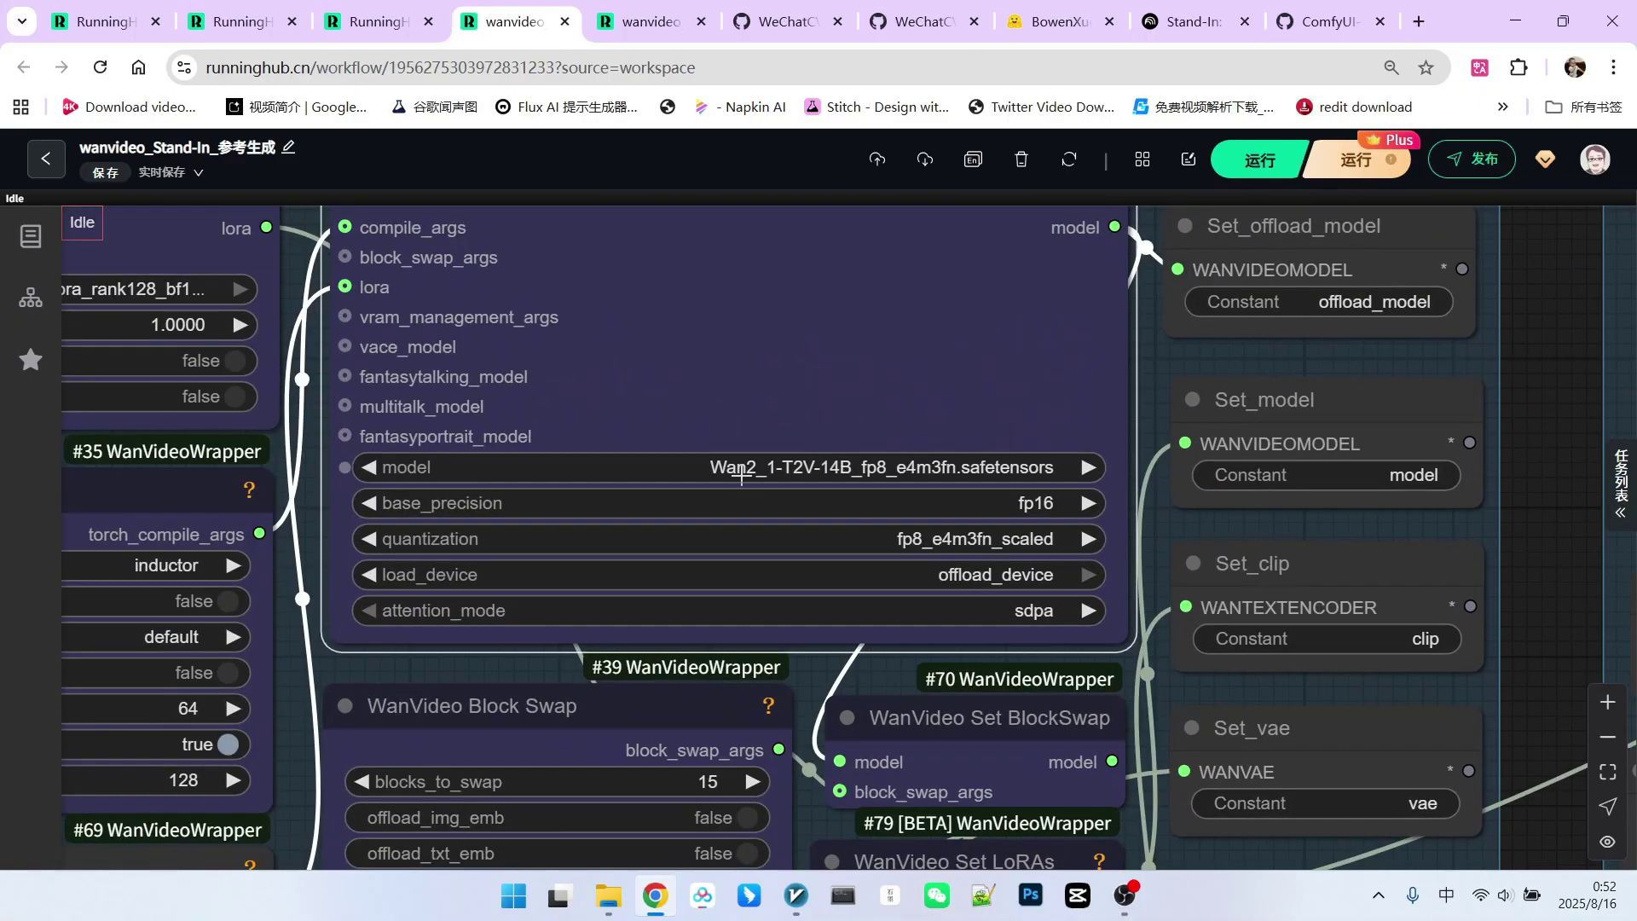
pyautogui.scroll(-1, 872, 477)
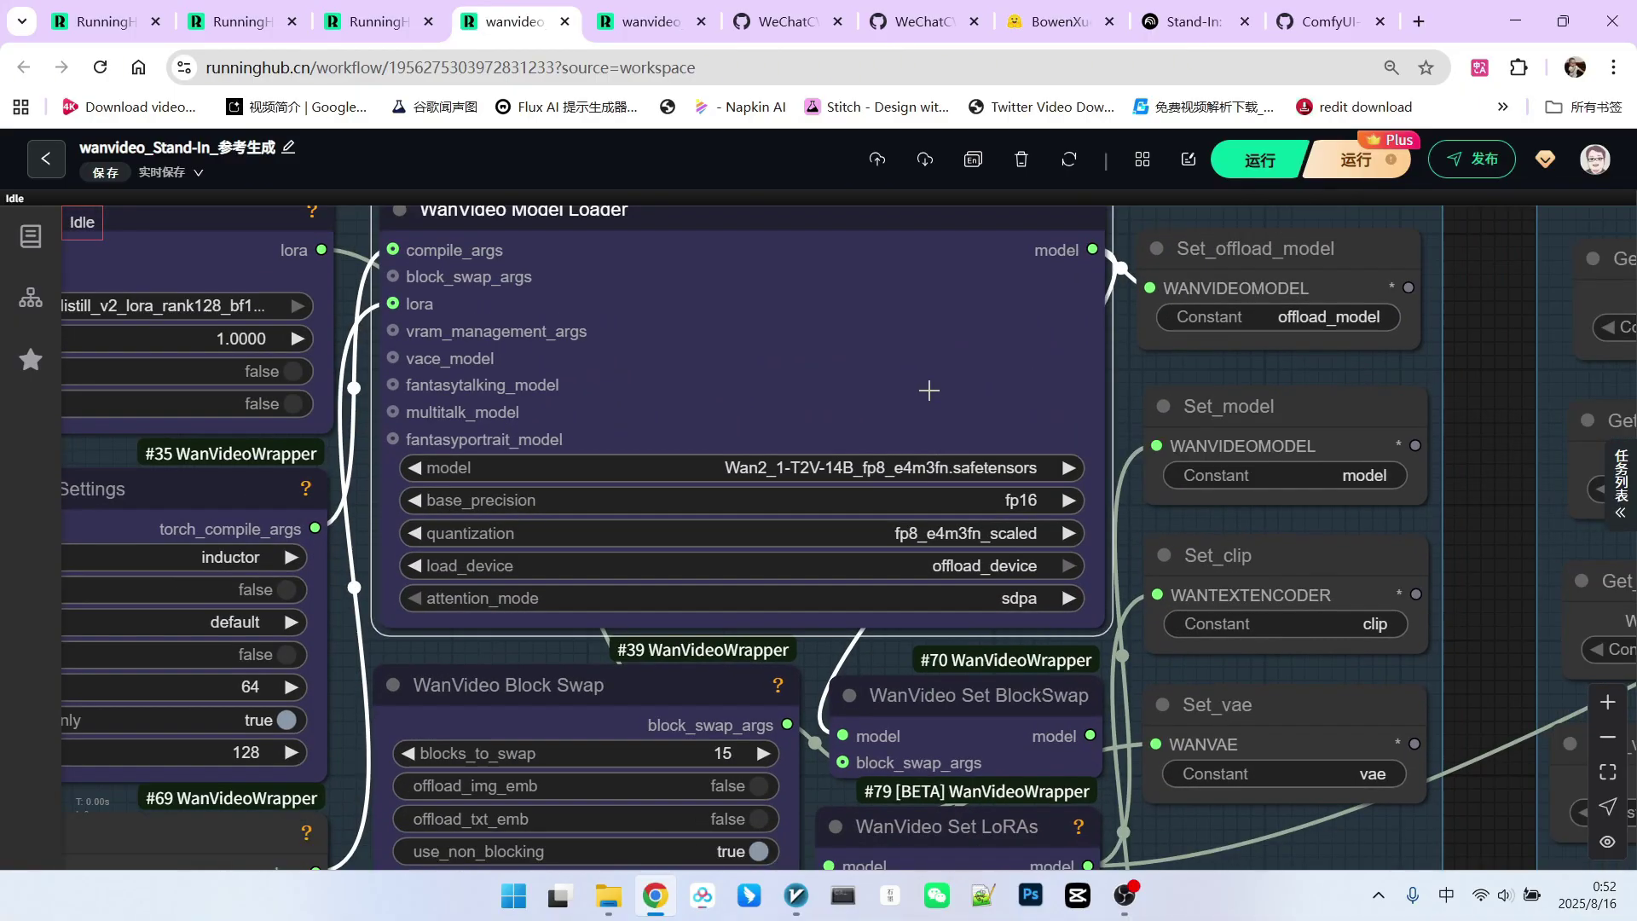
pyautogui.moveTo(928, 387); pyautogui.dragTo(914, 337)
pyautogui.scroll(1, 999, 547)
# Try sageattn as the WanVideo Model Loader's attention mode and switch it back to sdpa
pyautogui.click(1000, 547)
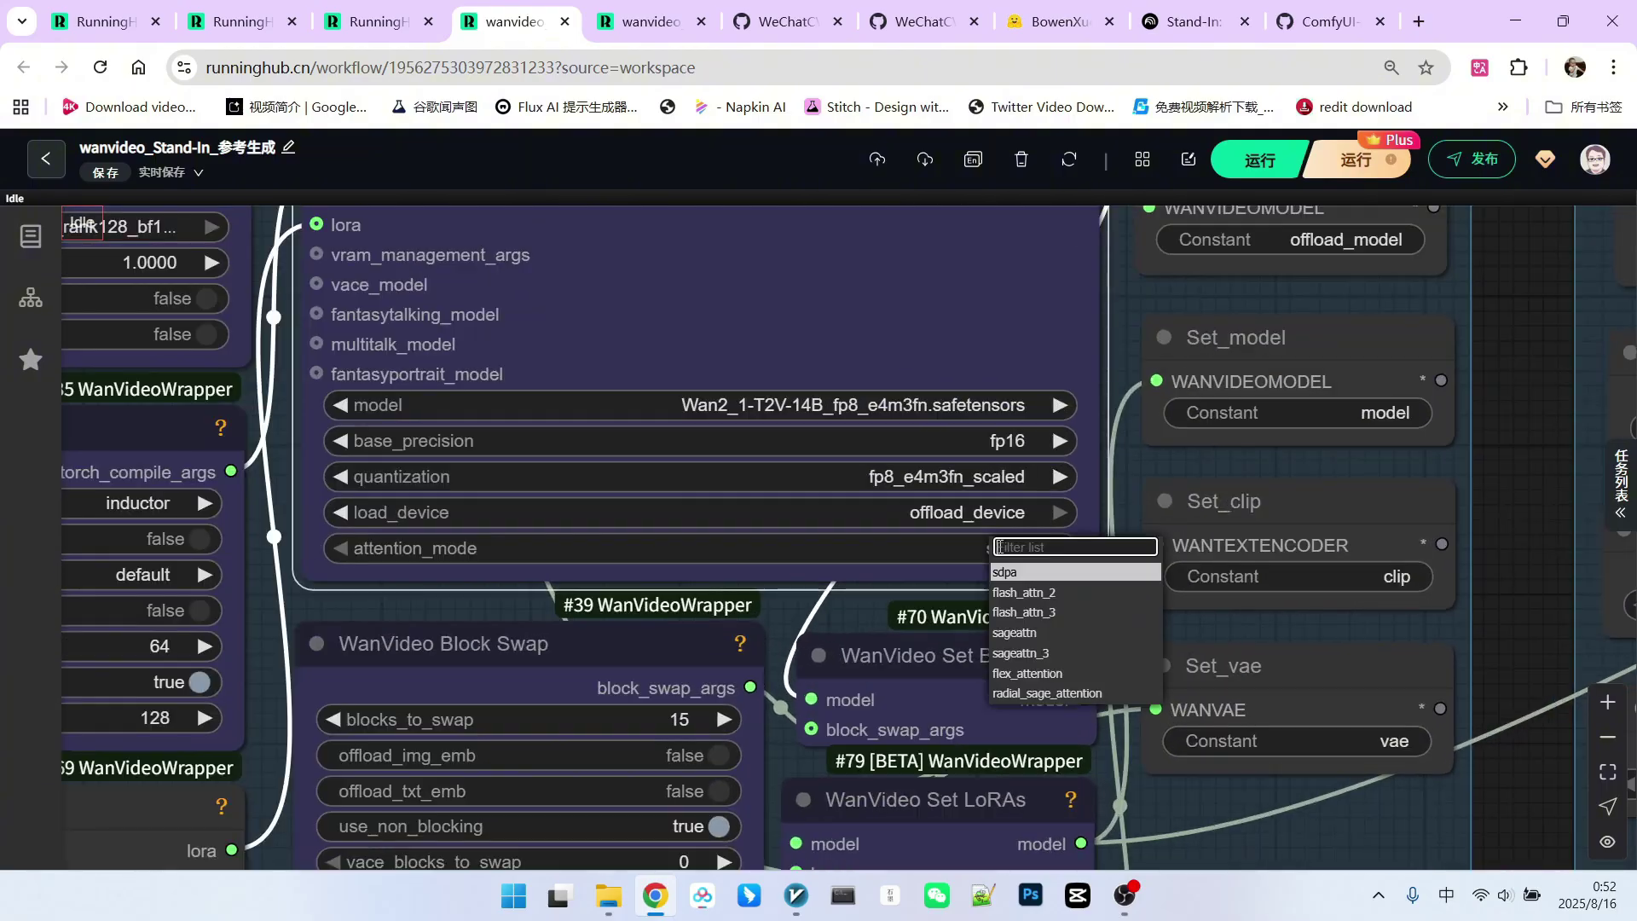
pyautogui.click(1019, 633)
pyautogui.scroll(-5, 994, 486)
pyautogui.moveTo(991, 520); pyautogui.dragTo(1088, 452)
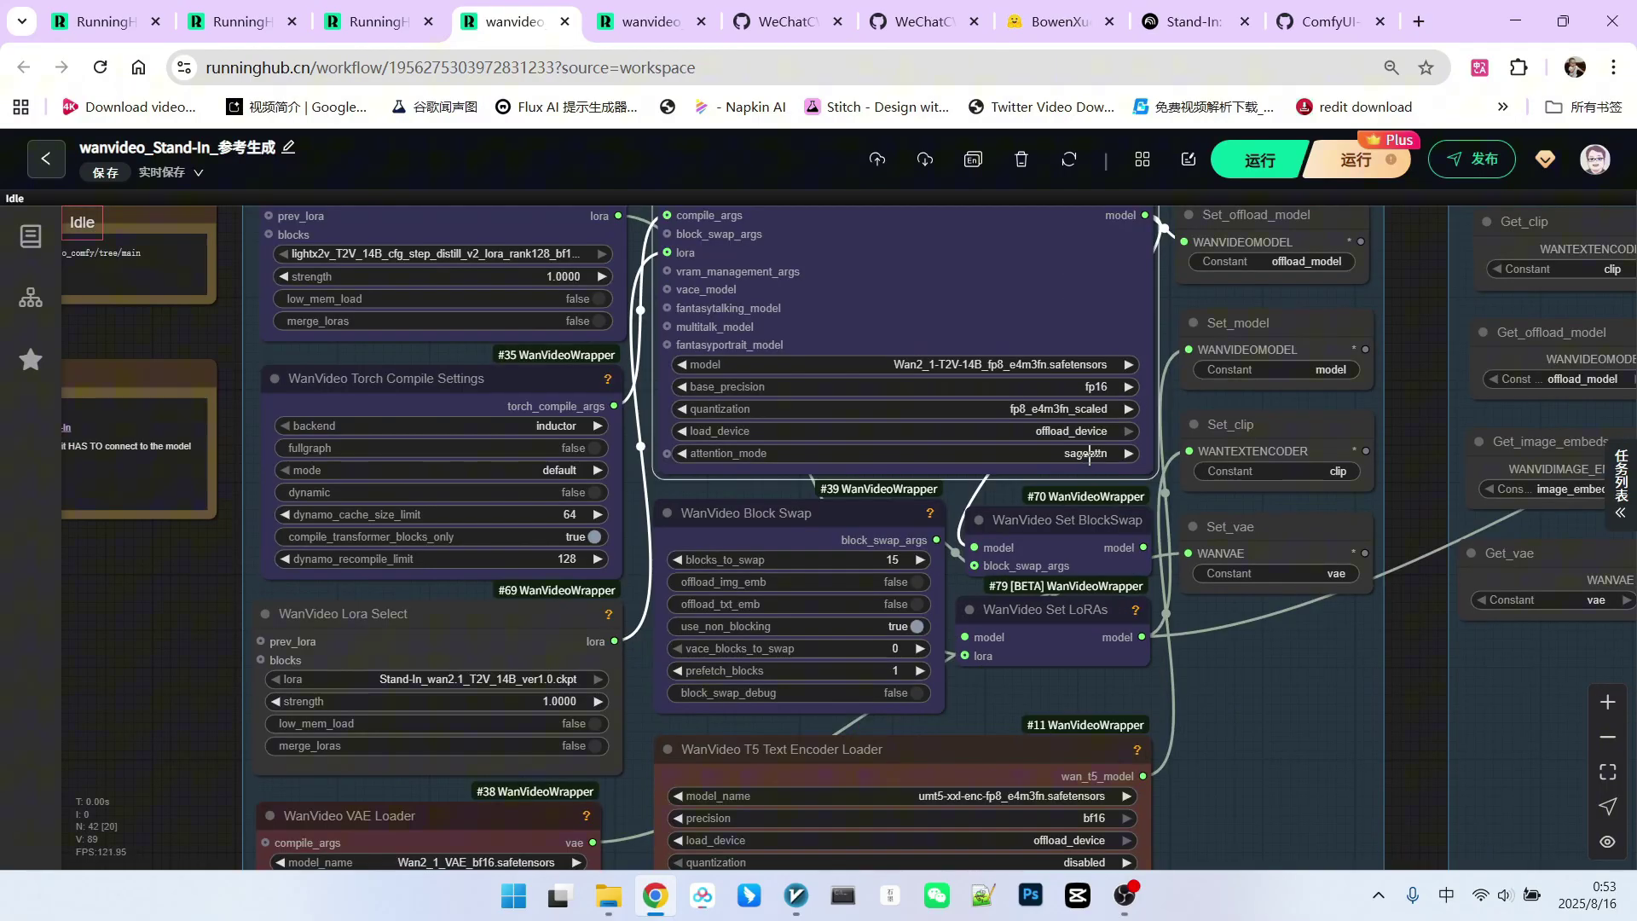
pyautogui.click(1085, 454)
pyautogui.click(1097, 481)
# Examine the lightx2v LoRA, Set LoRAs, Block Swap and Torch Compile Settings nodes in the model loading group
pyautogui.scroll(4, 452, 348)
pyautogui.moveTo(452, 348); pyautogui.dragTo(500, 493)
pyautogui.moveTo(491, 261)
pyautogui.mouseDown()
pyautogui.moveTo(435, 244)
pyautogui.moveTo(443, 270)
pyautogui.moveTo(499, 261)
pyautogui.mouseUp()
pyautogui.scroll(-1, 569, 381)
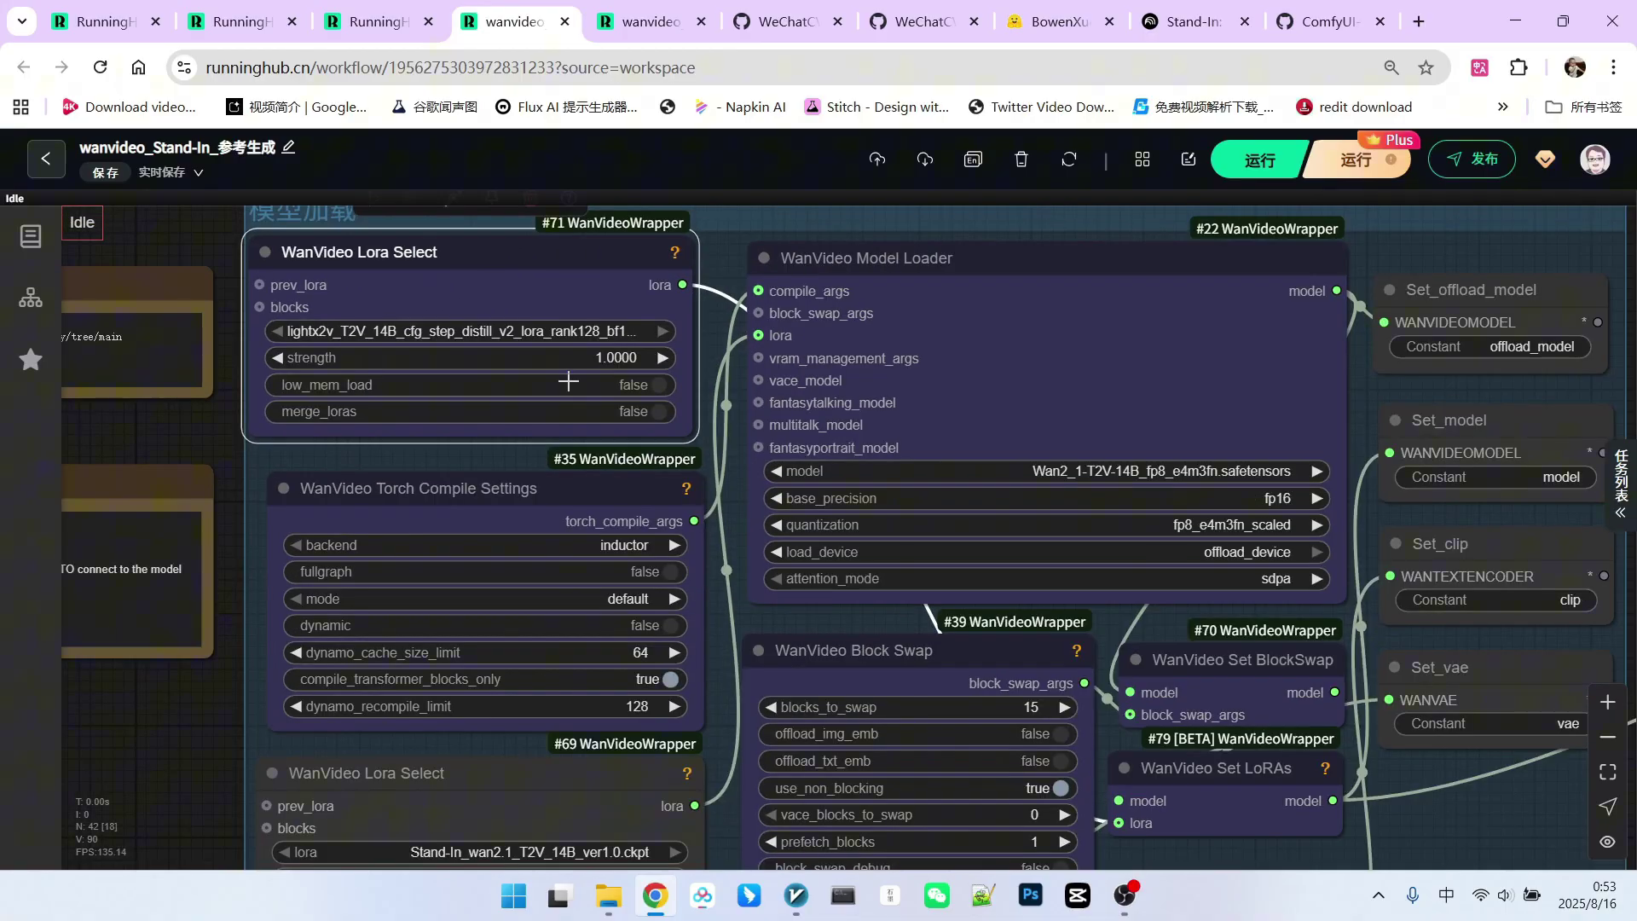
pyautogui.moveTo(1384, 826); pyautogui.dragTo(1093, 613)
pyautogui.moveTo(915, 581); pyautogui.dragTo(923, 602)
pyautogui.moveTo(923, 602); pyautogui.dragTo(910, 601)
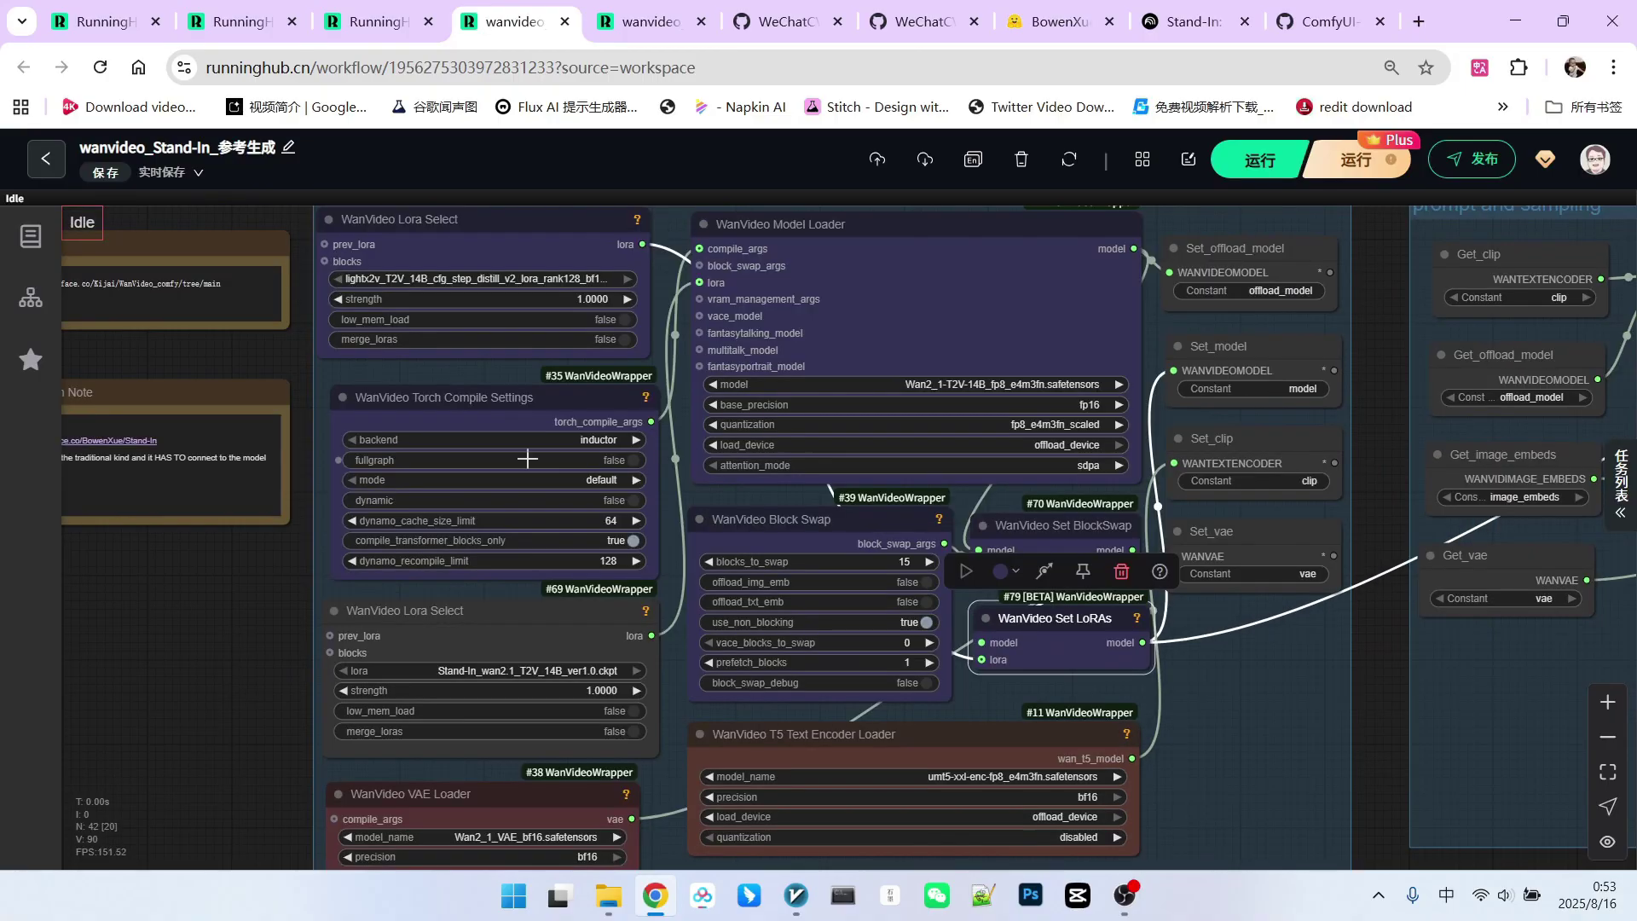
pyautogui.scroll(5, 529, 459)
pyautogui.moveTo(574, 384)
pyautogui.mouseDown()
pyautogui.moveTo(536, 374)
pyautogui.moveTo(598, 357)
pyautogui.moveTo(571, 359)
pyautogui.mouseUp()
pyautogui.scroll(-3, 471, 328)
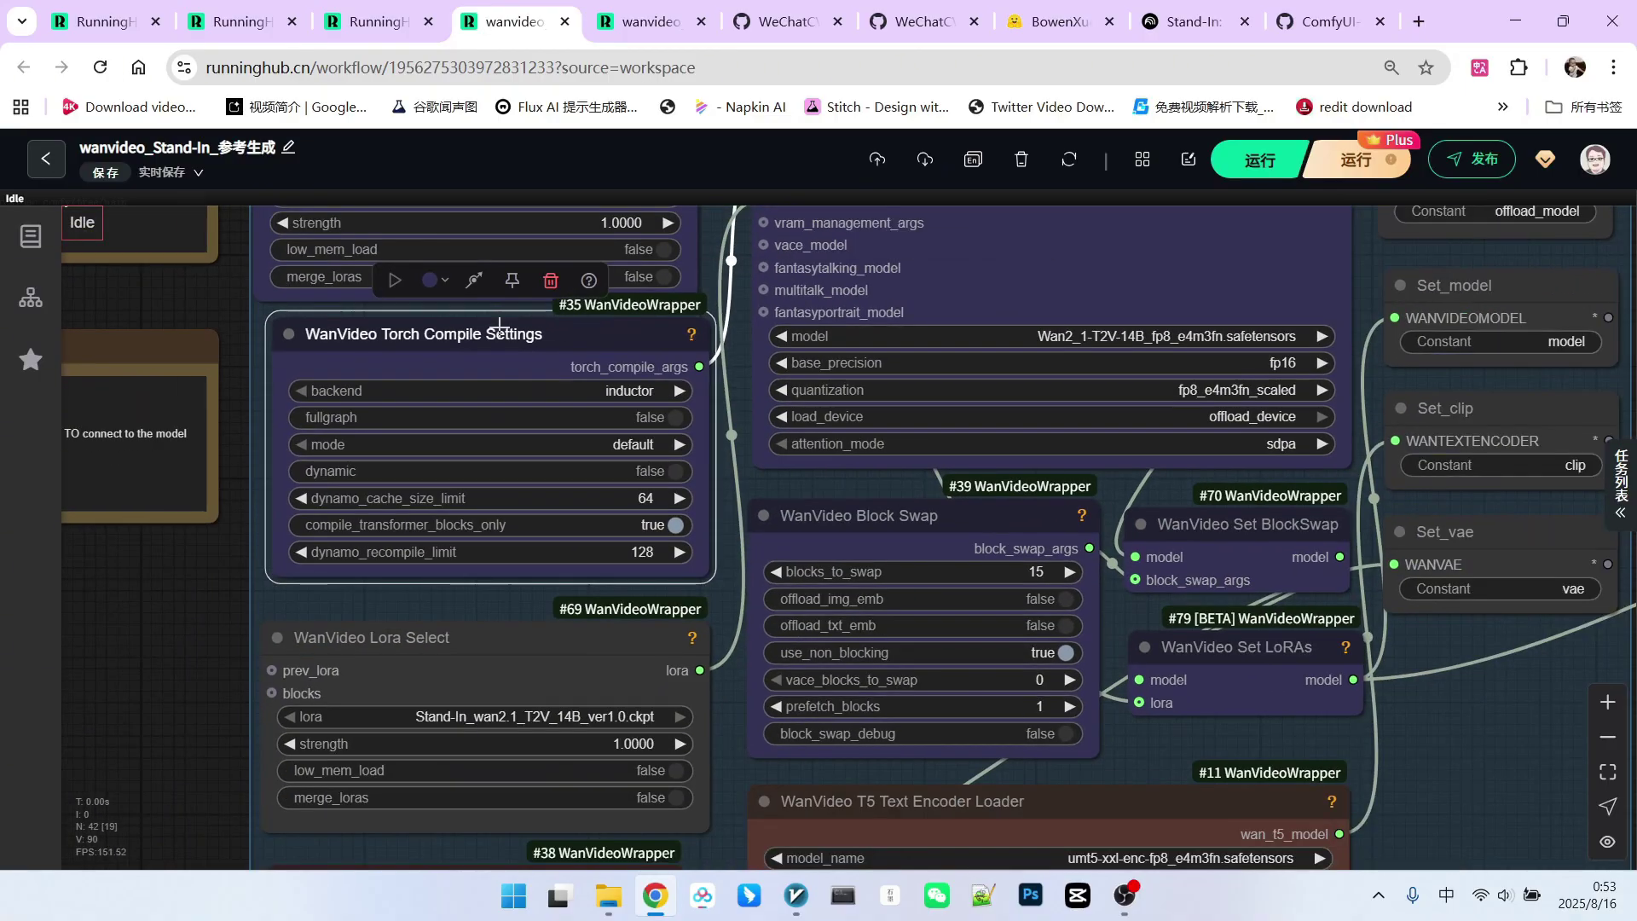
# Review the WanVideo Torch Compile Settings options and the neighbouring WanVideo Block Swap node in the model loading group
pyautogui.scroll(-3, 501, 332)
pyautogui.scroll(3, 503, 333)
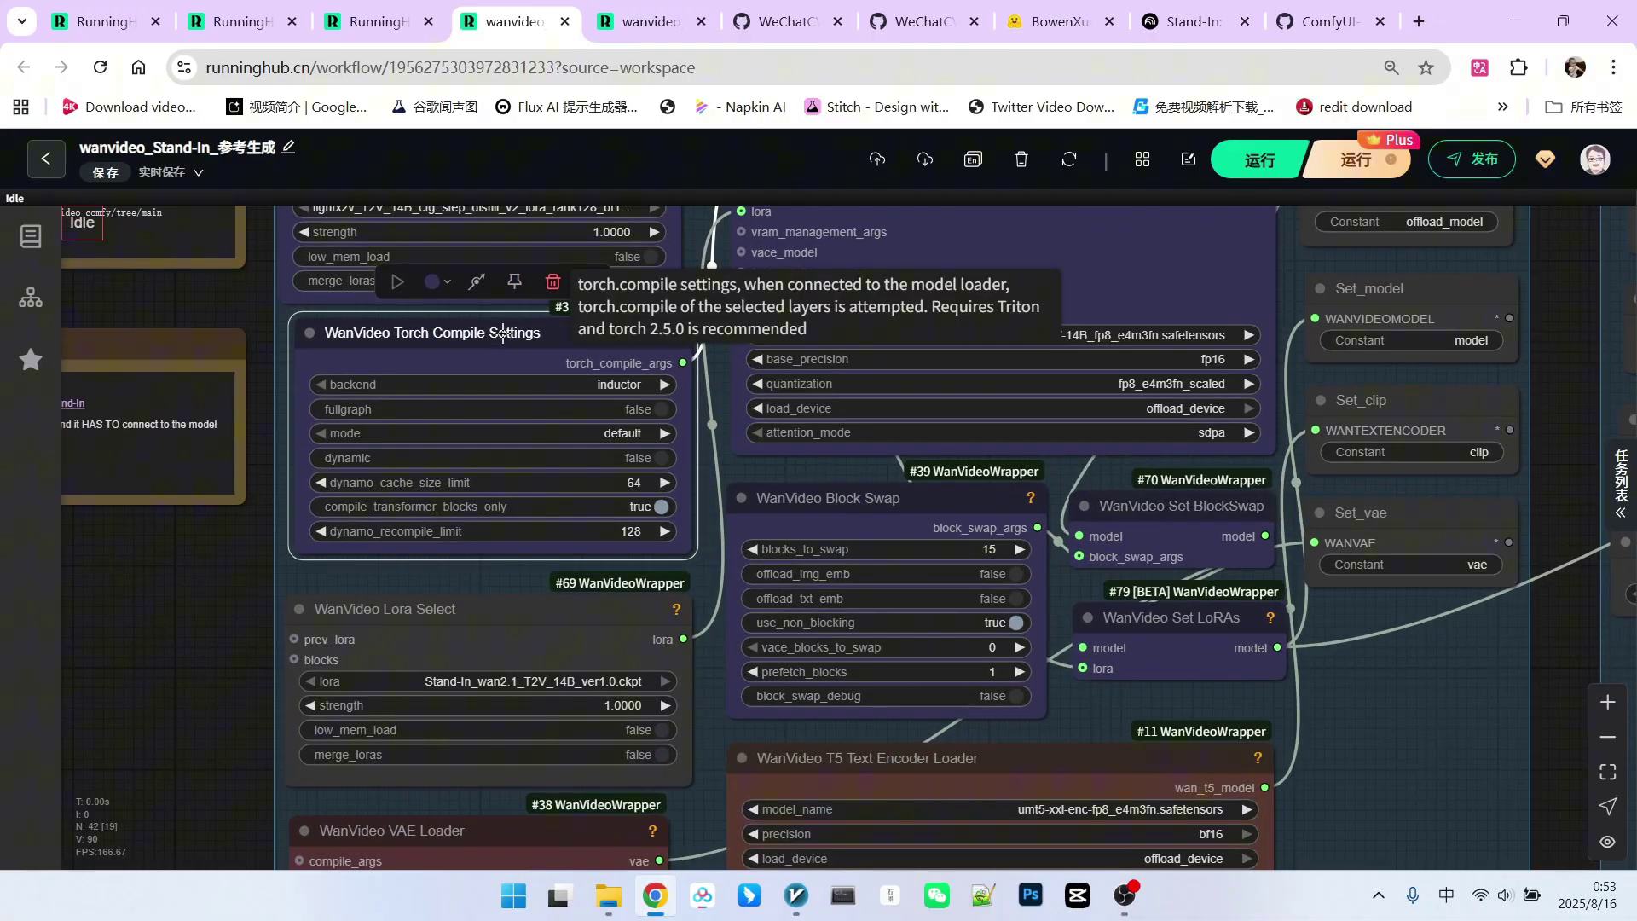
pyautogui.moveTo(257, 576); pyautogui.dragTo(201, 623)
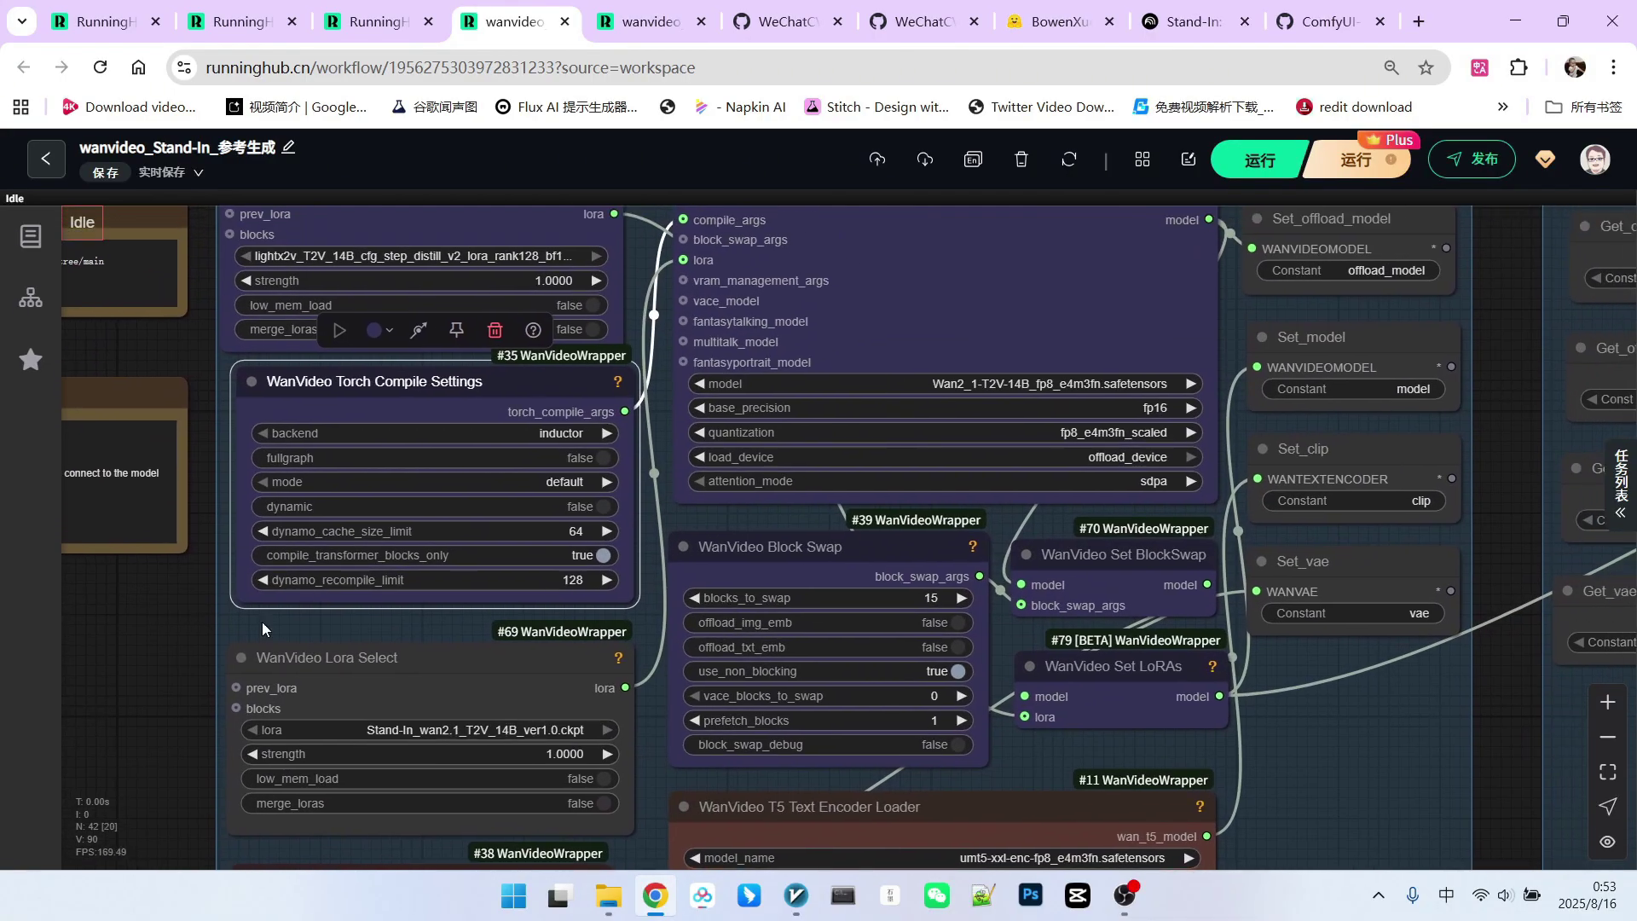
pyautogui.moveTo(860, 533)
pyautogui.mouseDown()
pyautogui.moveTo(802, 539)
pyautogui.moveTo(855, 522)
pyautogui.mouseUp()
pyautogui.scroll(4, 1129, 576)
pyautogui.moveTo(1055, 518); pyautogui.dragTo(1111, 510)
pyautogui.scroll(-3, 1111, 514)
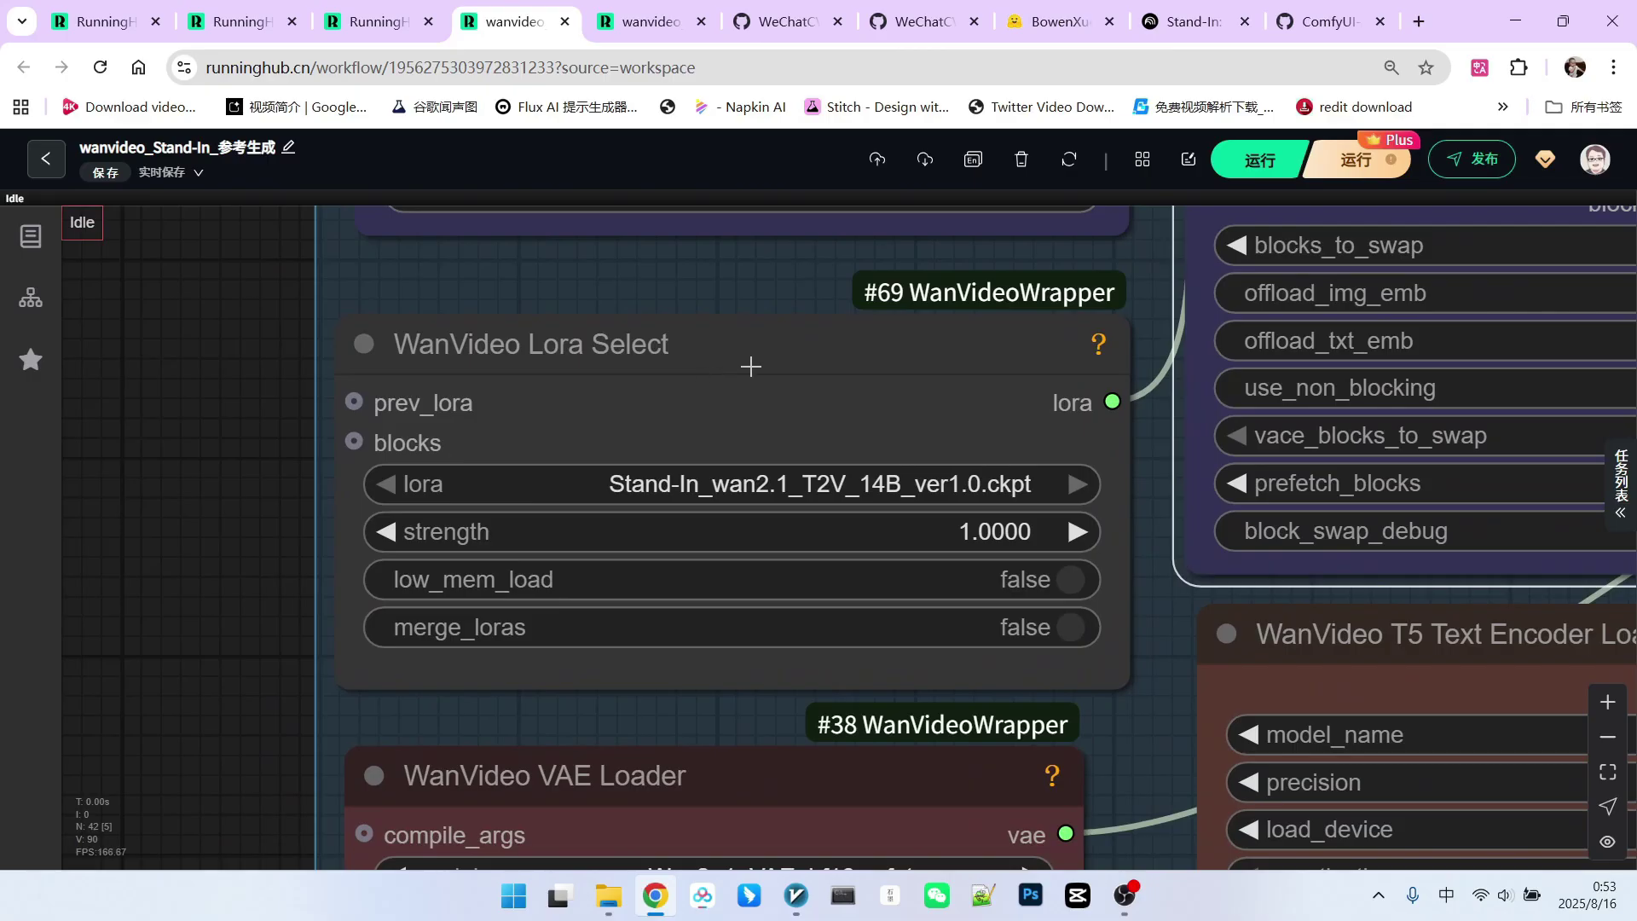
# Examine the WanVideo Lora Select node that loads Stand-In_wan2.1_T2V_14B_ver1.0.ckpt
pyautogui.moveTo(750, 367); pyautogui.dragTo(757, 339)
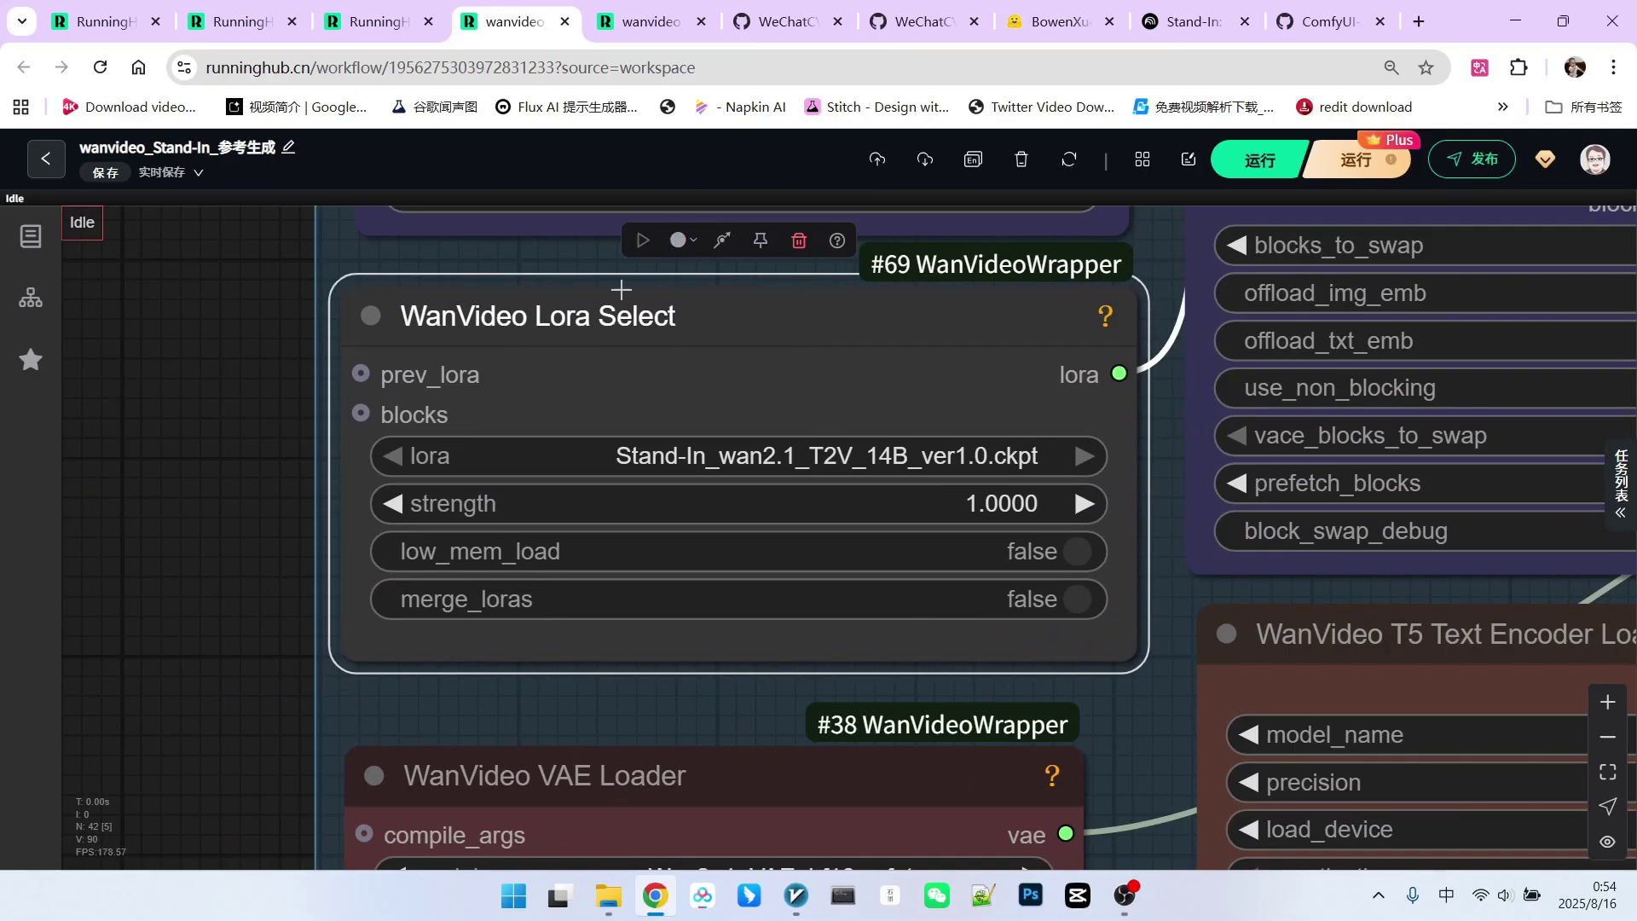
pyautogui.scroll(-1, 797, 356)
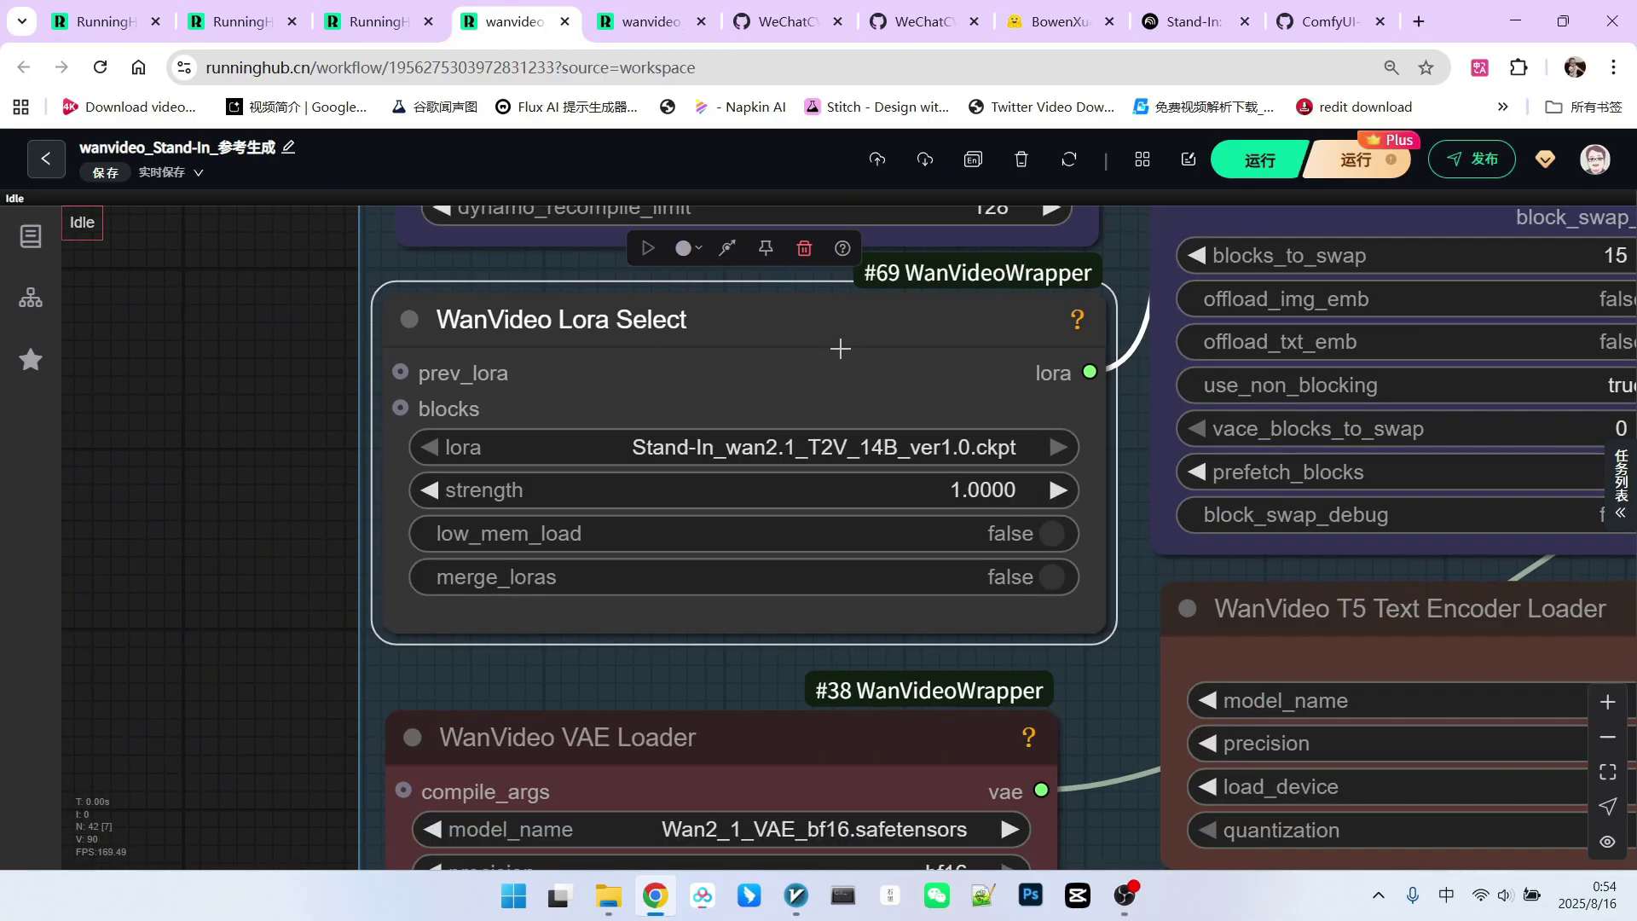
pyautogui.scroll(-3, 774, 422)
pyautogui.scroll(4, 774, 427)
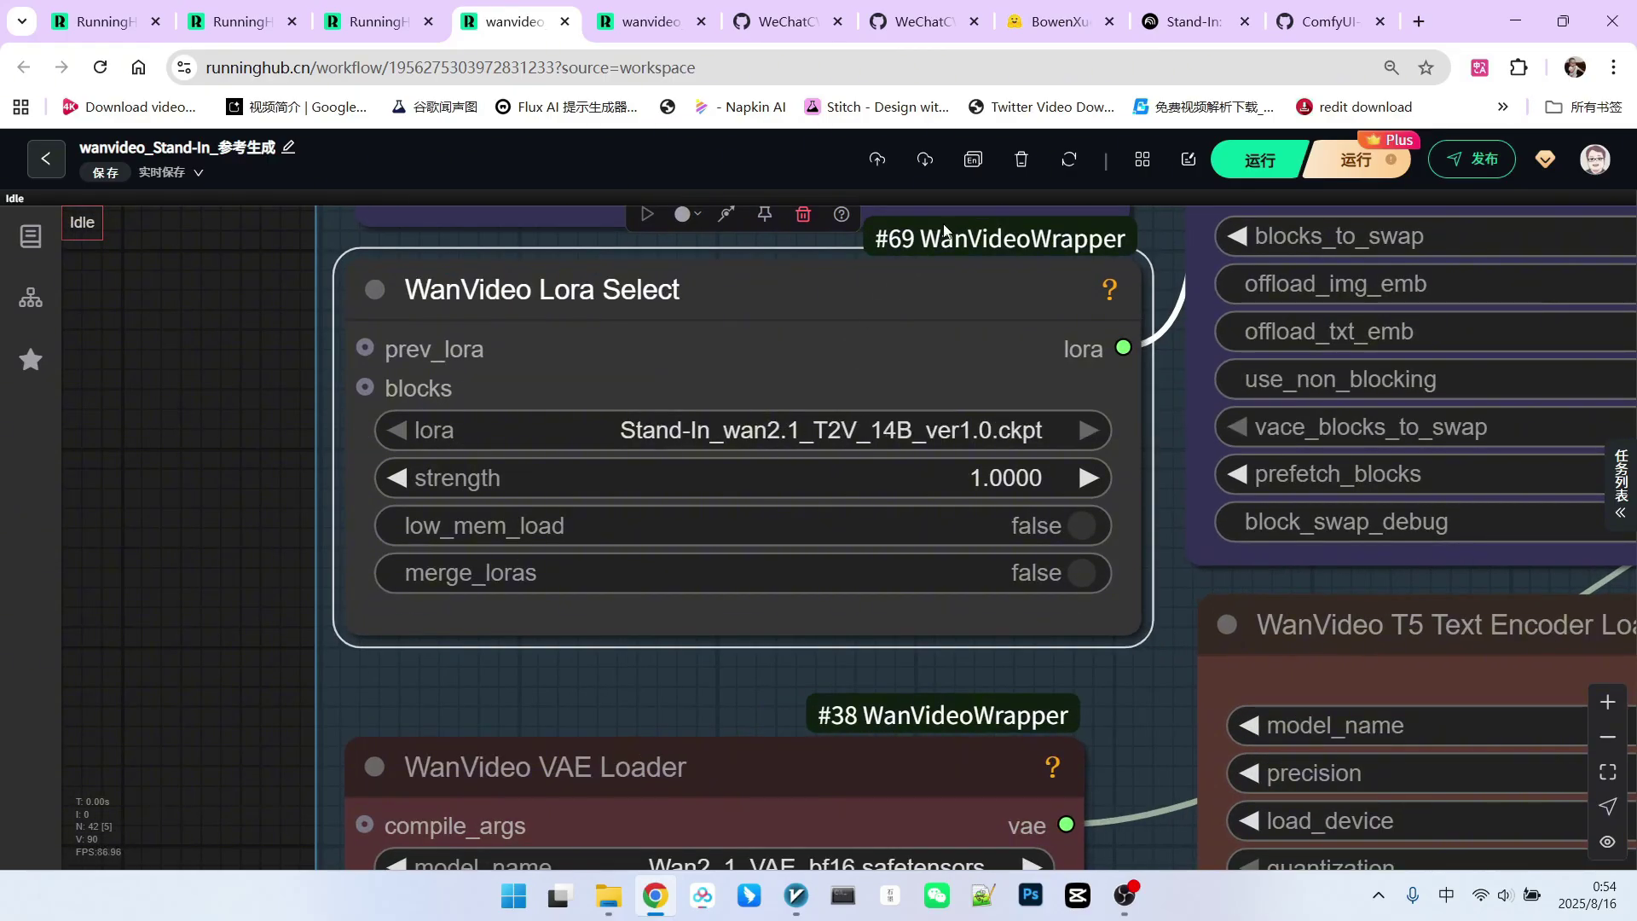
# Check the file list of the Stand-In model repository on Hugging Face for the LoRA checkpoint, and return to the RunningHub workflow
pyautogui.click(1040, 39)
pyautogui.scroll(5, 887, 299)
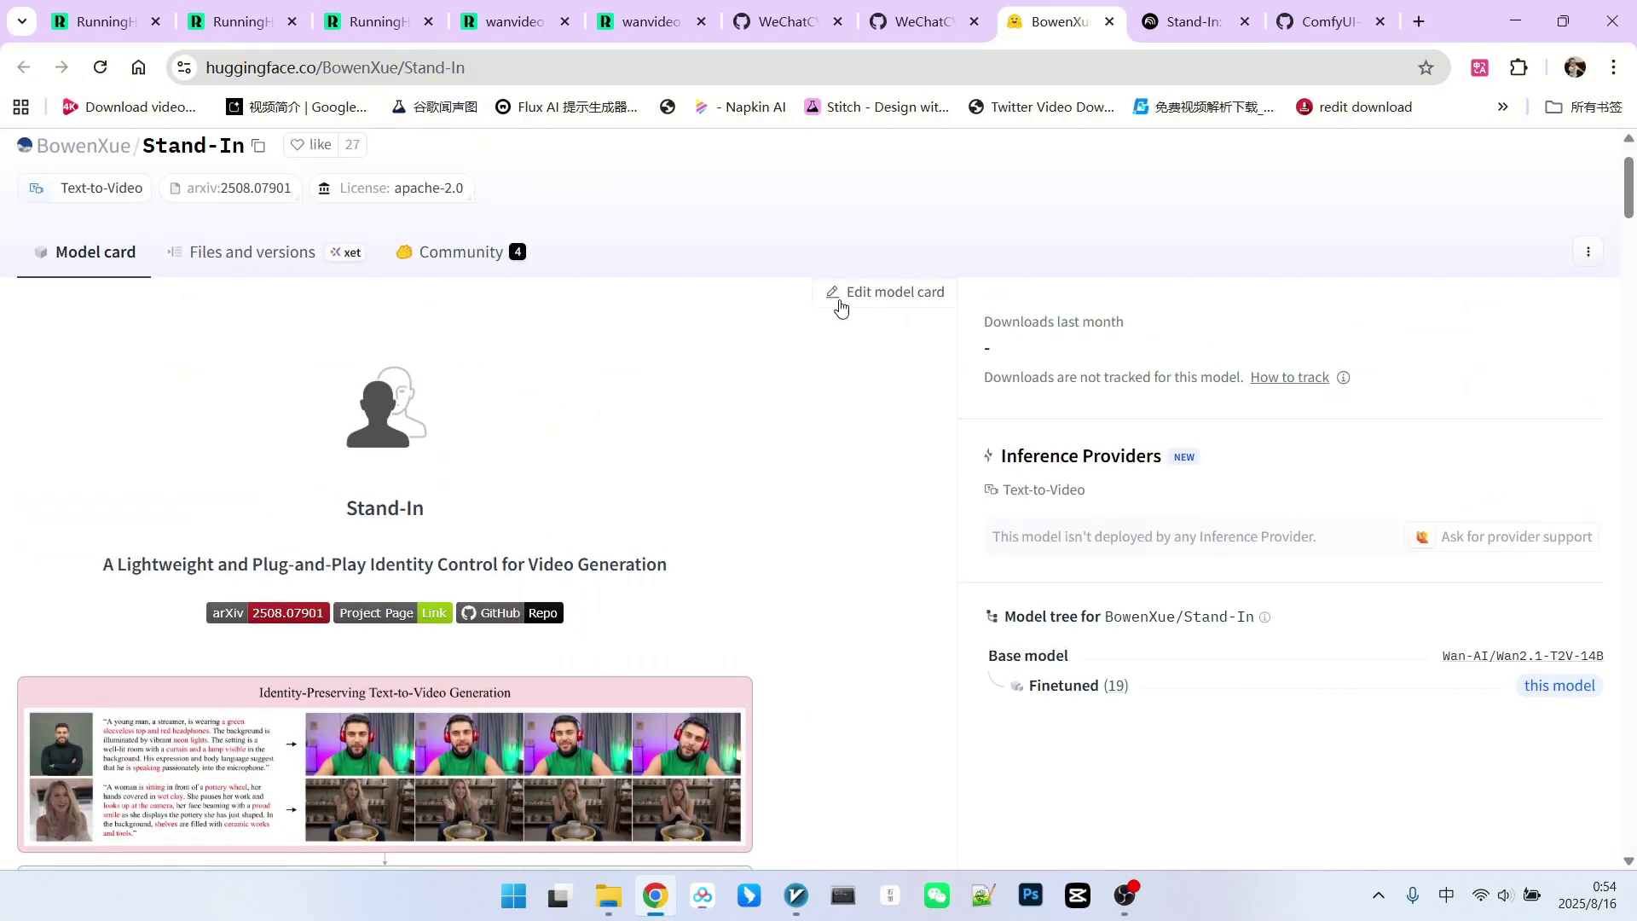
pyautogui.click(248, 265)
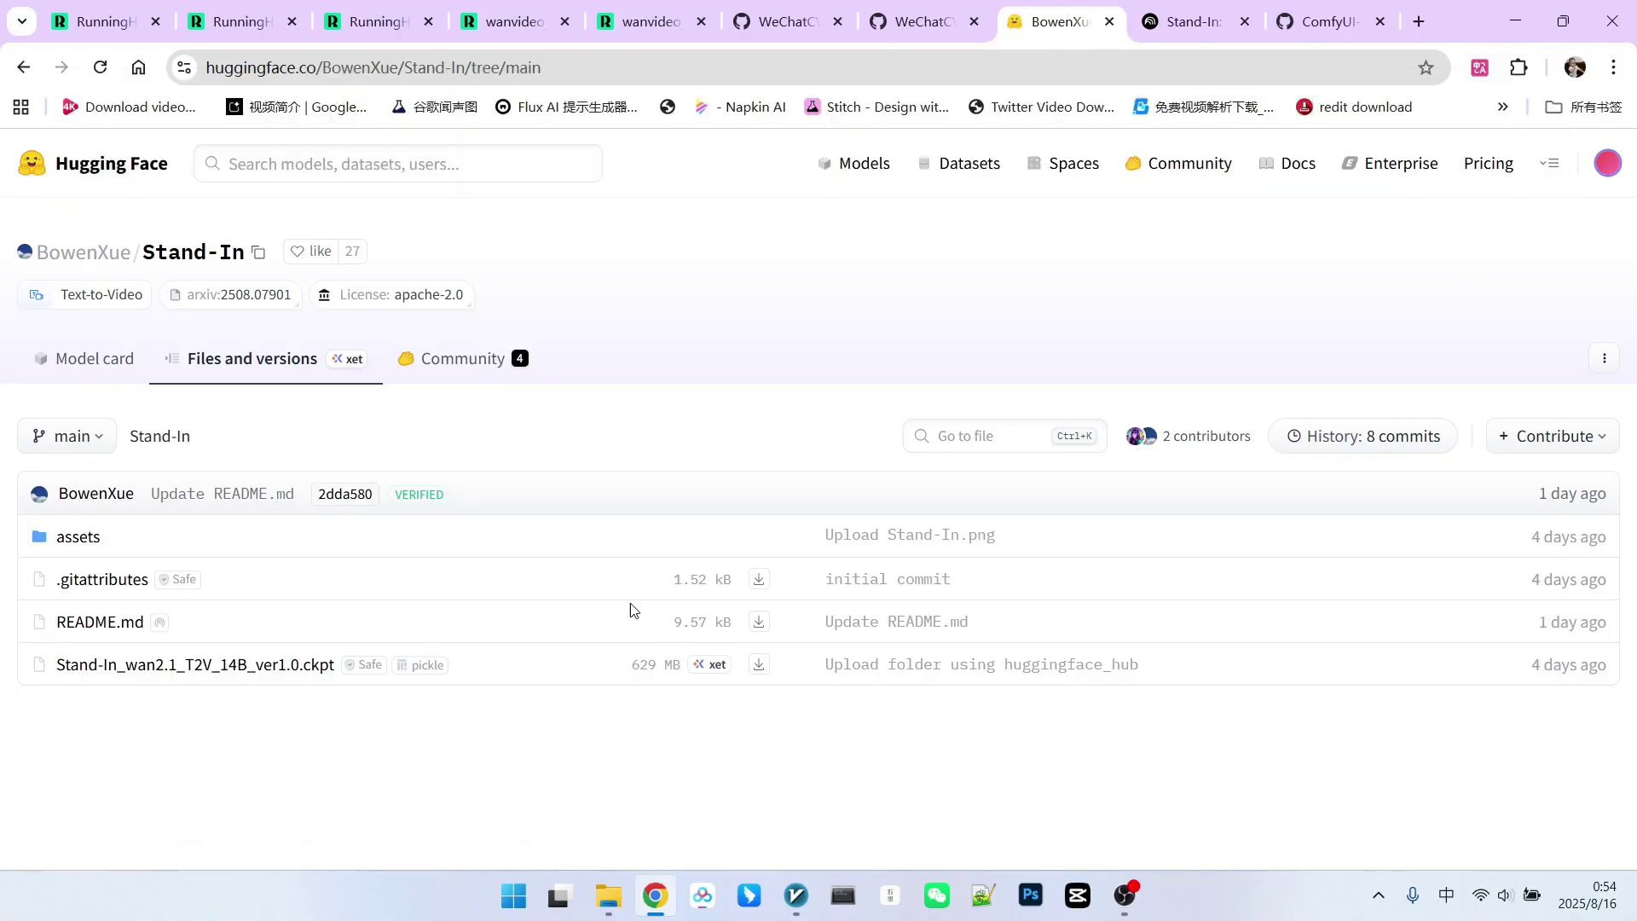
pyautogui.click(515, 21)
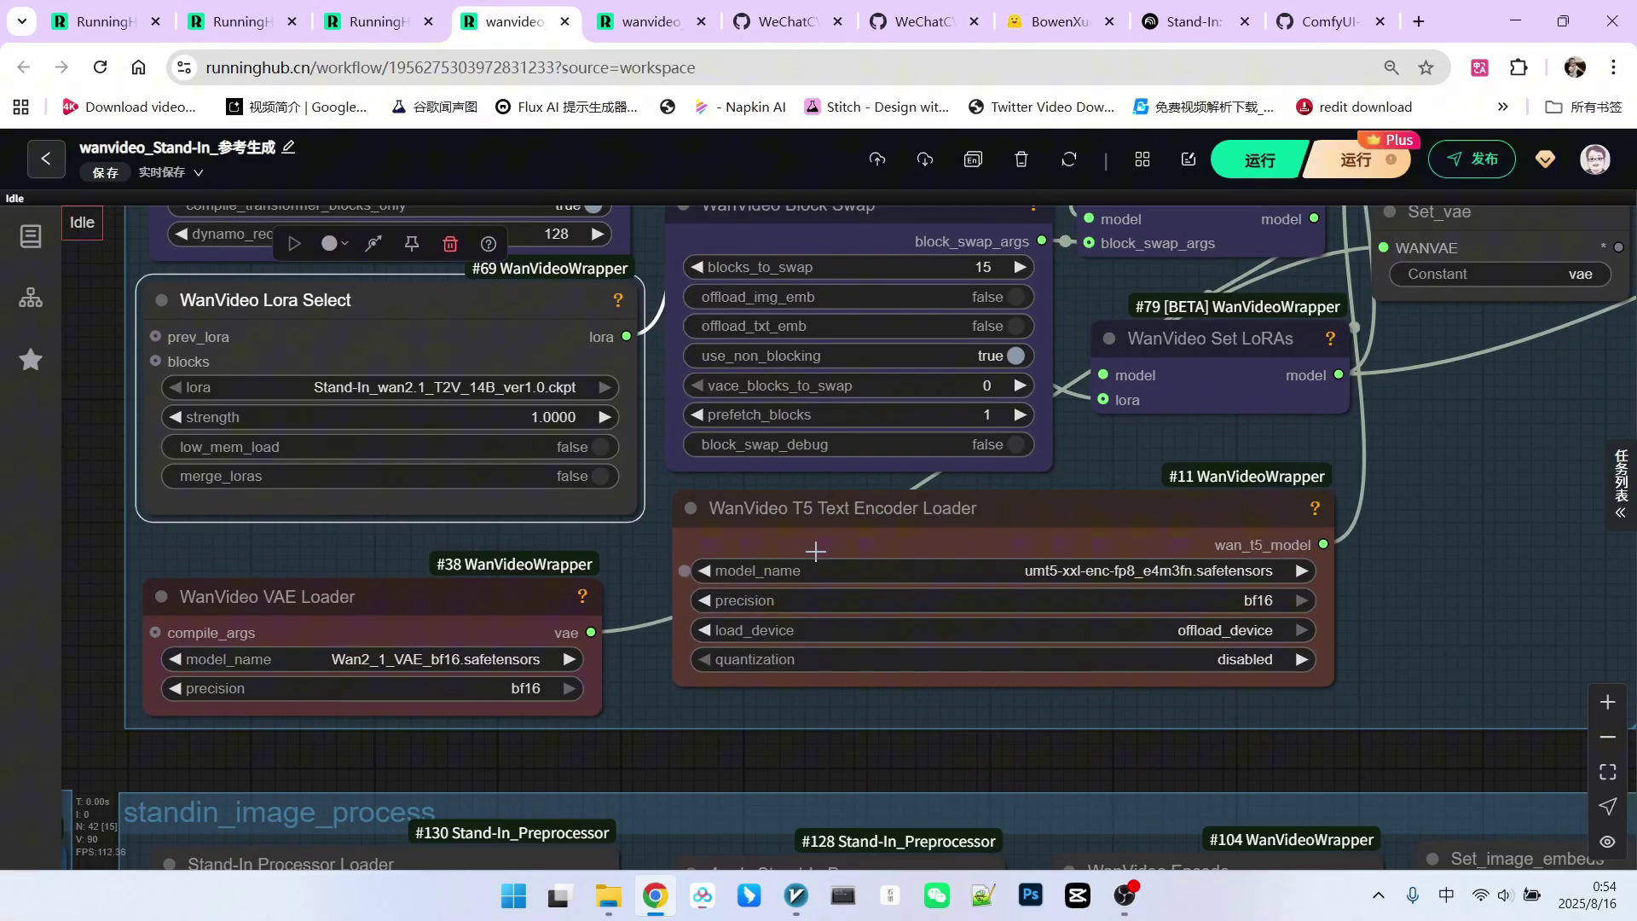
# Examine the model and precision settings of the WanVideo VAE Loader and WanVideo T5 Text Encoder Loader nodes
pyautogui.moveTo(822, 548)
pyautogui.mouseDown()
pyautogui.moveTo(857, 553)
pyautogui.moveTo(834, 551)
pyautogui.mouseUp()
pyautogui.moveTo(429, 596); pyautogui.dragTo(445, 566)
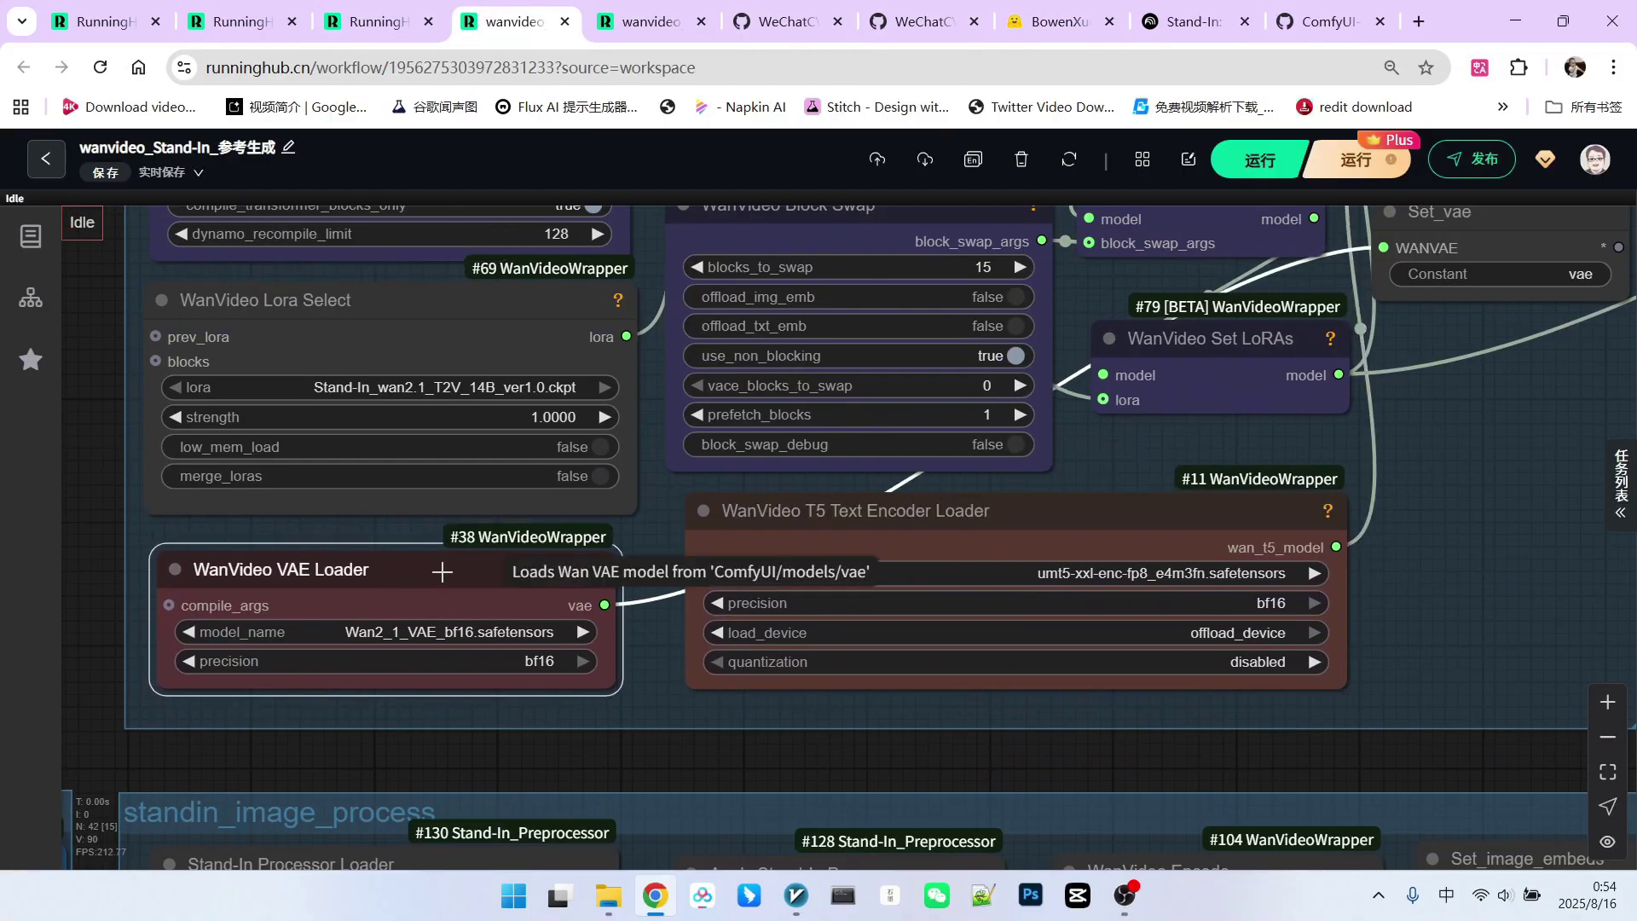
pyautogui.scroll(2, 942, 584)
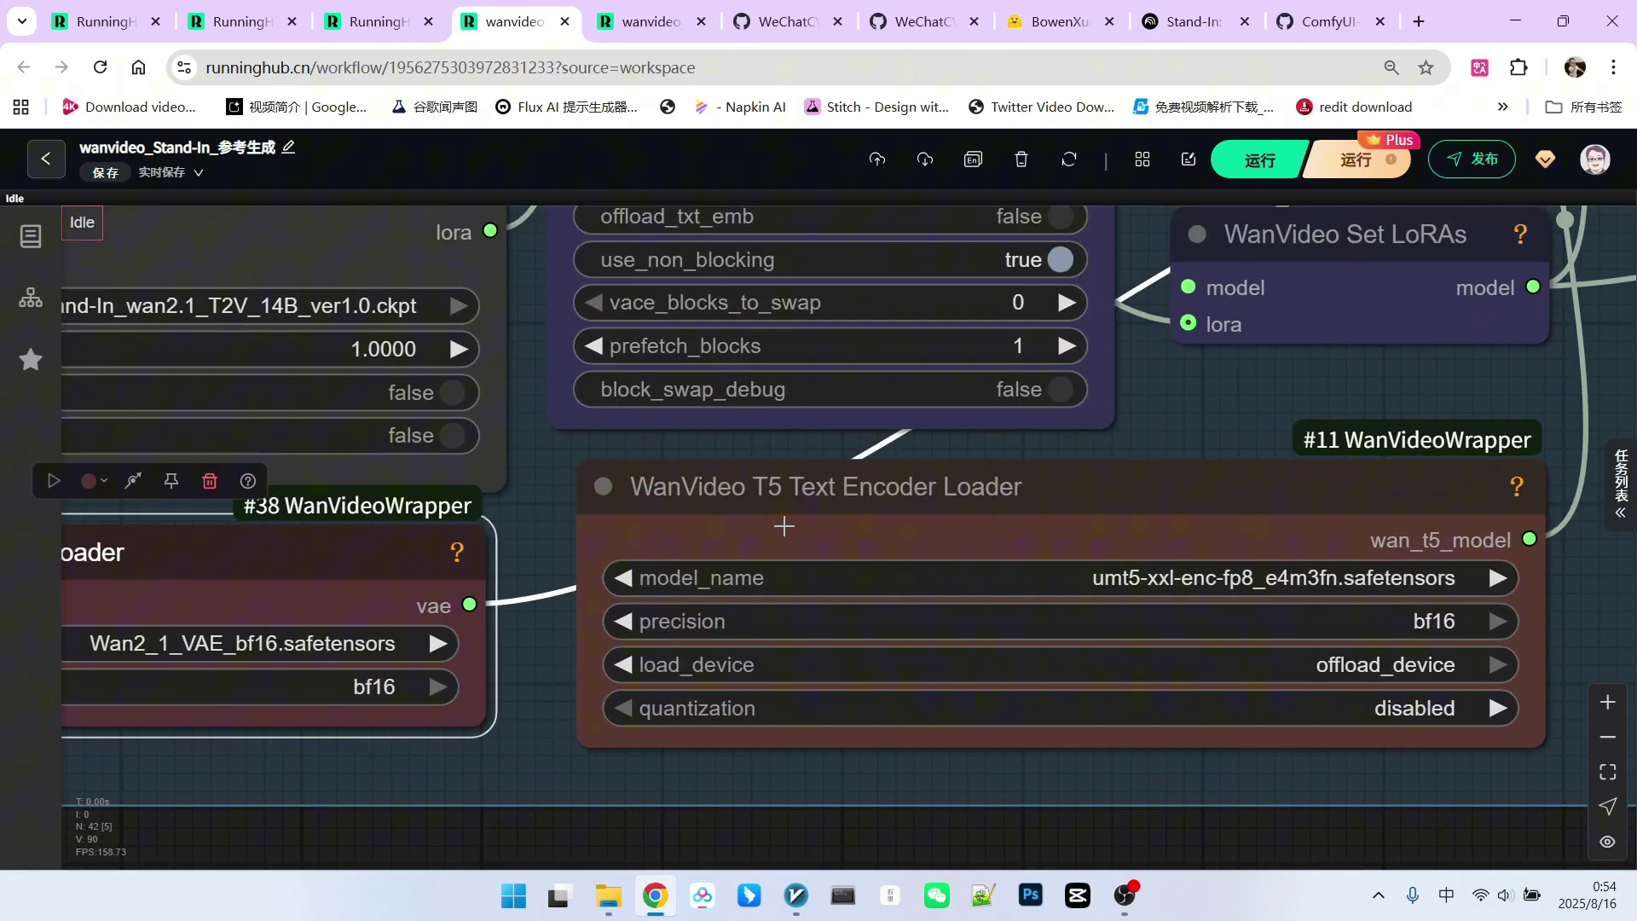
pyautogui.scroll(-4, 783, 528)
pyautogui.scroll(-2, 1394, 476)
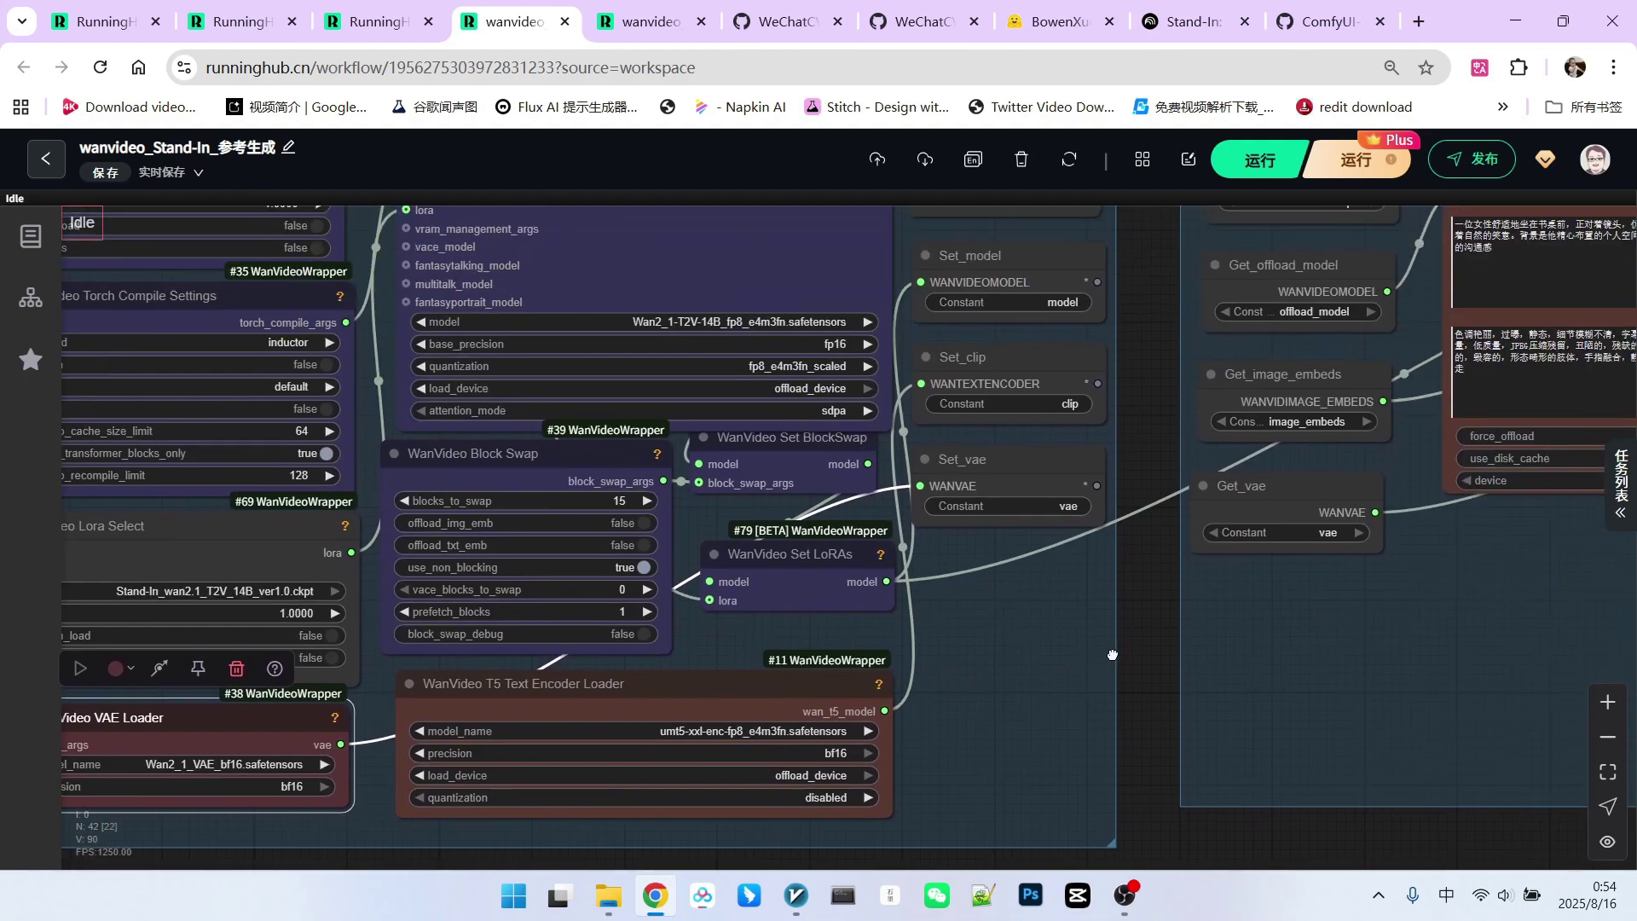
# Examine the three INT Constant nodes in the comfig group beside the standin_image_process group
pyautogui.scroll(-3, 1000, 433)
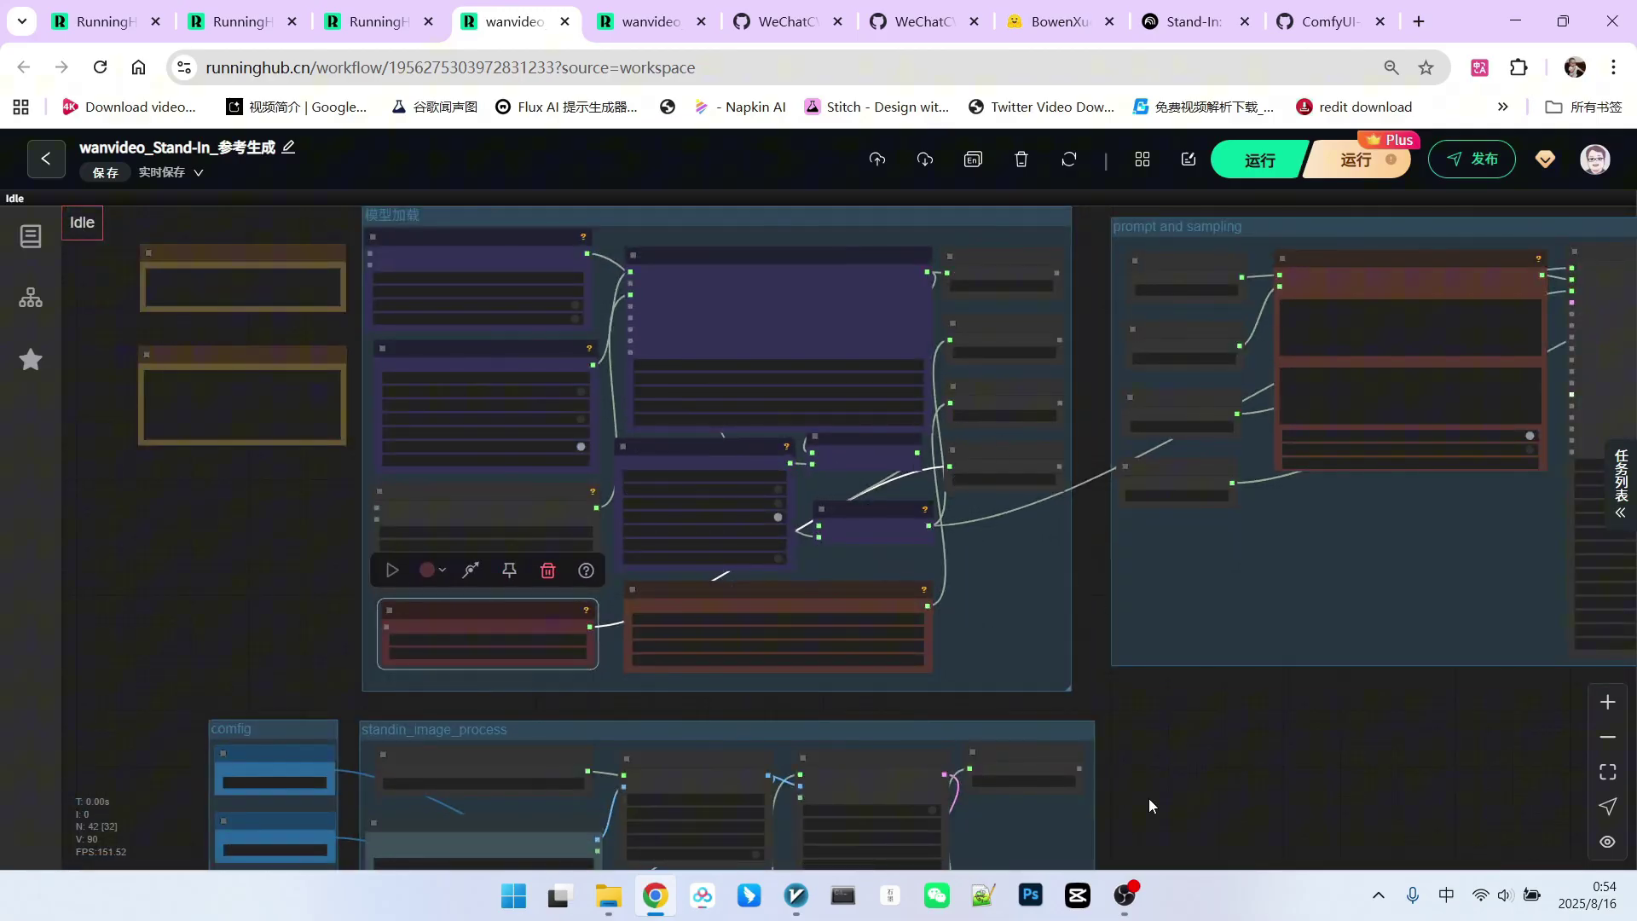
pyautogui.moveTo(1149, 798); pyautogui.dragTo(1232, 426)
pyautogui.moveTo(1220, 719); pyautogui.dragTo(1254, 660)
pyautogui.scroll(5, 448, 351)
pyautogui.scroll(1, 445, 352)
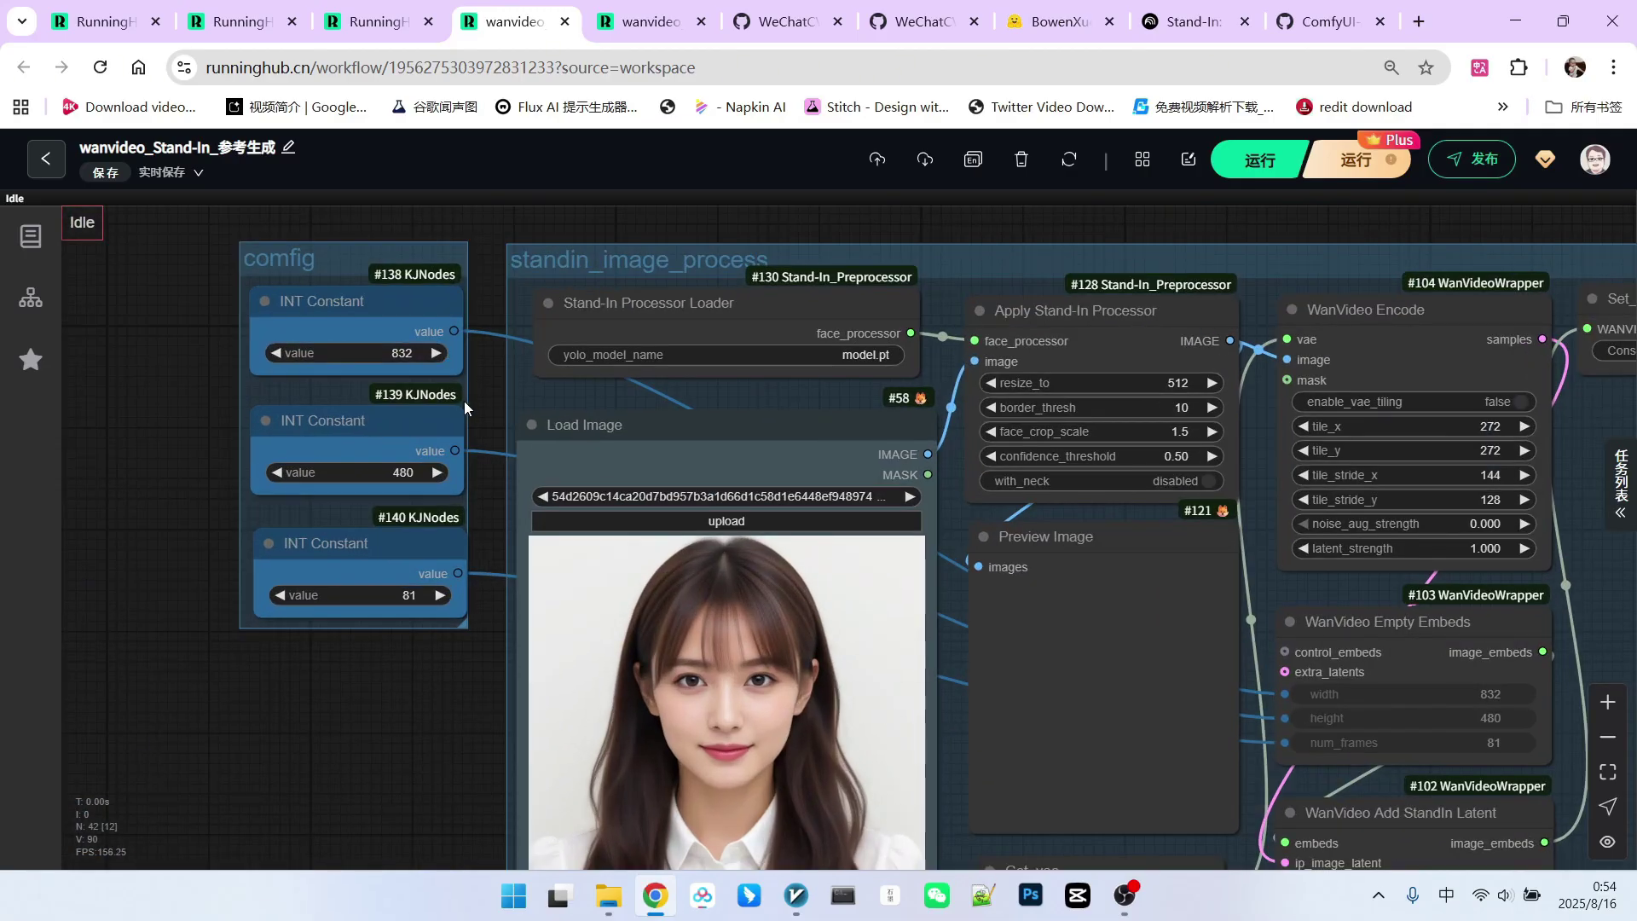
pyautogui.scroll(-2, 602, 390)
pyautogui.moveTo(444, 625); pyautogui.dragTo(376, 615)
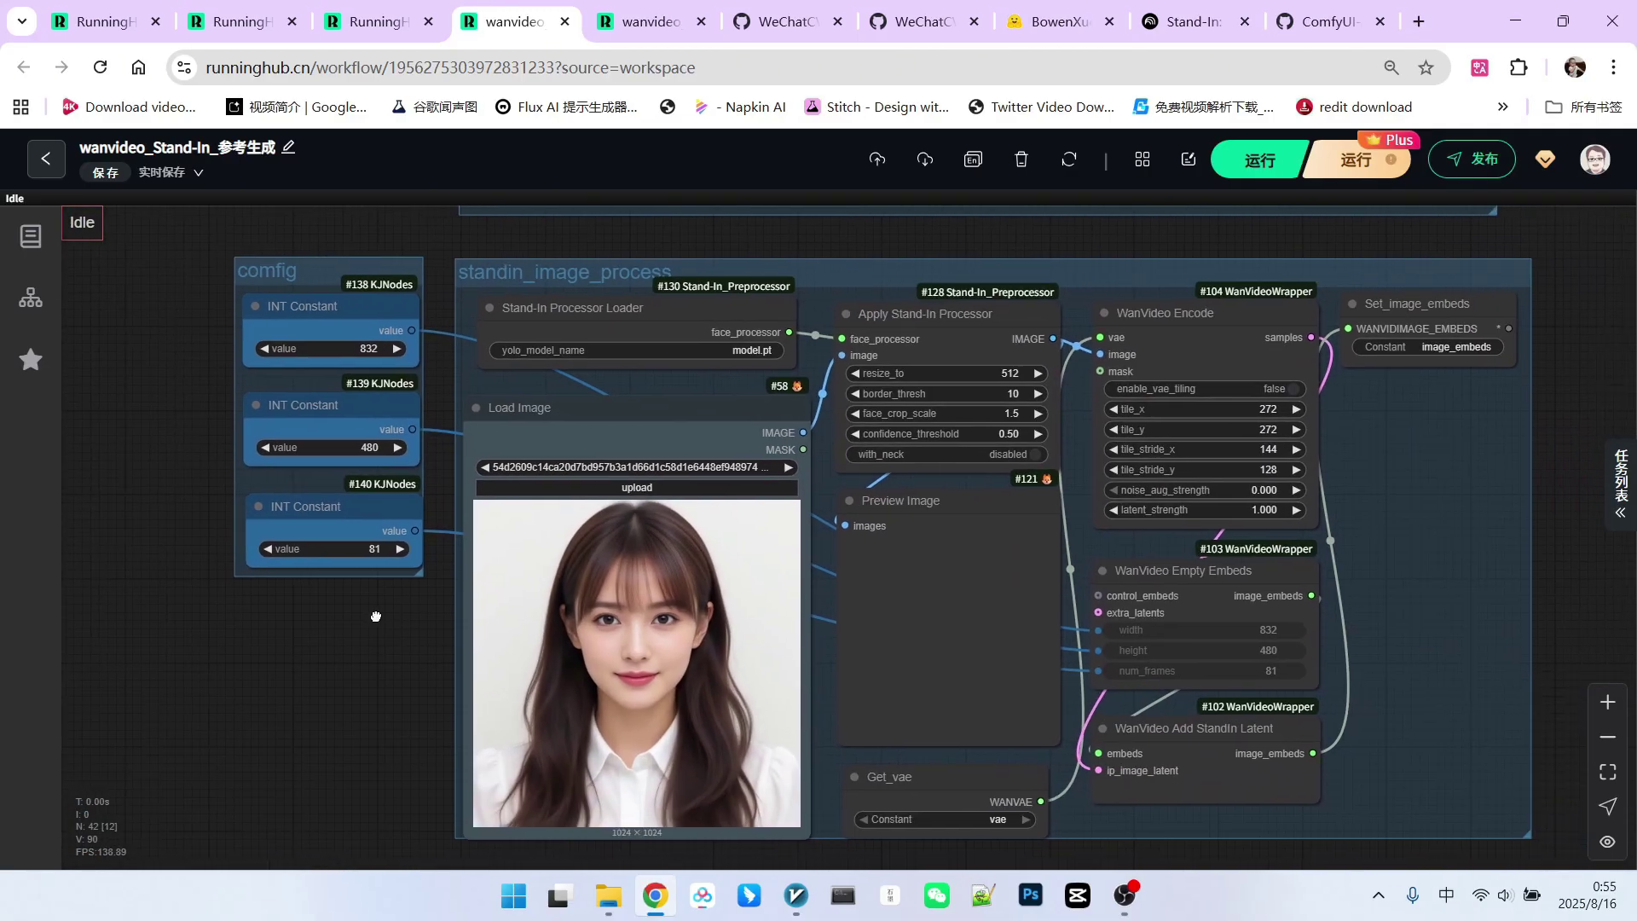
# Look over the standin_image_process group and inspect its Set_image_embeds output node
pyautogui.hscroll(1, 730, 447)
pyautogui.click(1341, 325)
pyautogui.scroll(3, 1285, 296)
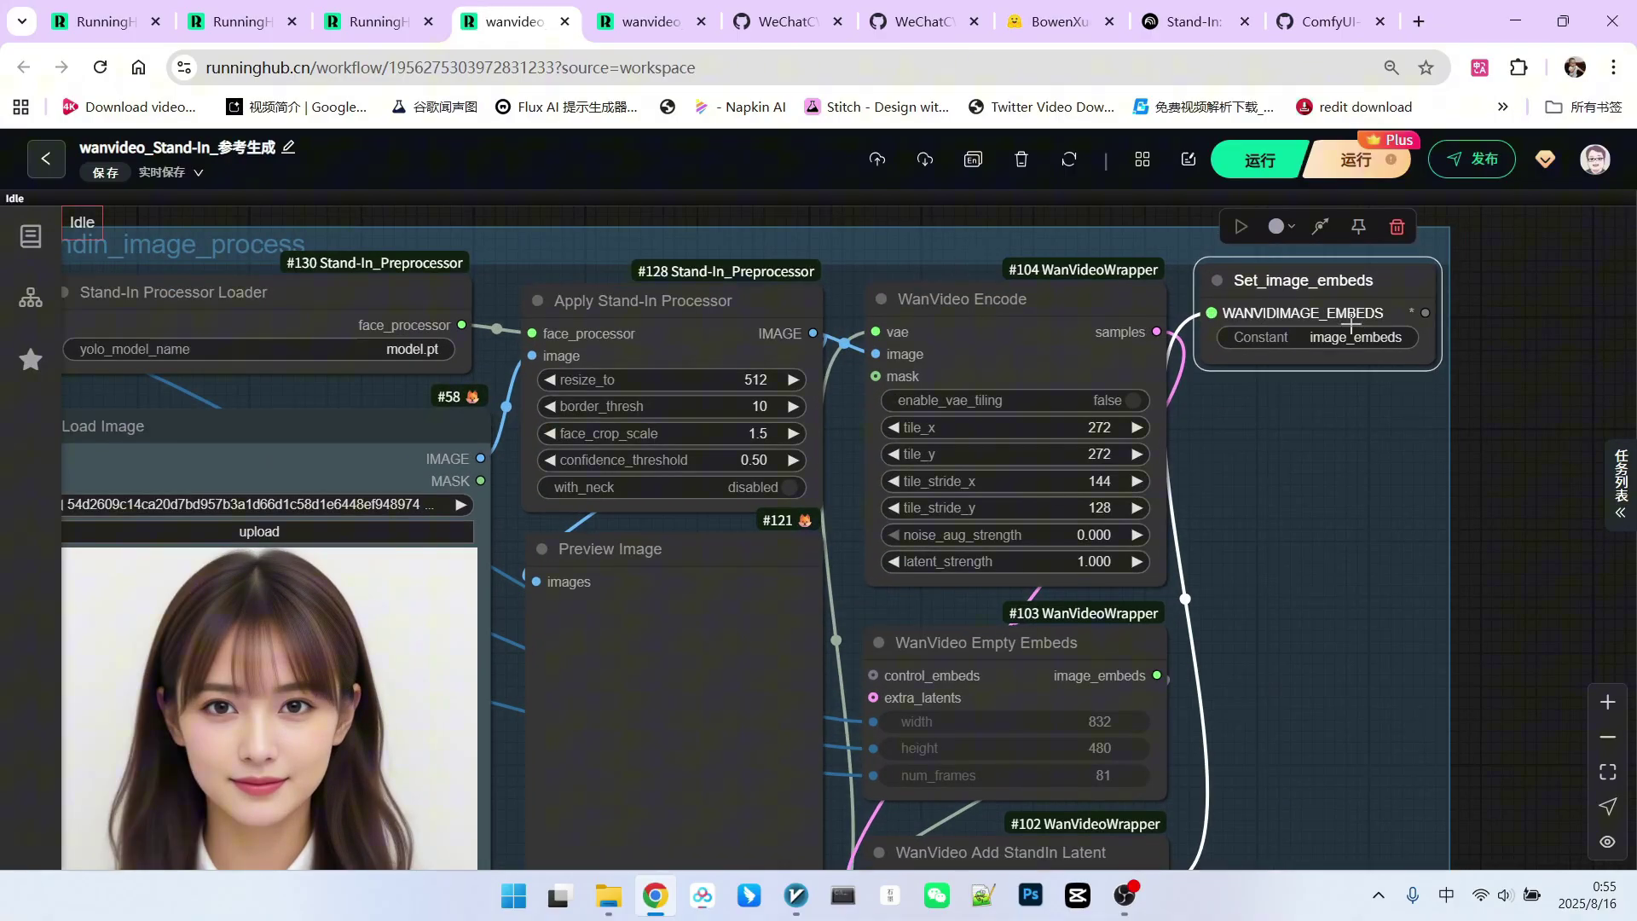
pyautogui.scroll(-4, 1330, 350)
pyautogui.scroll(1, 784, 448)
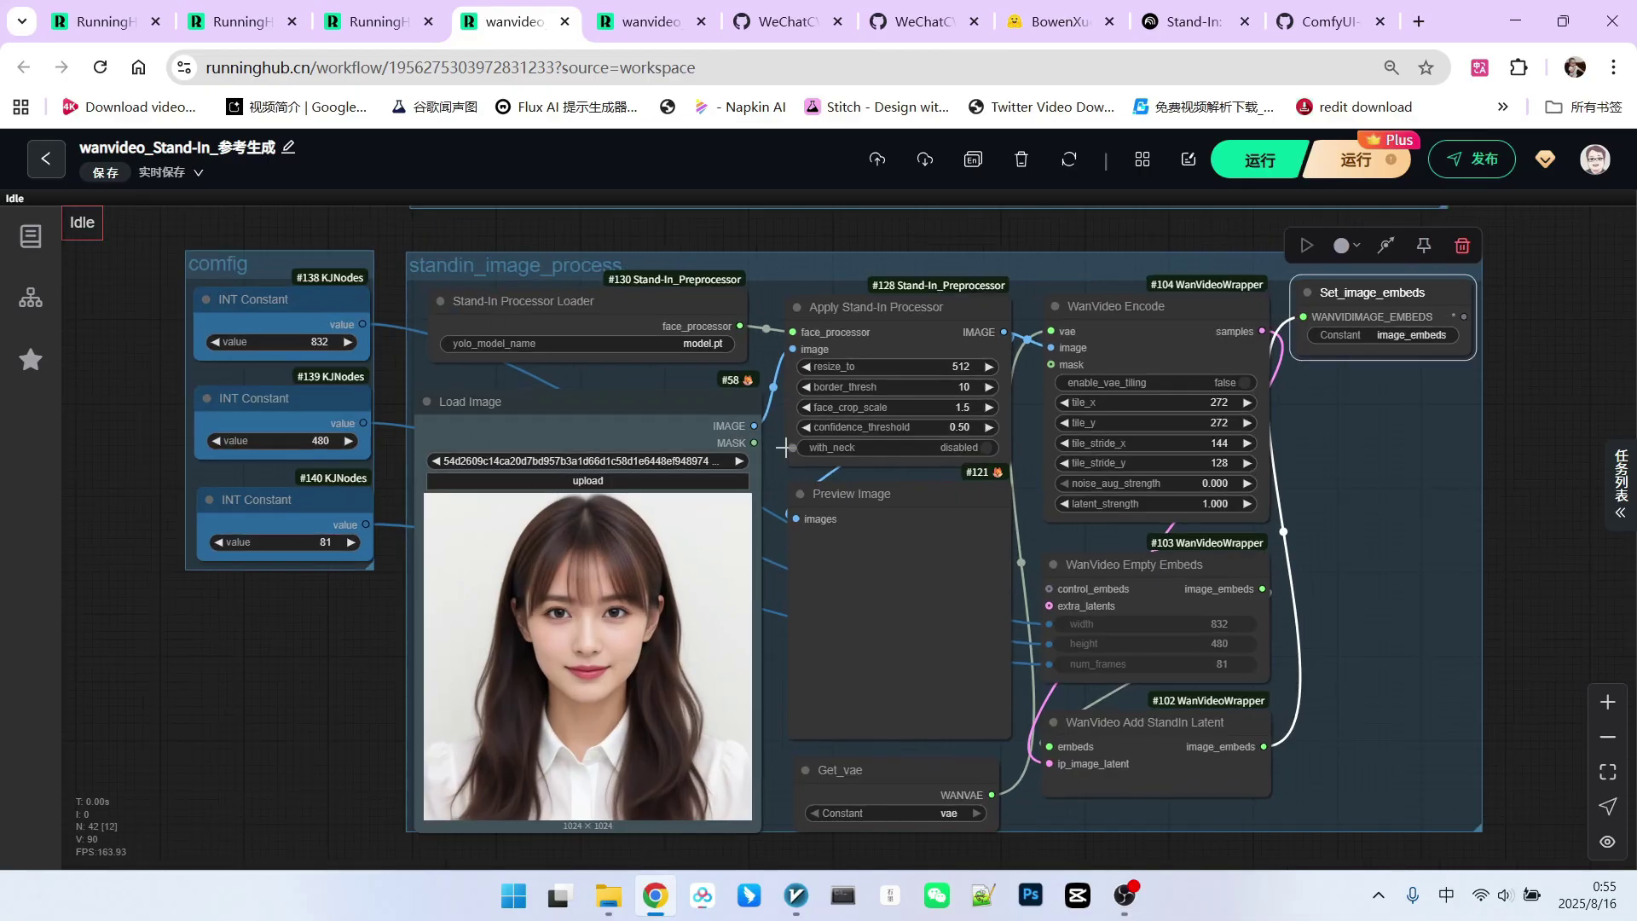
# Check the Stand-In_Preprocessor_ComfyUI repository on GitHub, and return to the workflow to examine the Stand-In Processor Loader node
pyautogui.click(921, 23)
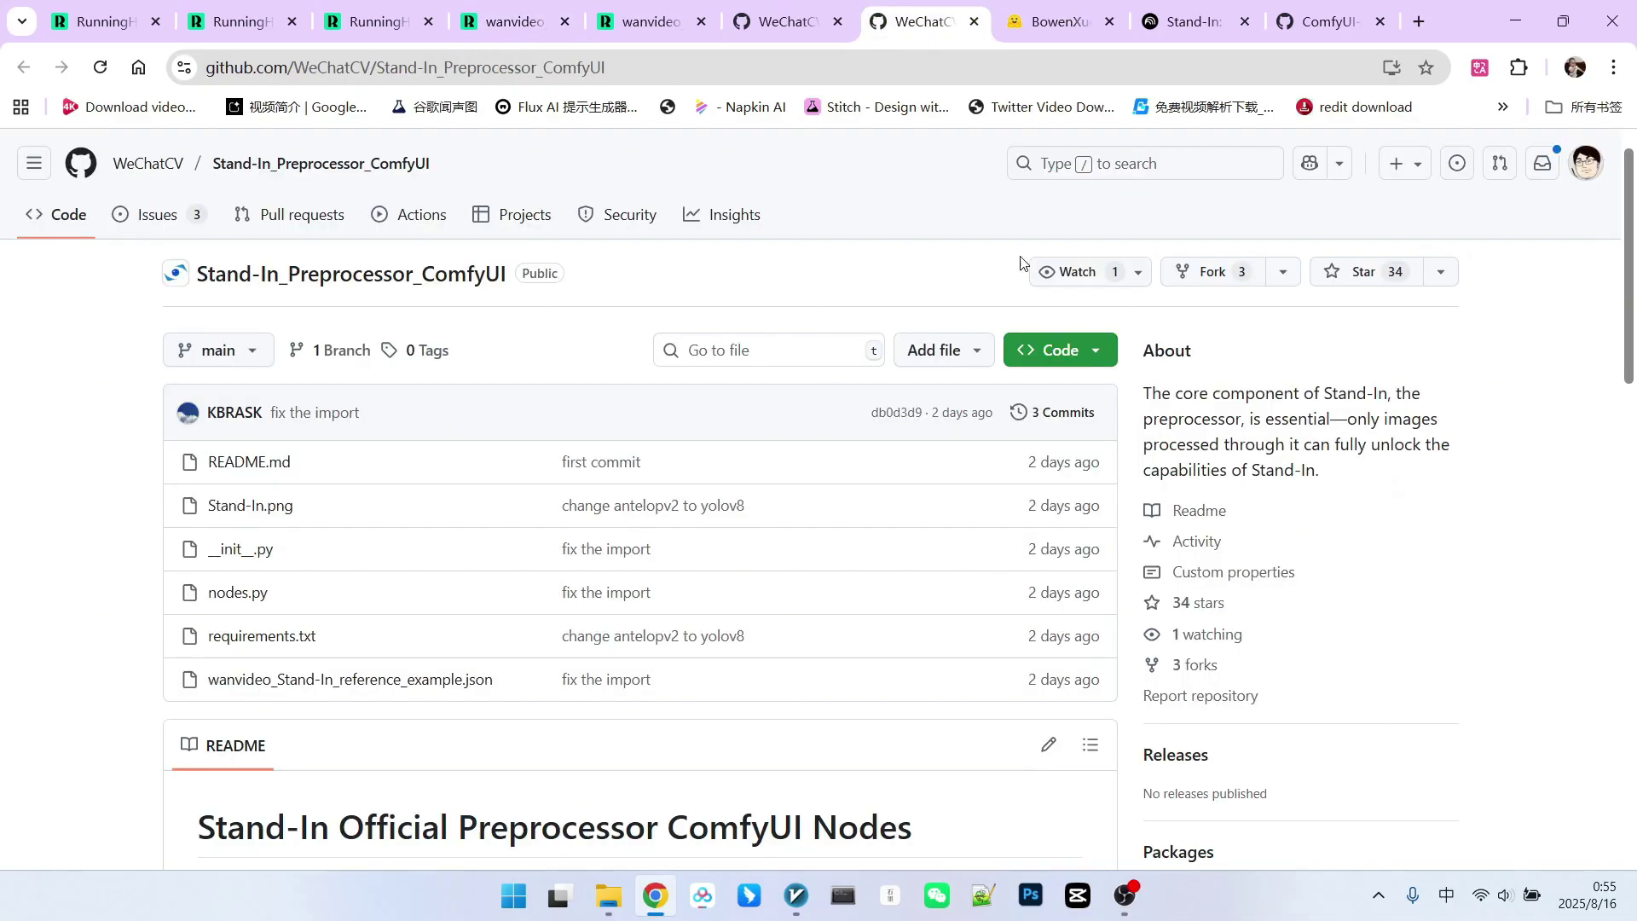
pyautogui.click(516, 21)
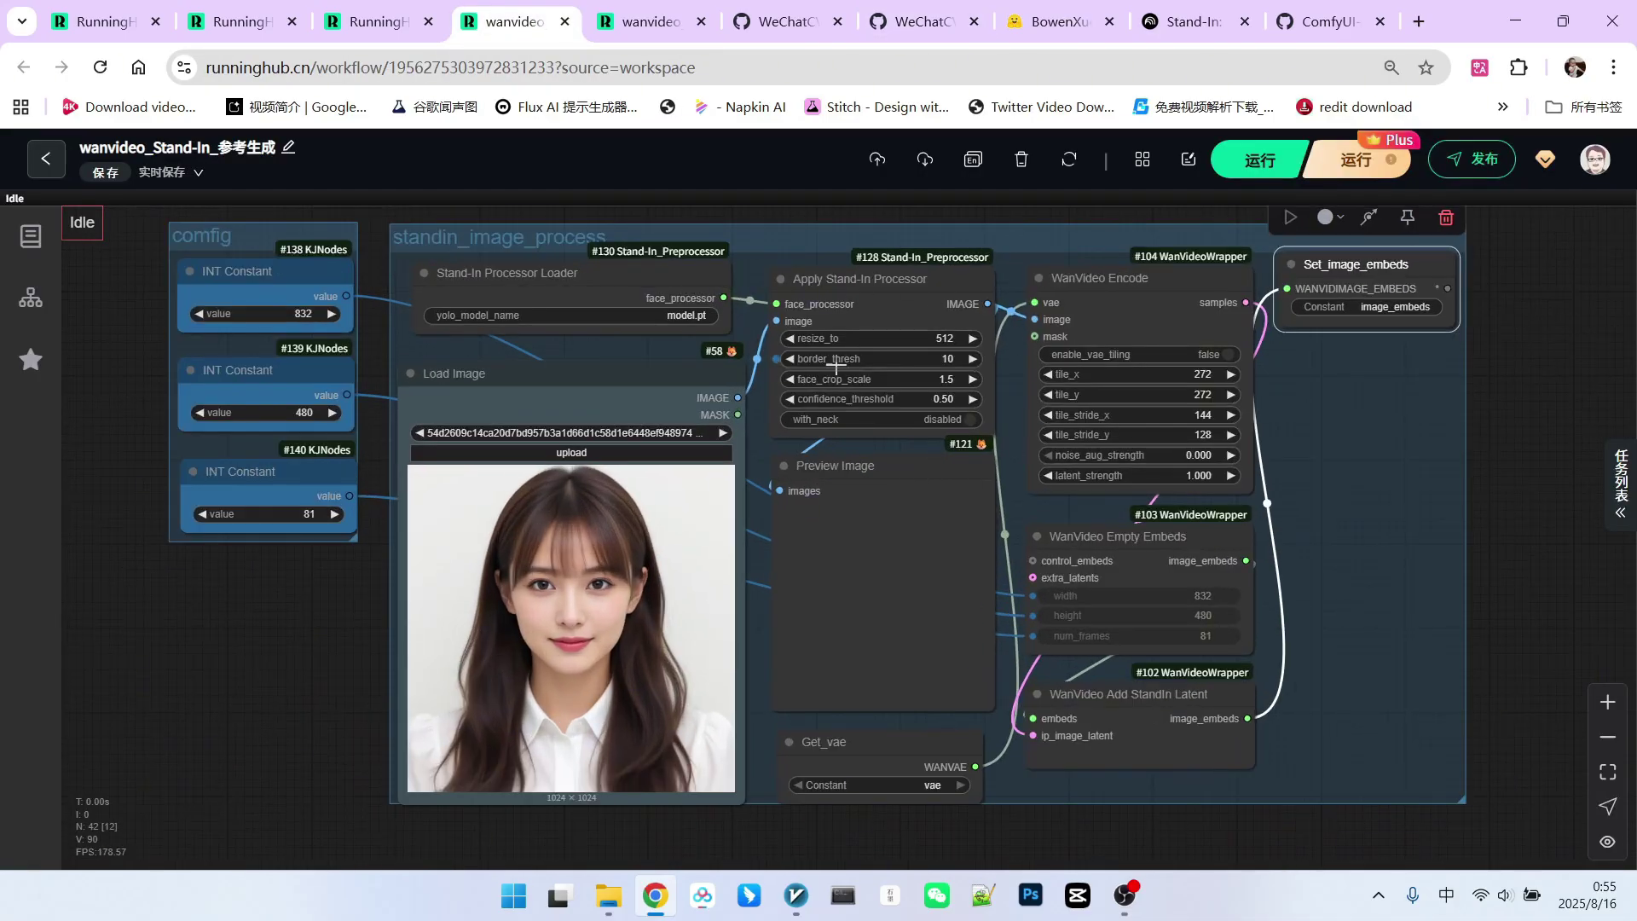
pyautogui.scroll(5, 609, 218)
pyautogui.moveTo(642, 291)
pyautogui.mouseDown()
pyautogui.moveTo(658, 307)
pyautogui.moveTo(632, 306)
pyautogui.moveTo(646, 302)
pyautogui.mouseUp()
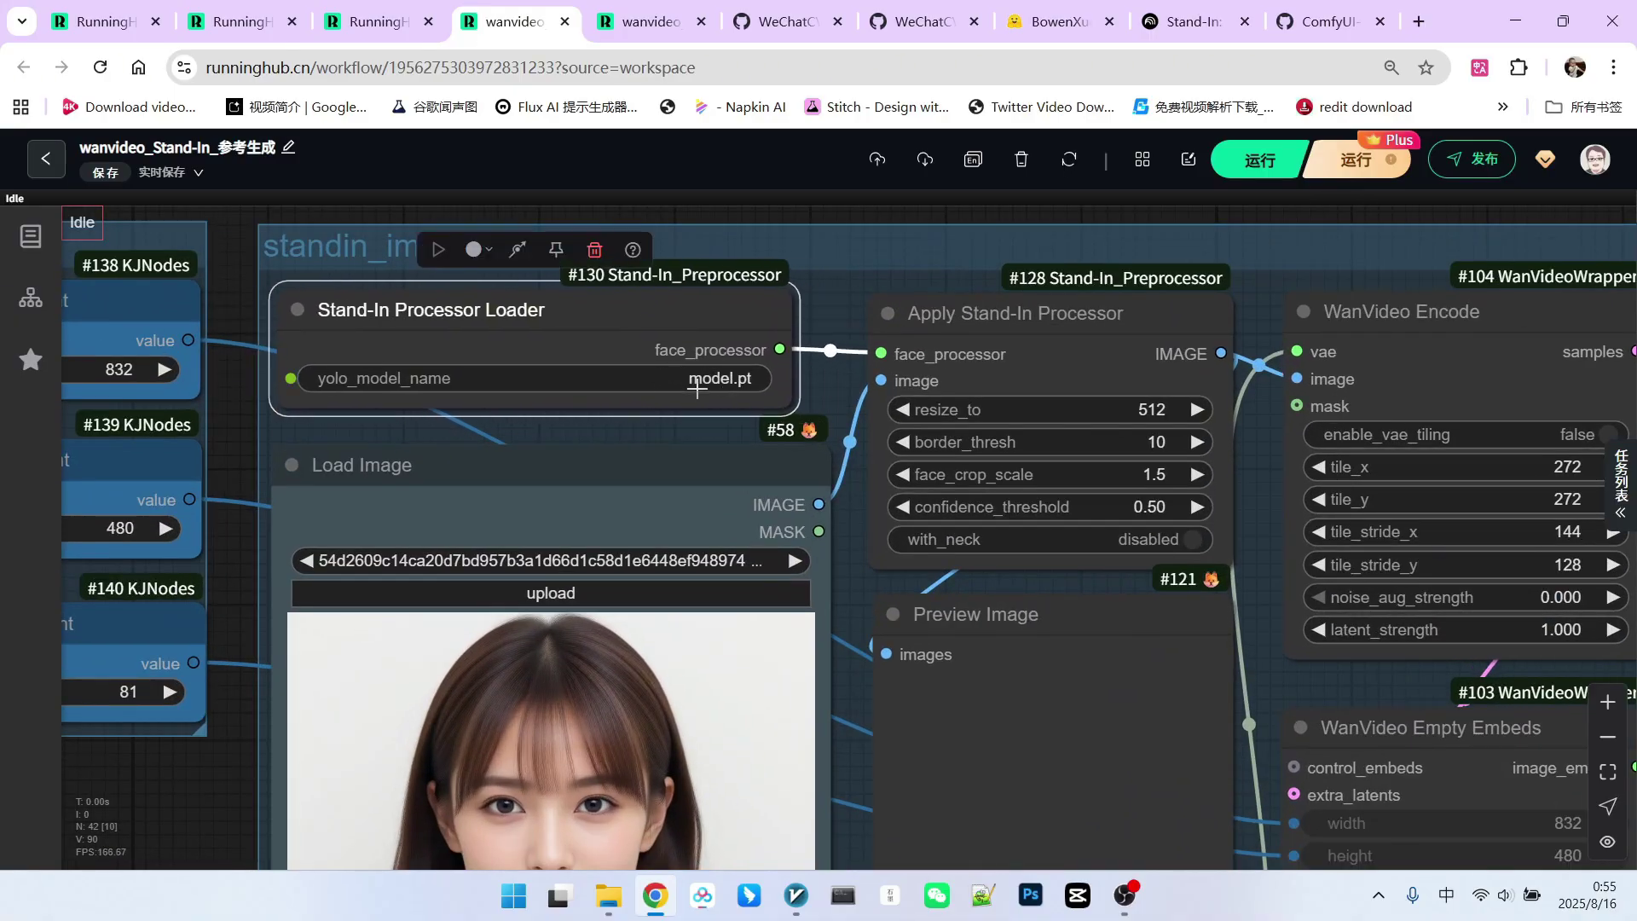
pyautogui.scroll(-3, 728, 397)
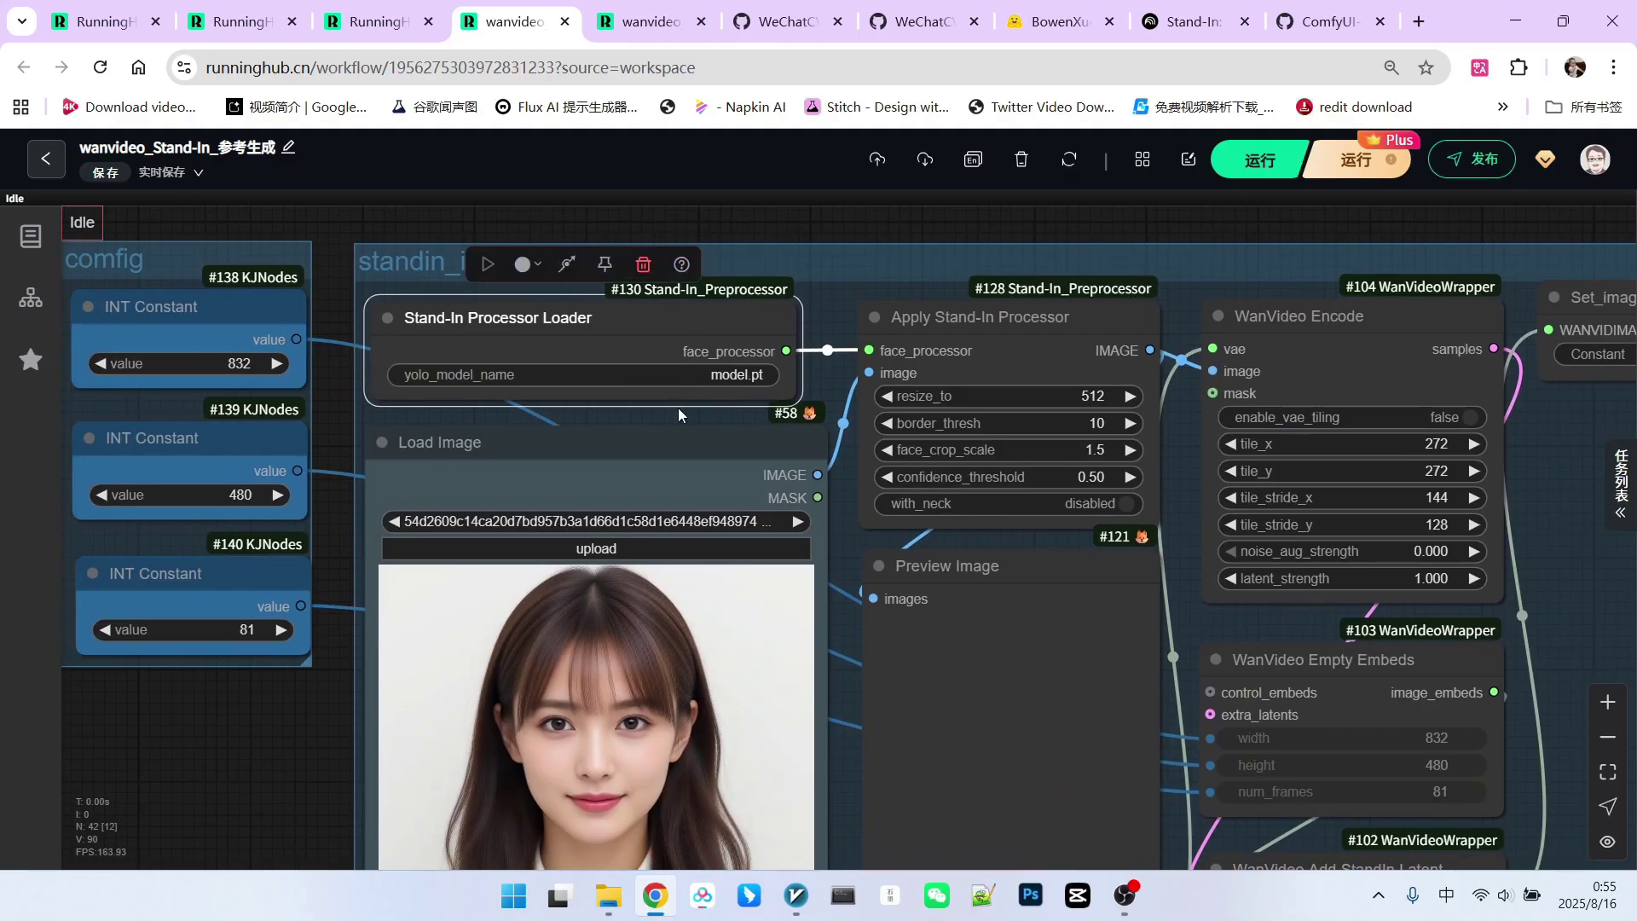
pyautogui.scroll(-2, 676, 412)
pyautogui.scroll(3, 675, 411)
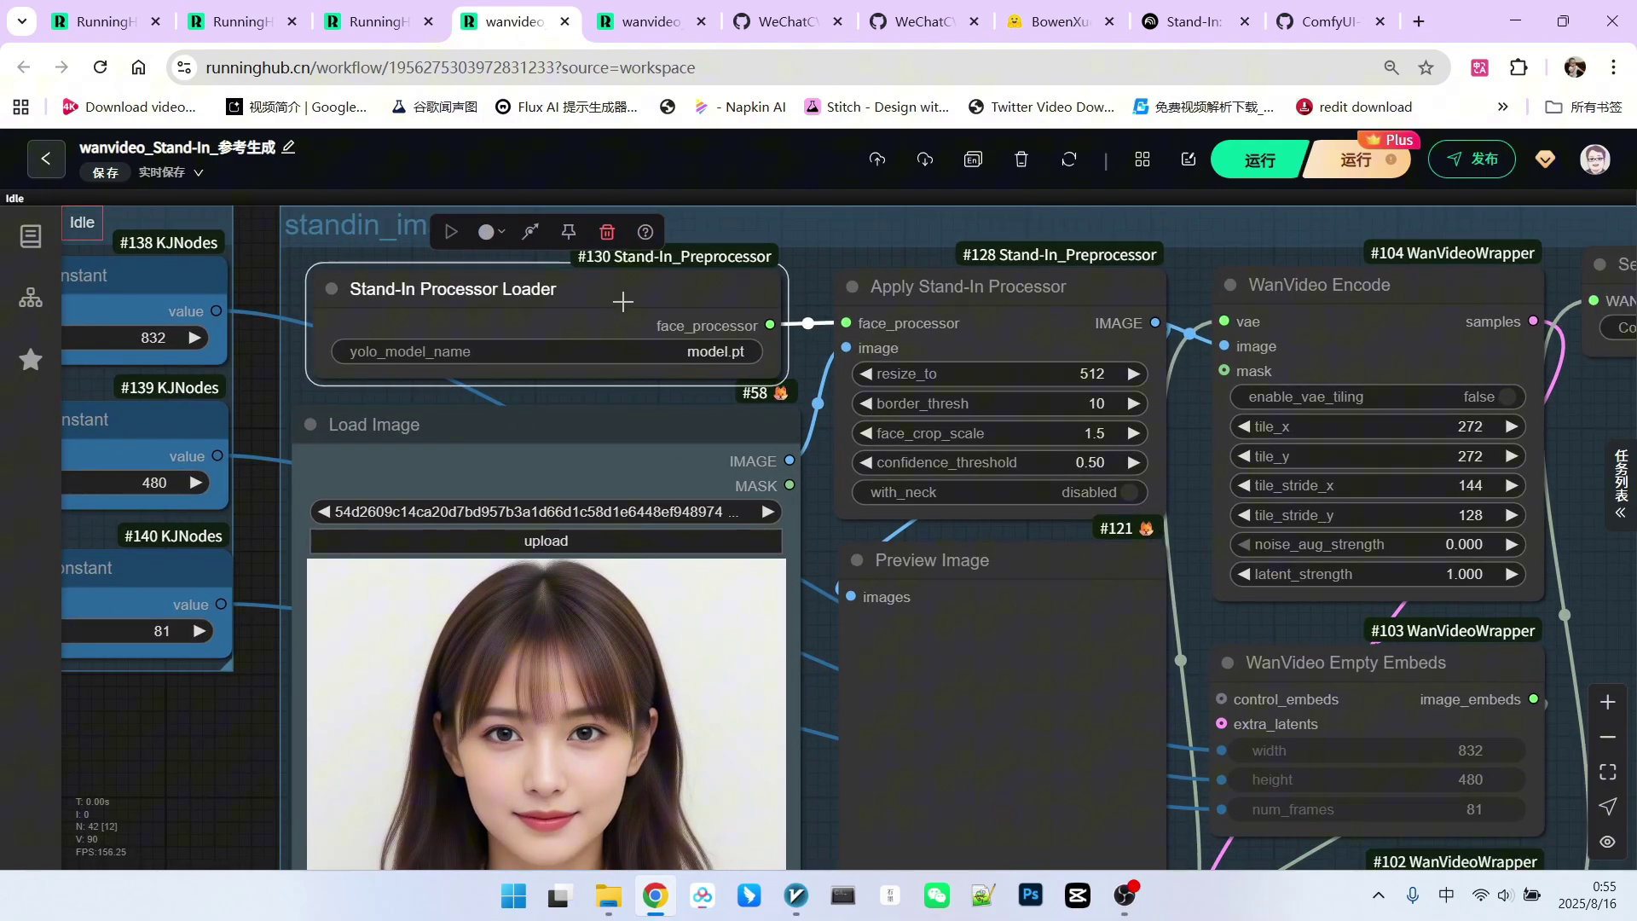
# Examine the Apply Stand-In Processor settings along with its Stand-In Processor Loader and Load Image inputs
pyautogui.moveTo(905, 303)
pyautogui.mouseDown()
pyautogui.moveTo(975, 303)
pyautogui.moveTo(913, 297)
pyautogui.mouseUp()
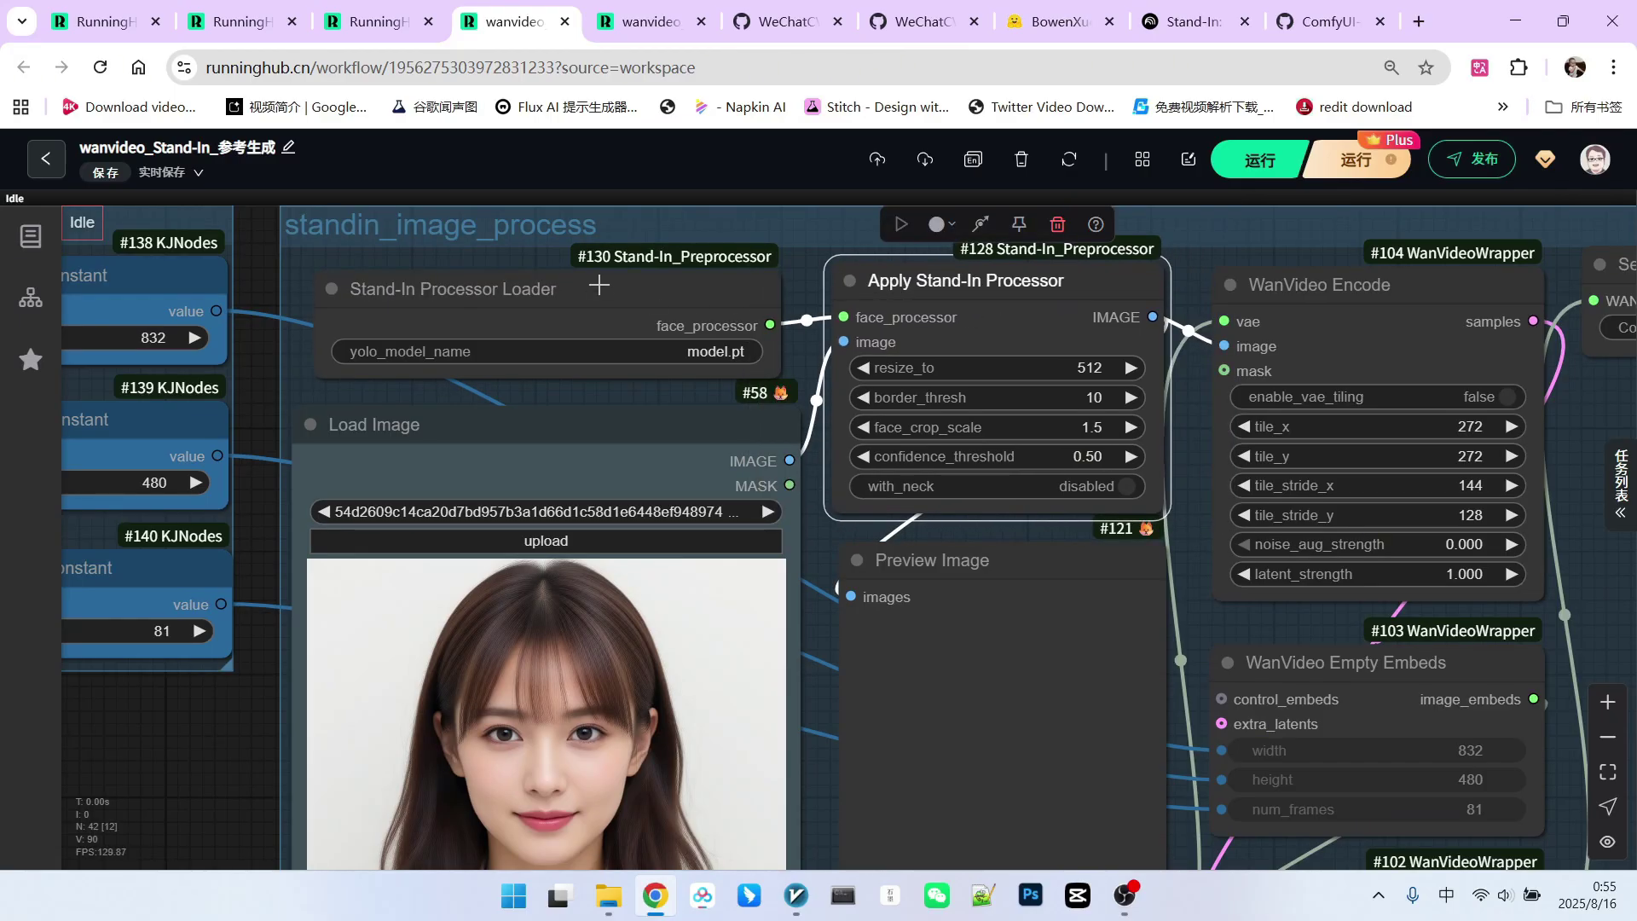
pyautogui.moveTo(600, 285); pyautogui.dragTo(612, 285)
pyautogui.moveTo(660, 440)
pyautogui.mouseDown()
pyautogui.moveTo(674, 436)
pyautogui.moveTo(646, 431)
pyautogui.mouseUp()
pyautogui.scroll(3, 1019, 320)
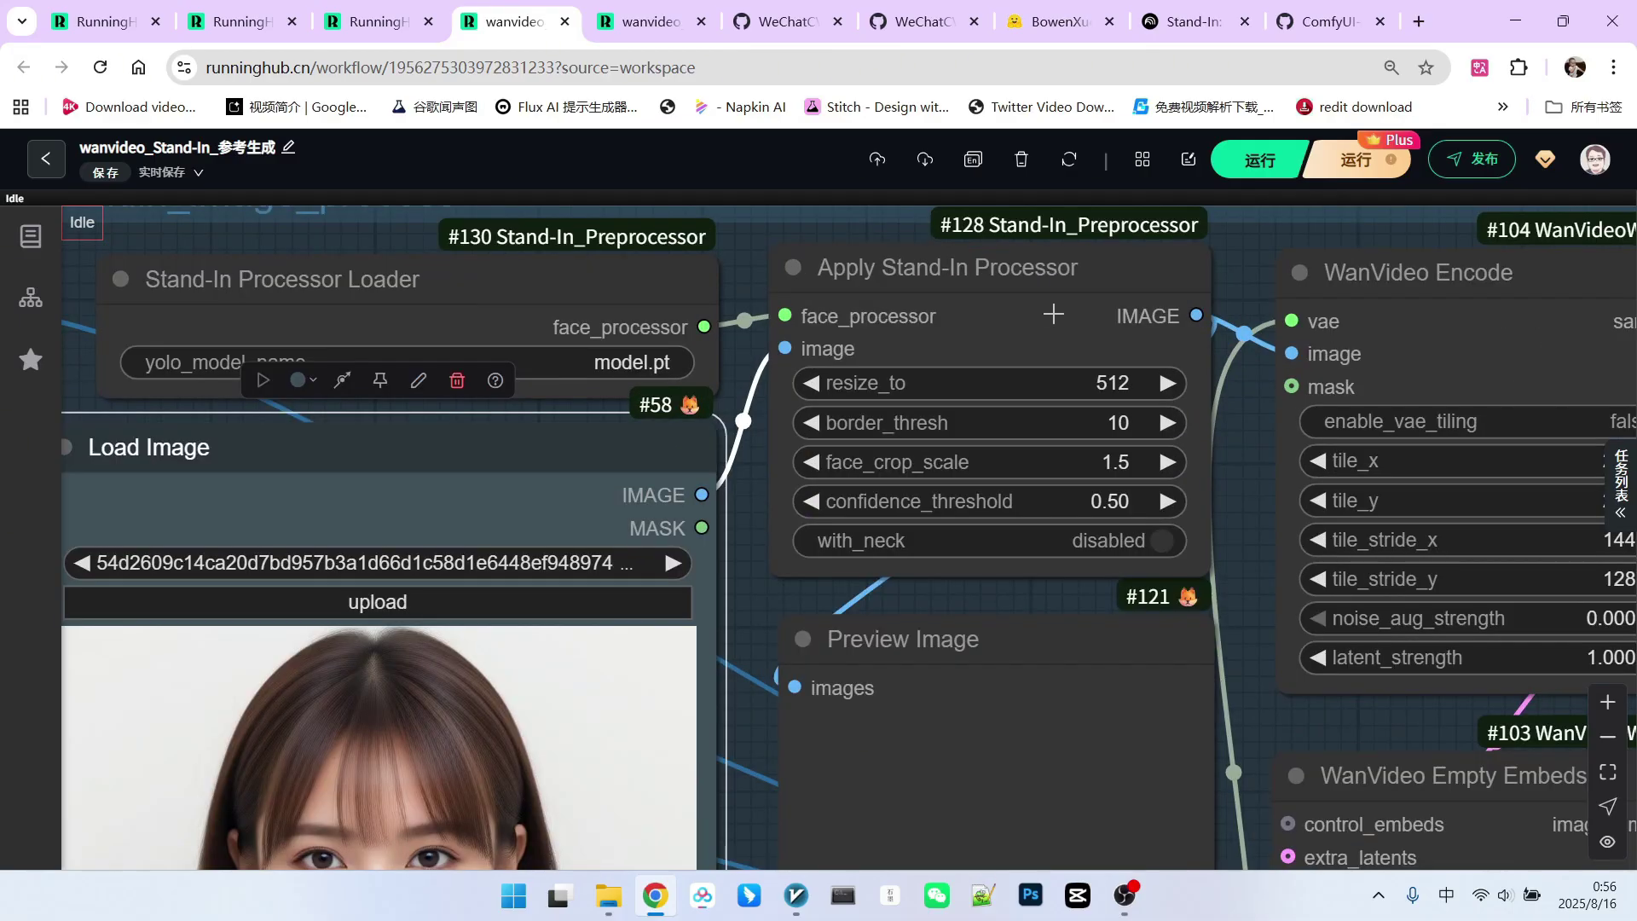
pyautogui.scroll(2, 1043, 349)
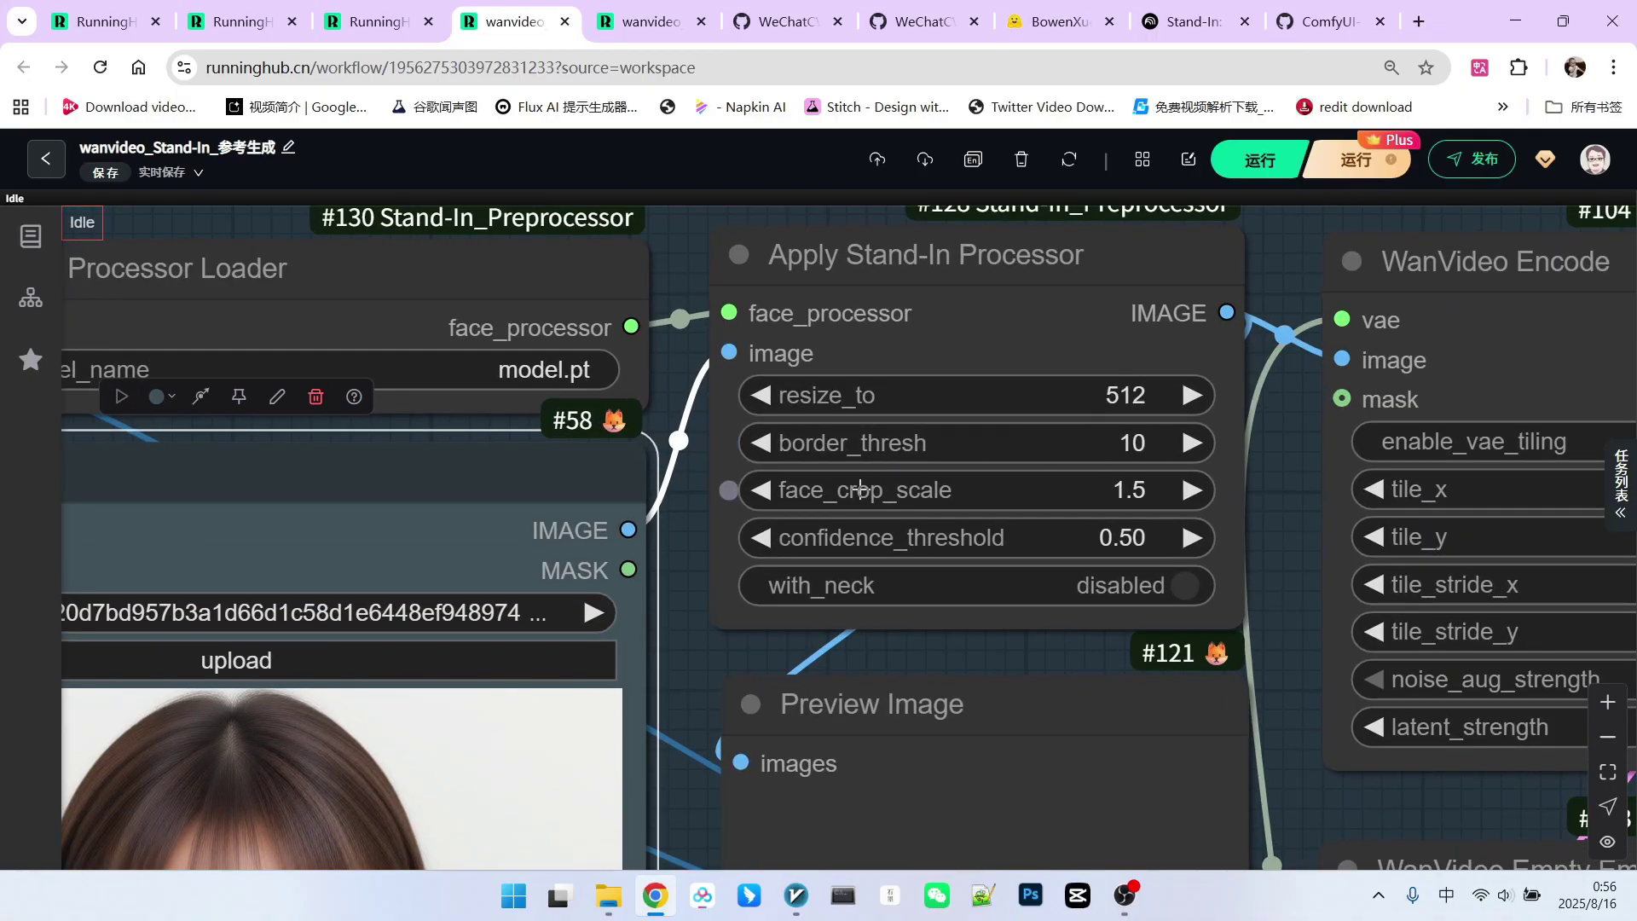
pyautogui.scroll(-3, 1050, 480)
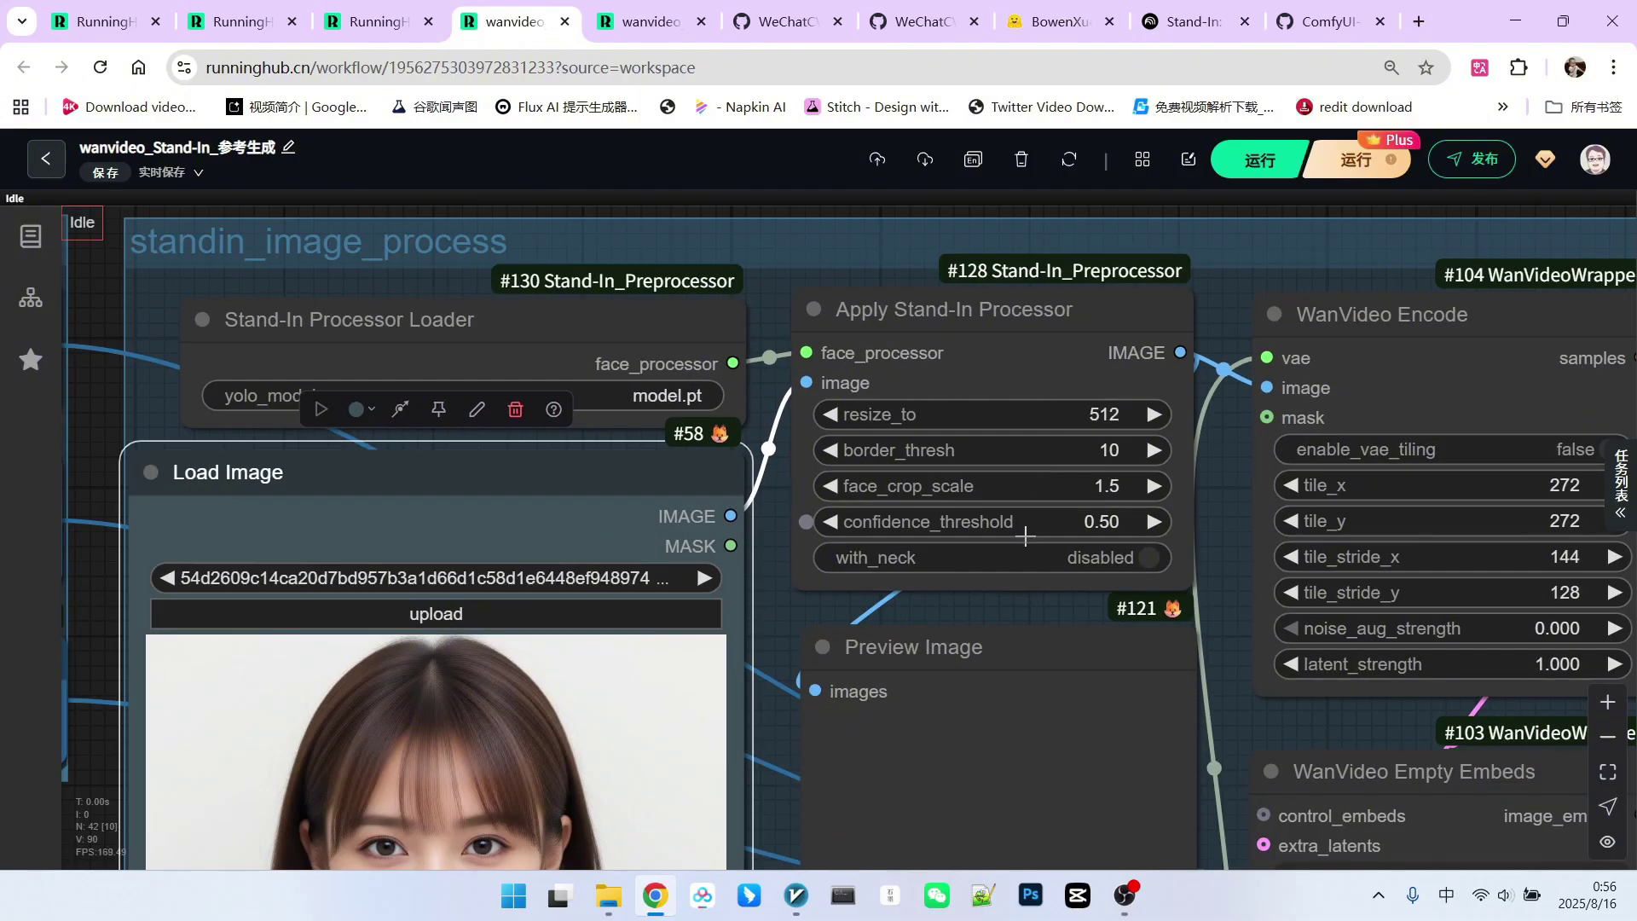
pyautogui.moveTo(1021, 604); pyautogui.dragTo(1003, 399)
pyautogui.scroll(-2, 1002, 400)
pyautogui.scroll(3, 990, 375)
pyautogui.scroll(-6, 958, 406)
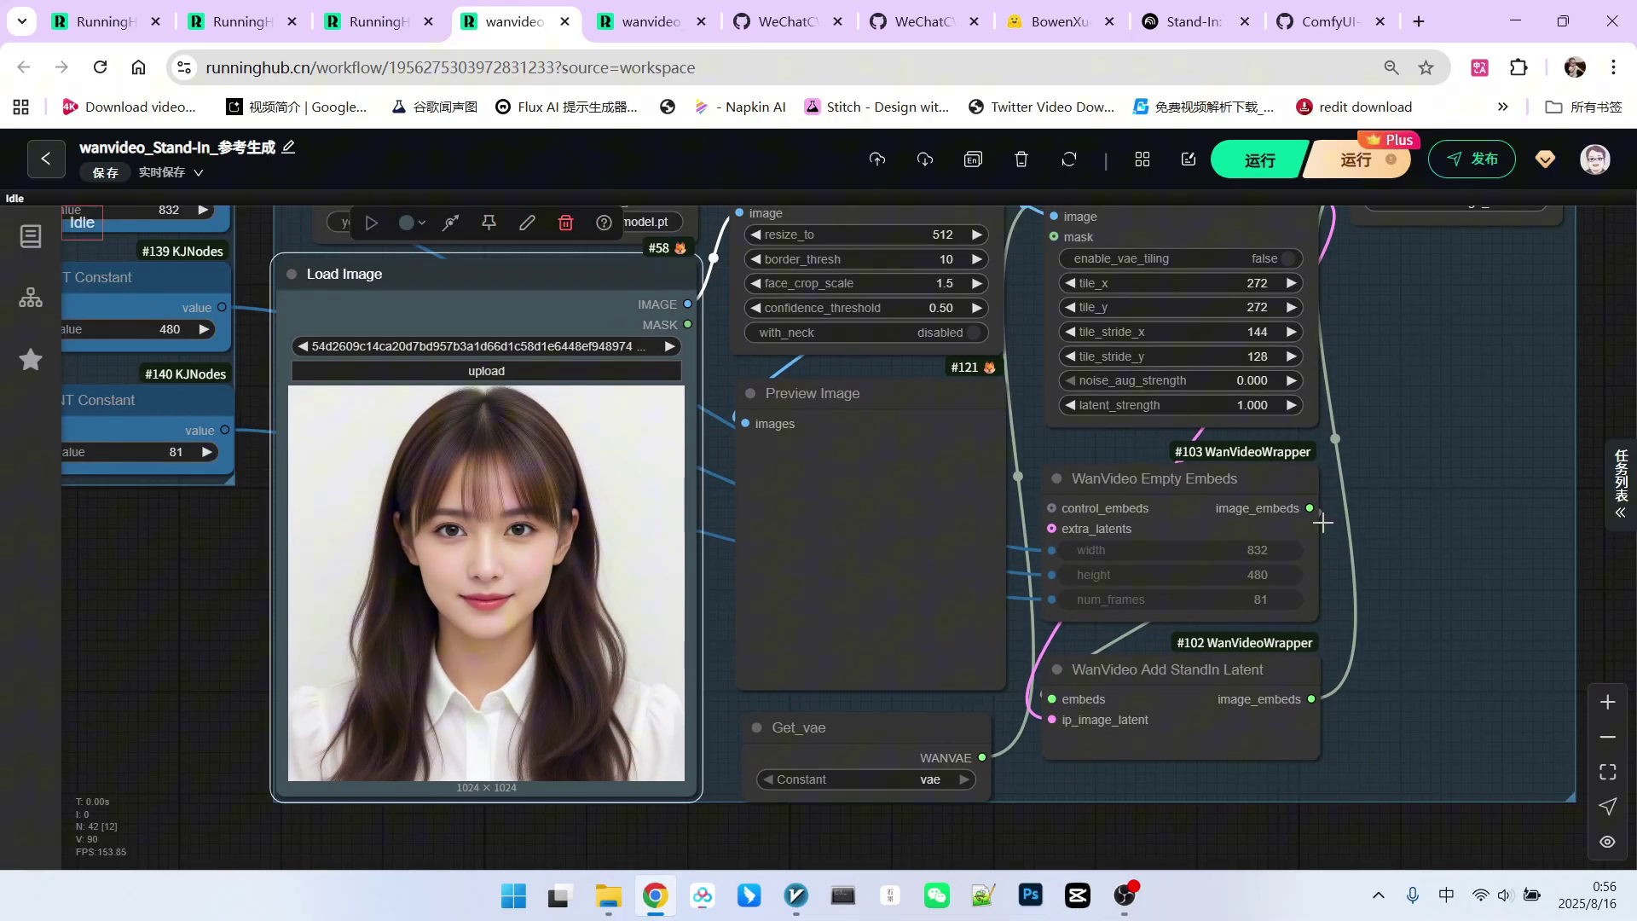
# Trace the inputs of the WanVideo Encode node, including the Get_vae node that supplies its VAE
pyautogui.moveTo(1385, 380); pyautogui.dragTo(1345, 478)
pyautogui.click(1120, 290)
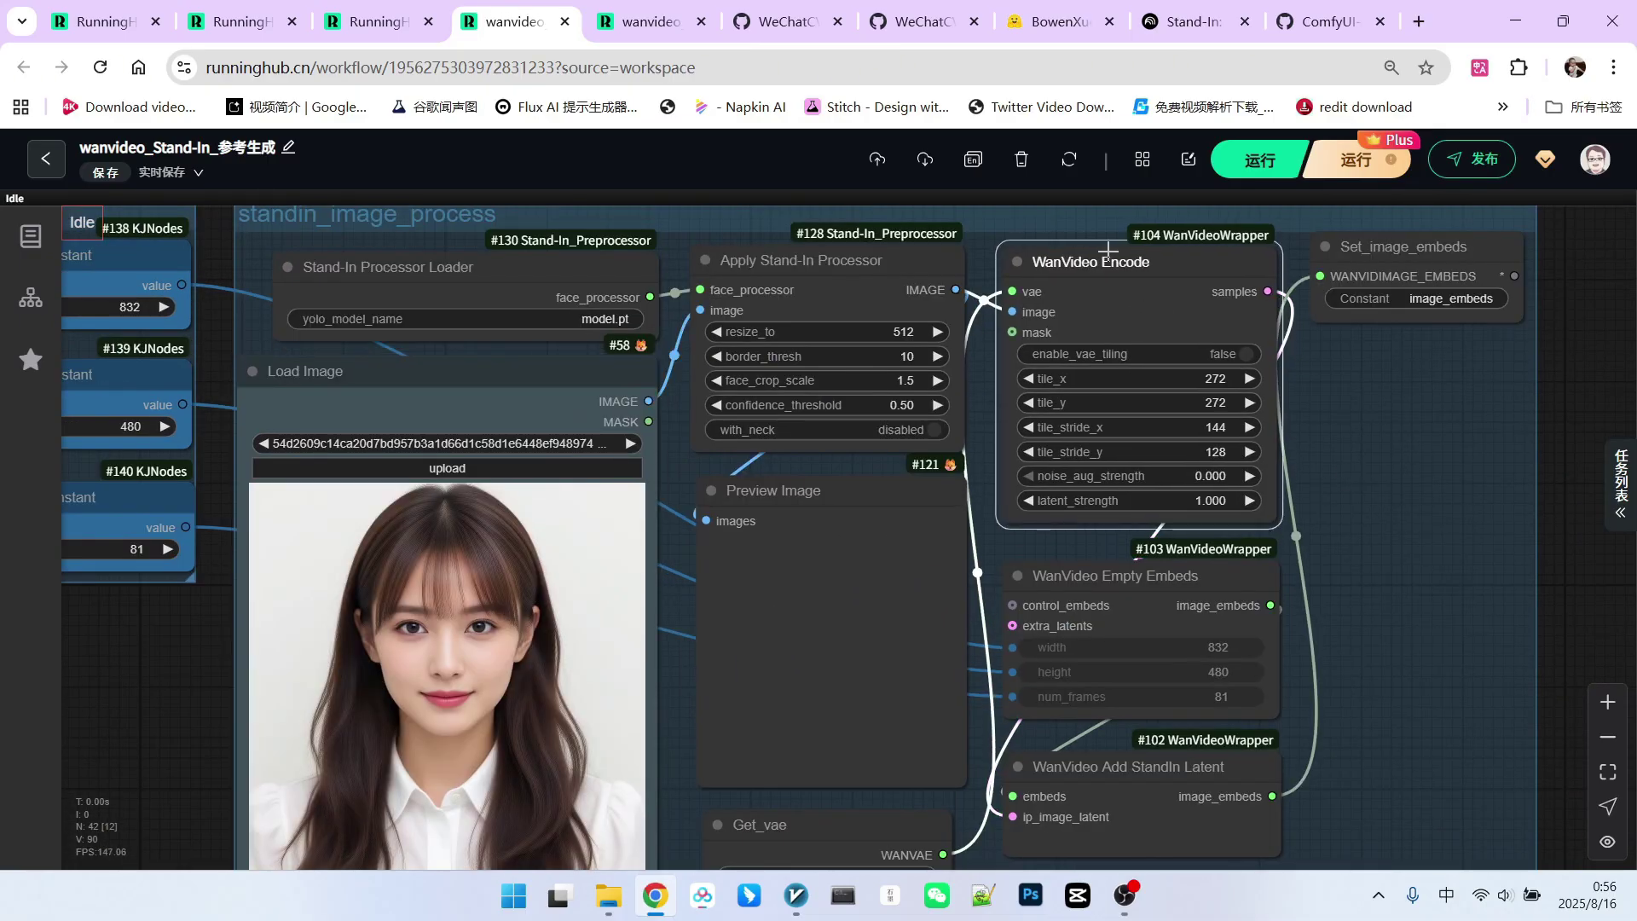
pyautogui.click(1366, 406)
pyautogui.scroll(-2, 1384, 406)
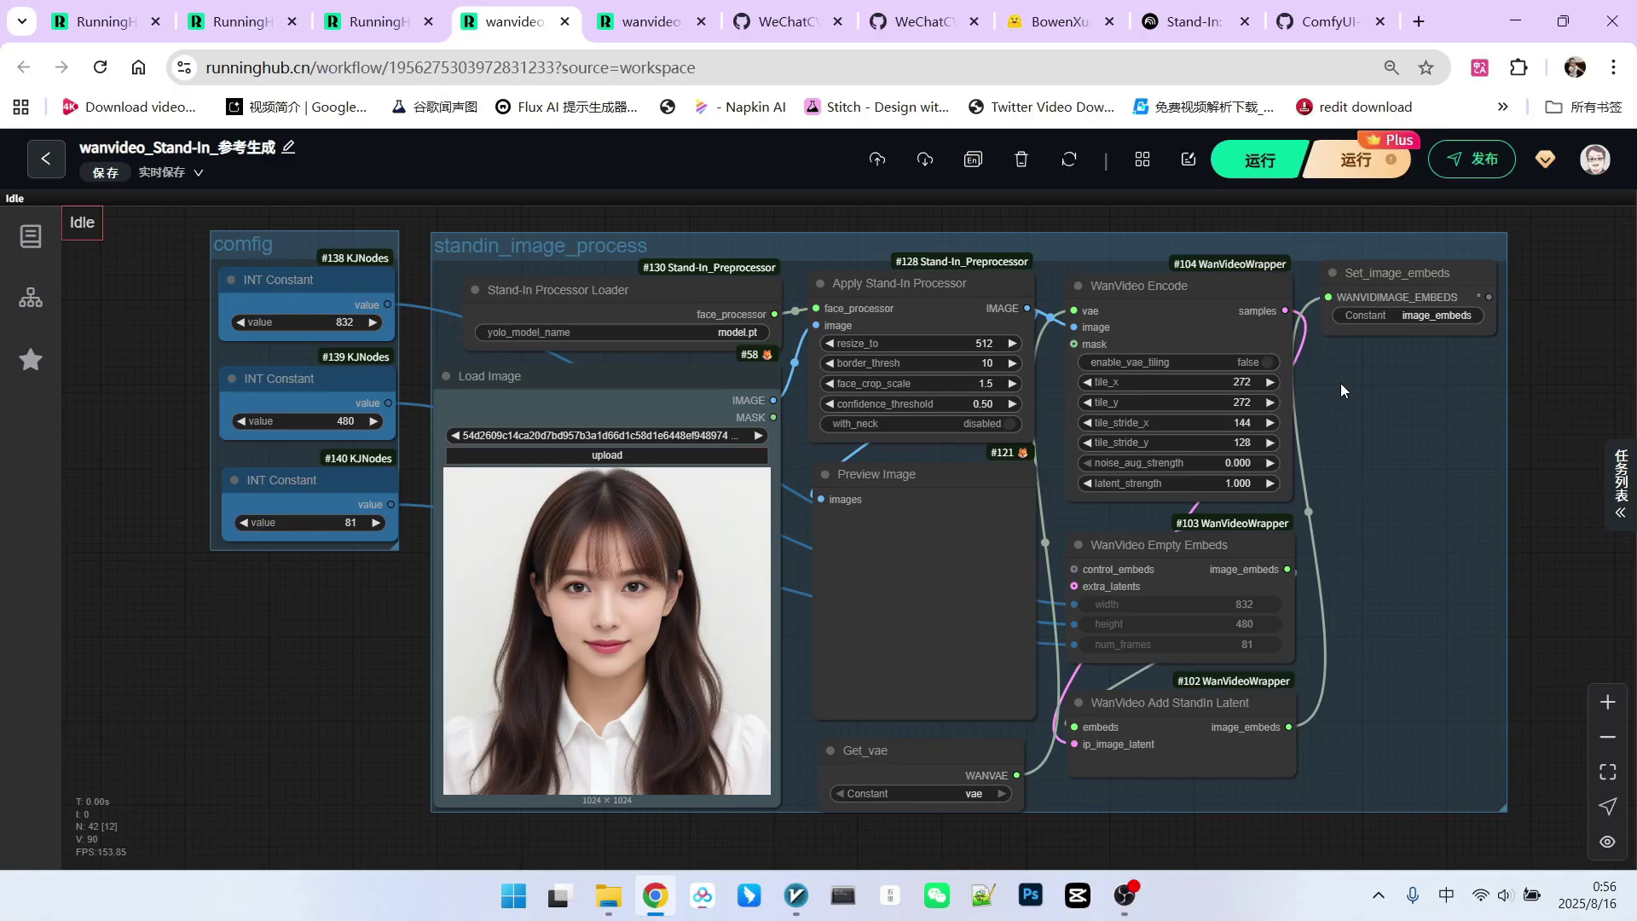
pyautogui.scroll(3, 1349, 505)
pyautogui.moveTo(793, 732); pyautogui.dragTo(798, 719)
pyautogui.scroll(-2, 827, 705)
pyautogui.scroll(2, 830, 701)
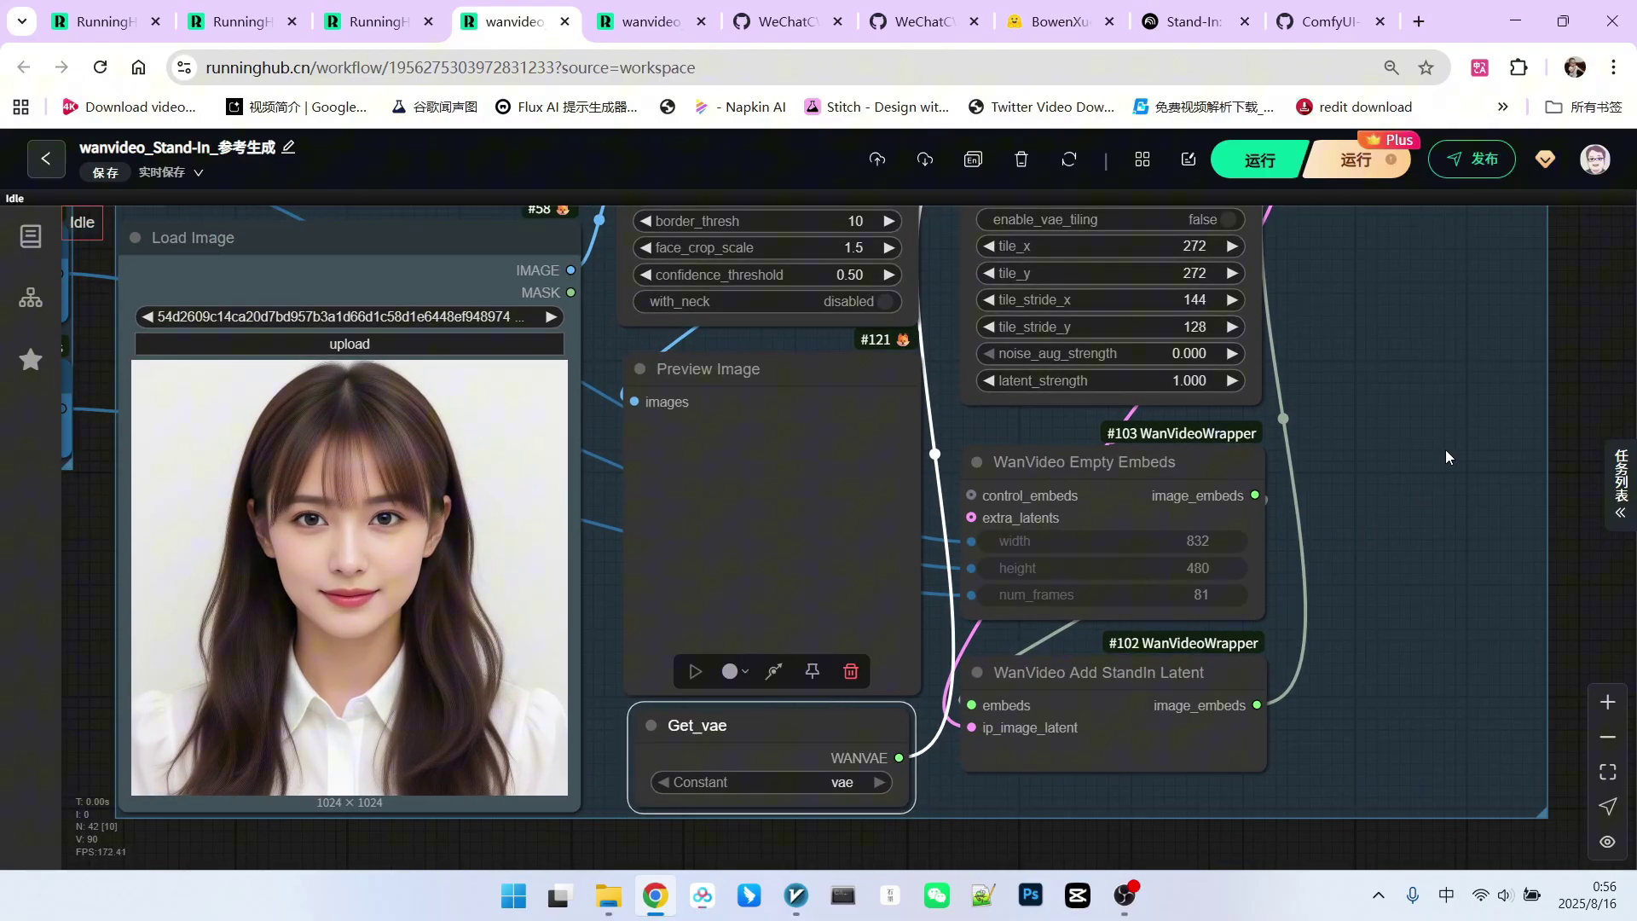
# Examine the WanVideo Encode tiling and strength settings and the size inputs of WanVideo Empty Embeds
pyautogui.moveTo(1409, 378); pyautogui.dragTo(1384, 538)
pyautogui.scroll(3, 1192, 402)
pyautogui.moveTo(1004, 241); pyautogui.dragTo(1038, 282)
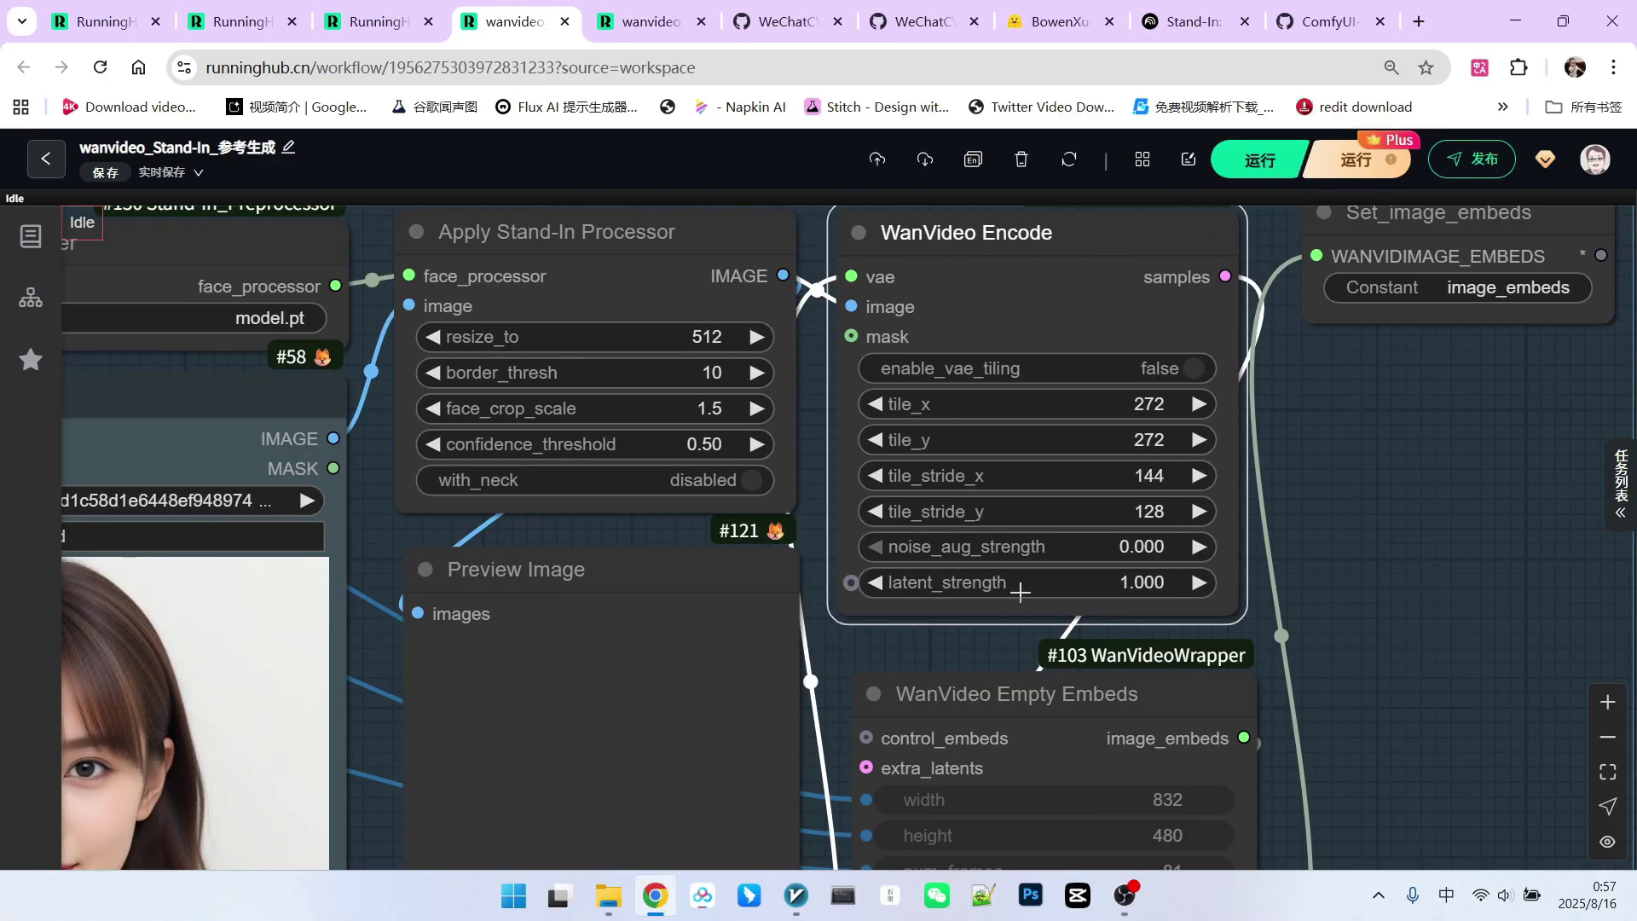
pyautogui.scroll(-3, 1109, 379)
pyautogui.moveTo(1292, 647); pyautogui.dragTo(1316, 504)
pyautogui.moveTo(1152, 473); pyautogui.dragTo(1155, 443)
pyautogui.scroll(2, 1234, 524)
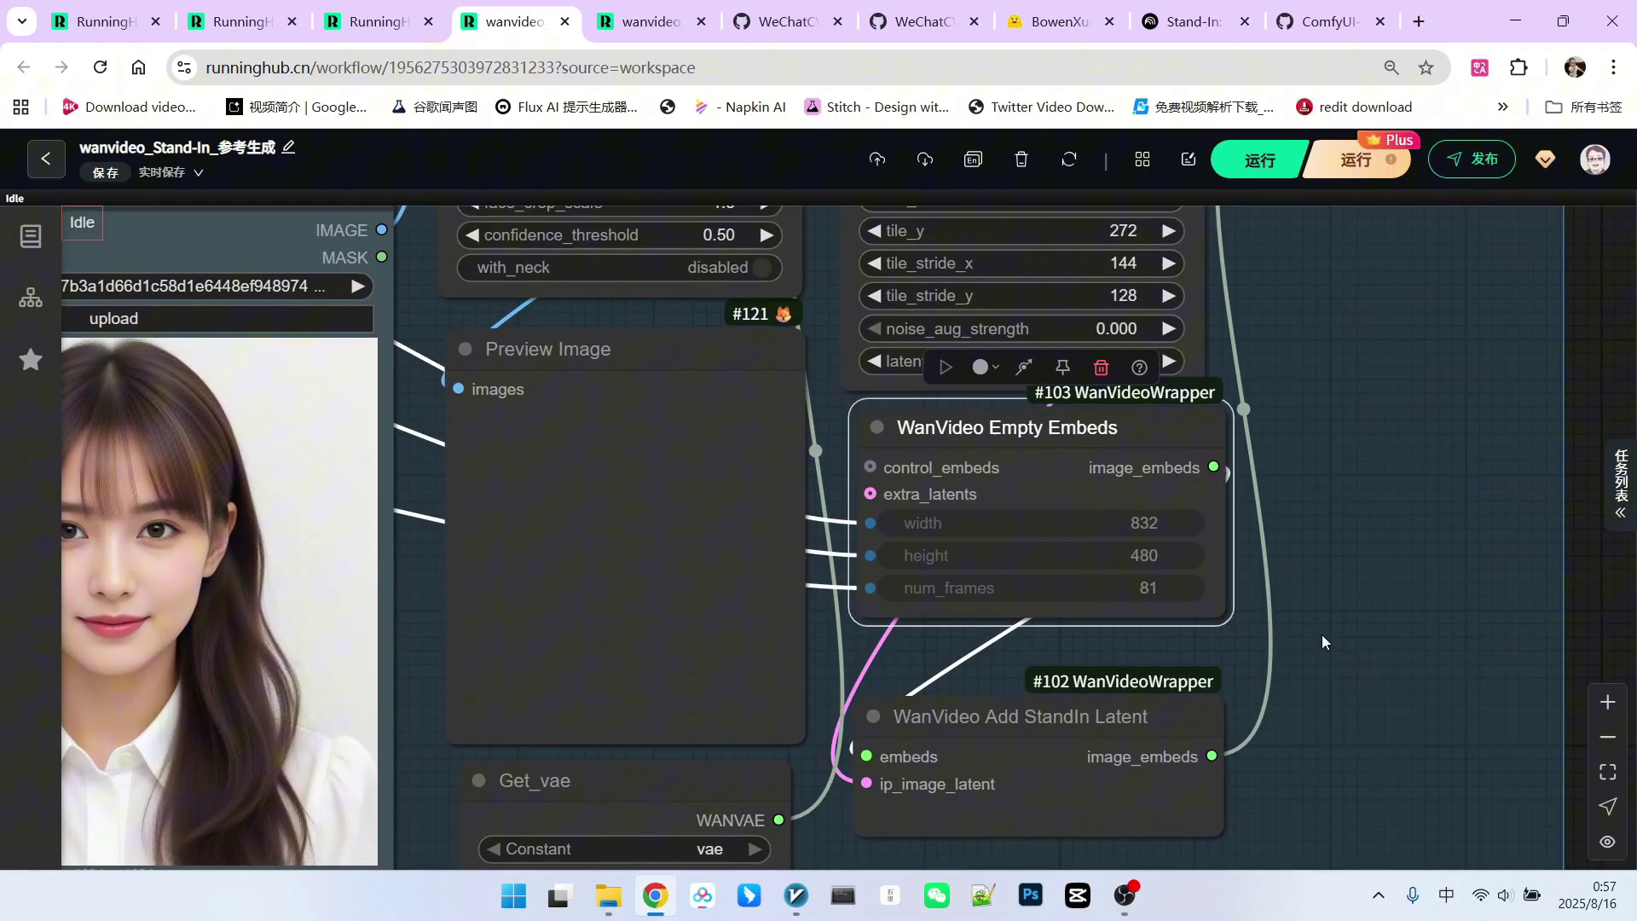
# Examine the embeds and ip_image_latent inputs of the WanVideo Add StandIn Latent node
pyautogui.moveTo(1345, 650); pyautogui.dragTo(1352, 545)
pyautogui.moveTo(1165, 622)
pyautogui.mouseDown()
pyautogui.moveTo(1272, 616)
pyautogui.moveTo(1177, 602)
pyautogui.mouseUp()
pyautogui.scroll(3, 1170, 589)
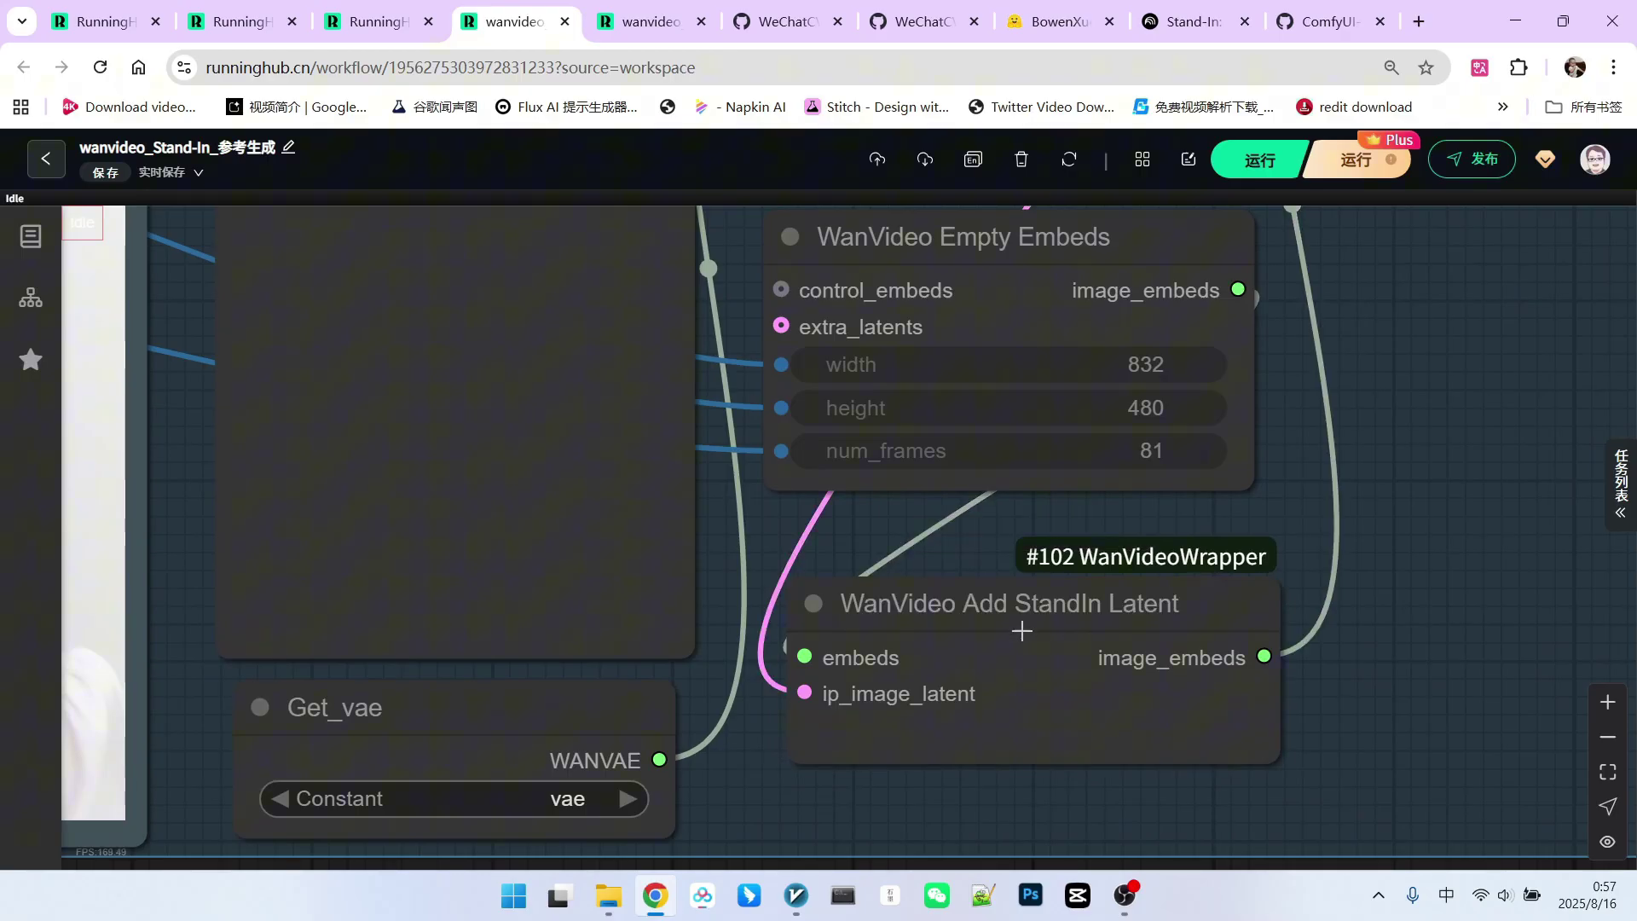
pyautogui.moveTo(998, 614); pyautogui.dragTo(962, 587)
pyautogui.scroll(3, 875, 678)
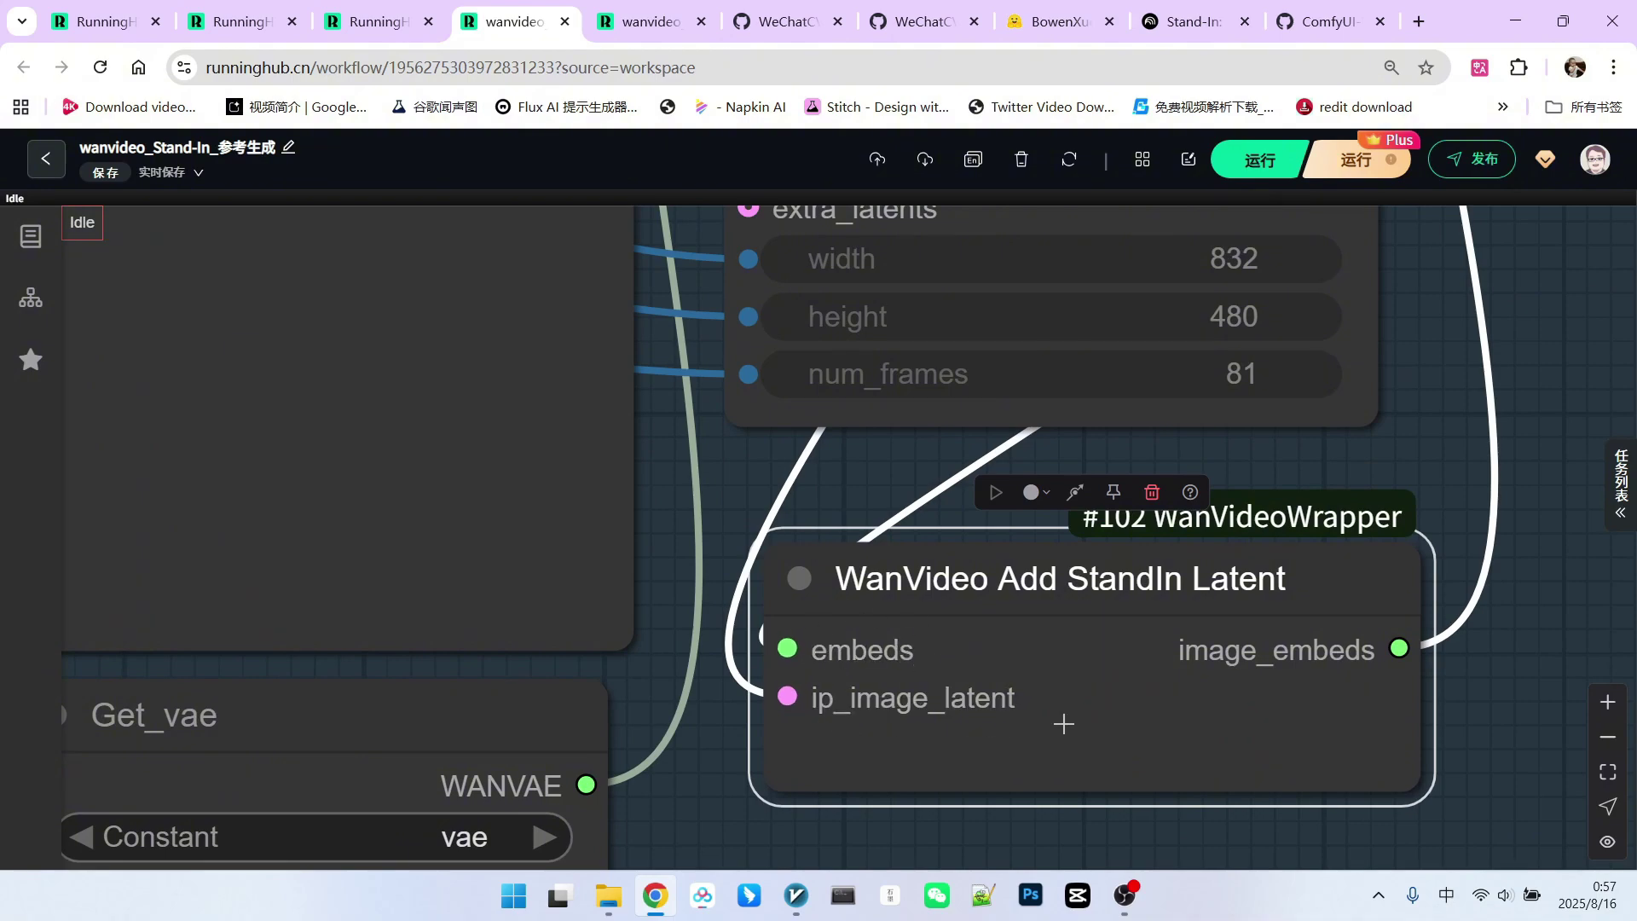
pyautogui.scroll(-5, 979, 723)
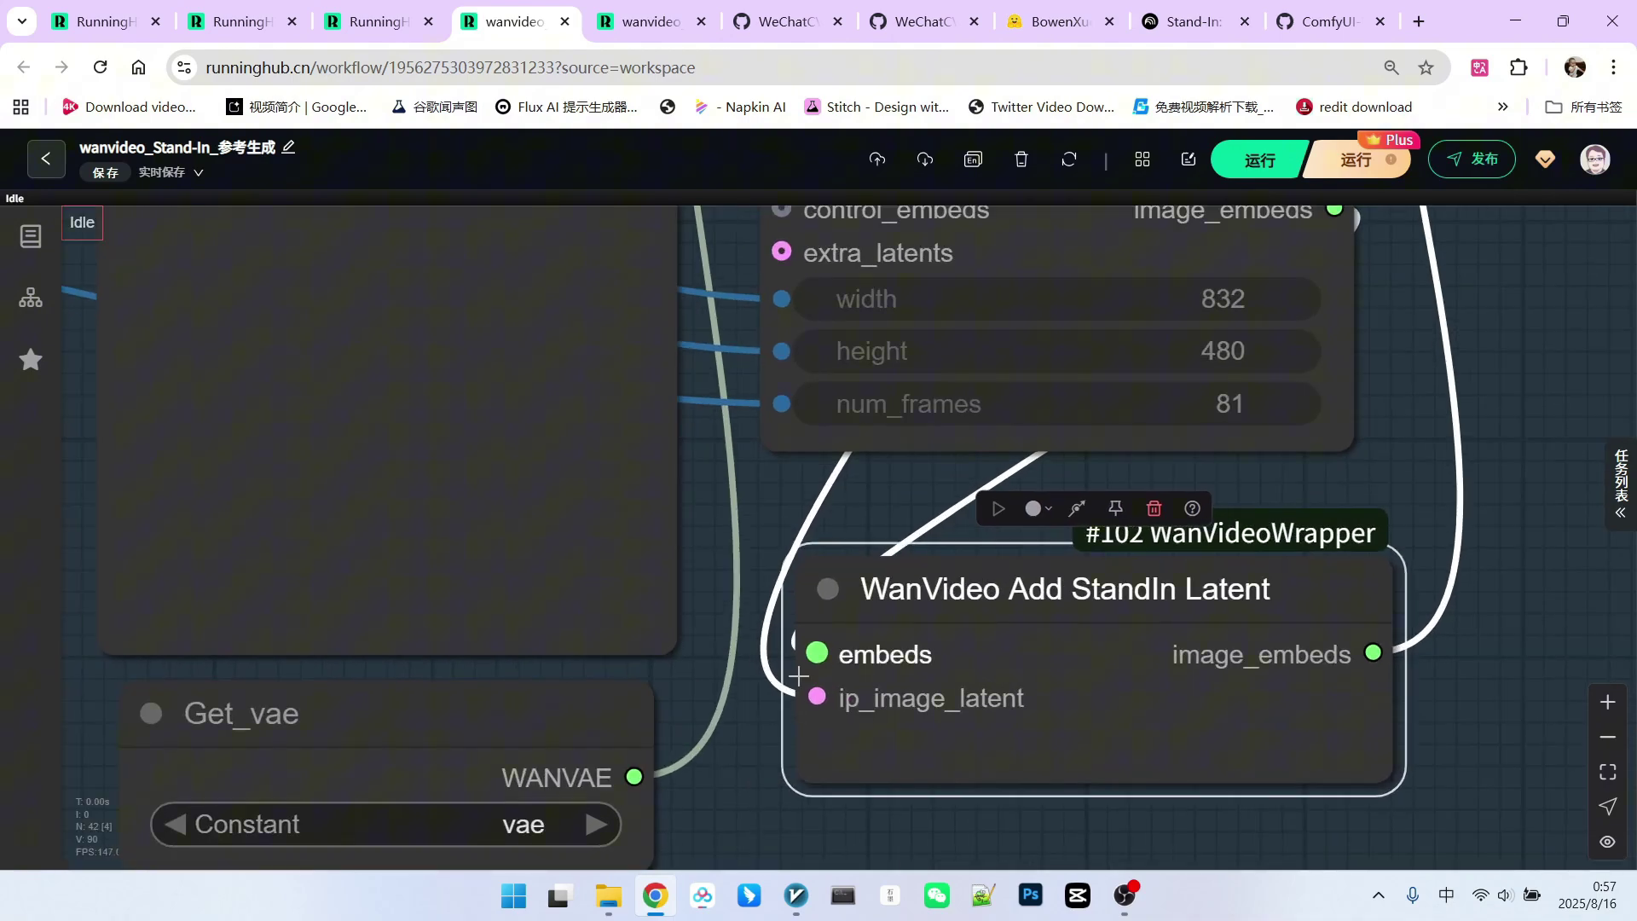
# Separate the WanVideo Add StandIn Latent node from WanVideo Empty Embeds to trace their links, and move it back below
pyautogui.scroll(3, 1107, 641)
pyautogui.scroll(-2, 993, 678)
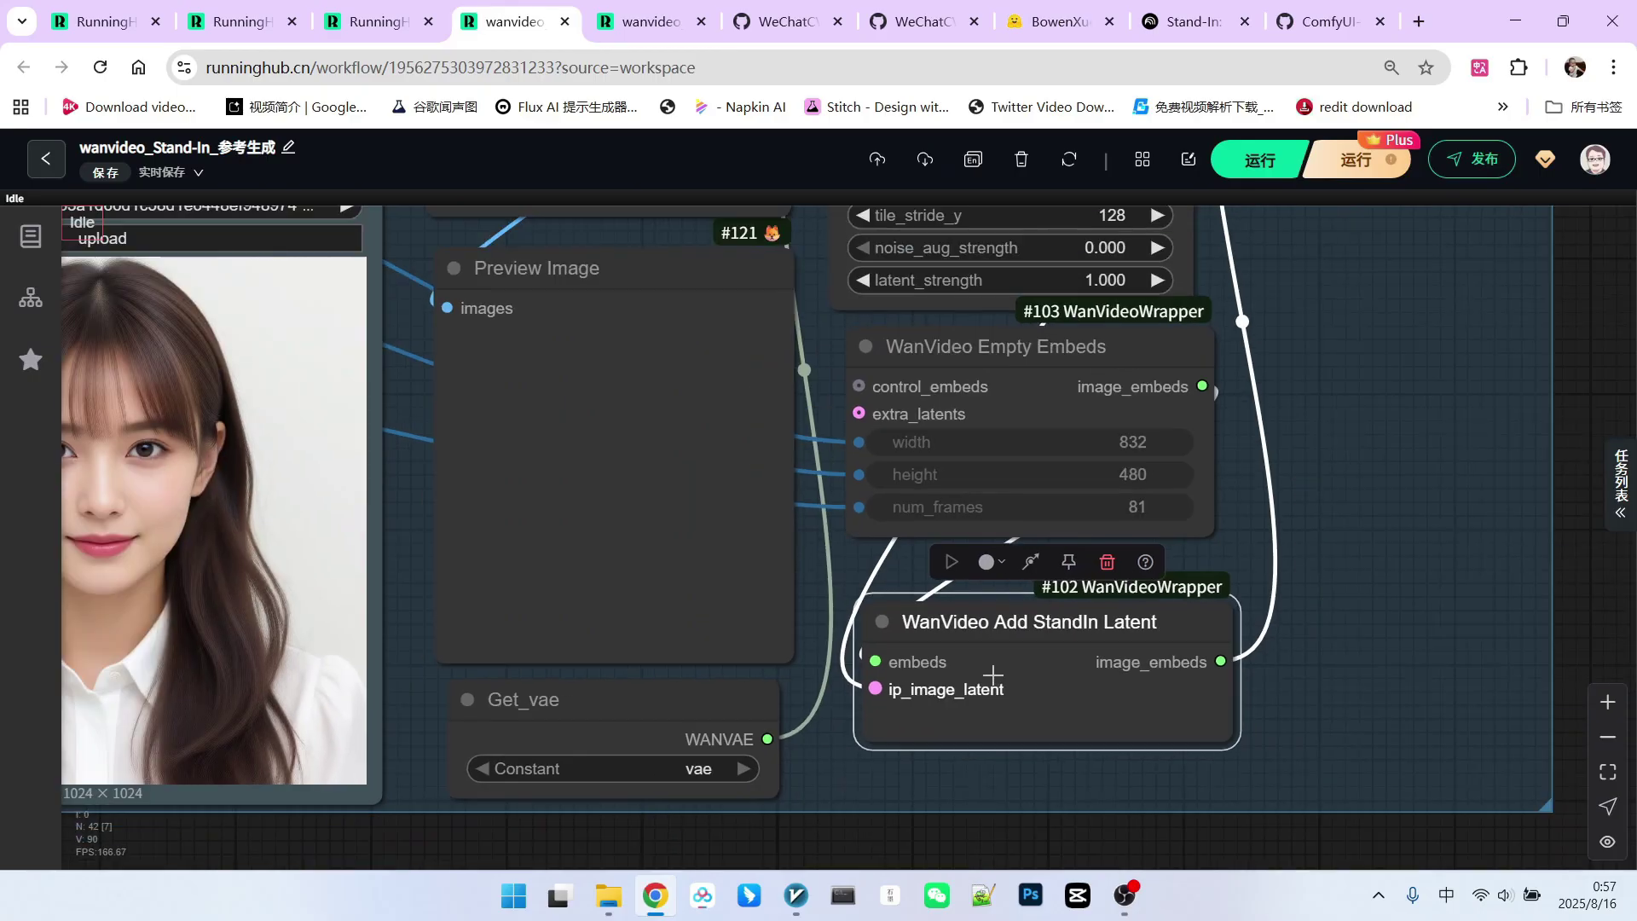
pyautogui.moveTo(959, 625); pyautogui.dragTo(1411, 408)
pyautogui.moveTo(1024, 336); pyautogui.dragTo(1038, 332)
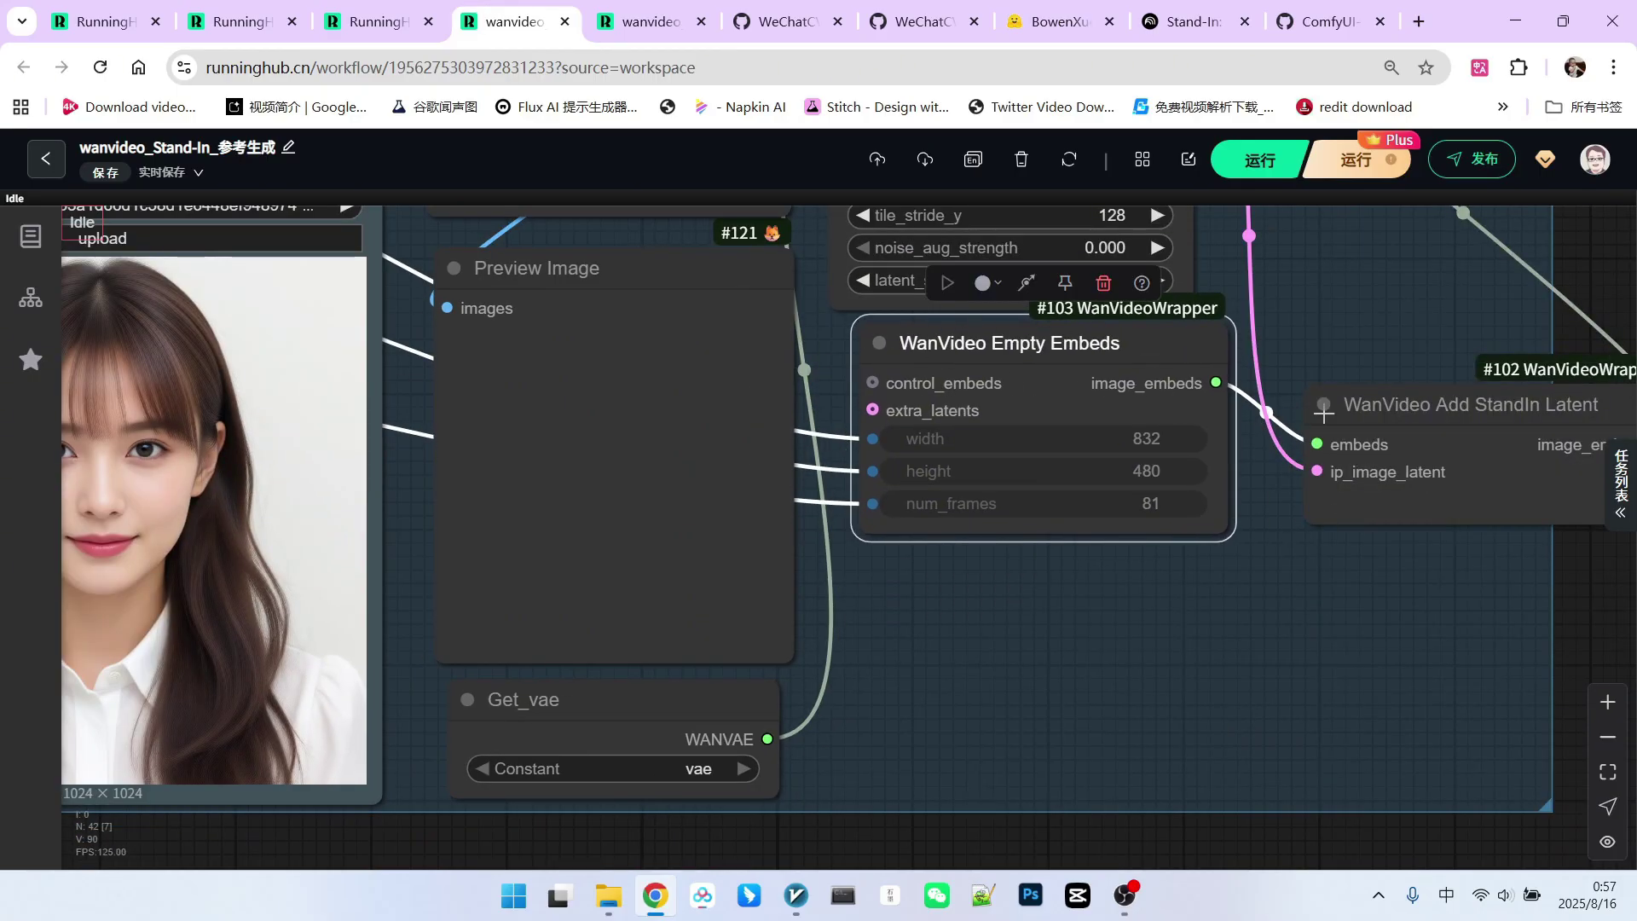
pyautogui.moveTo(1408, 404); pyautogui.dragTo(995, 587)
pyautogui.scroll(-2, 1018, 637)
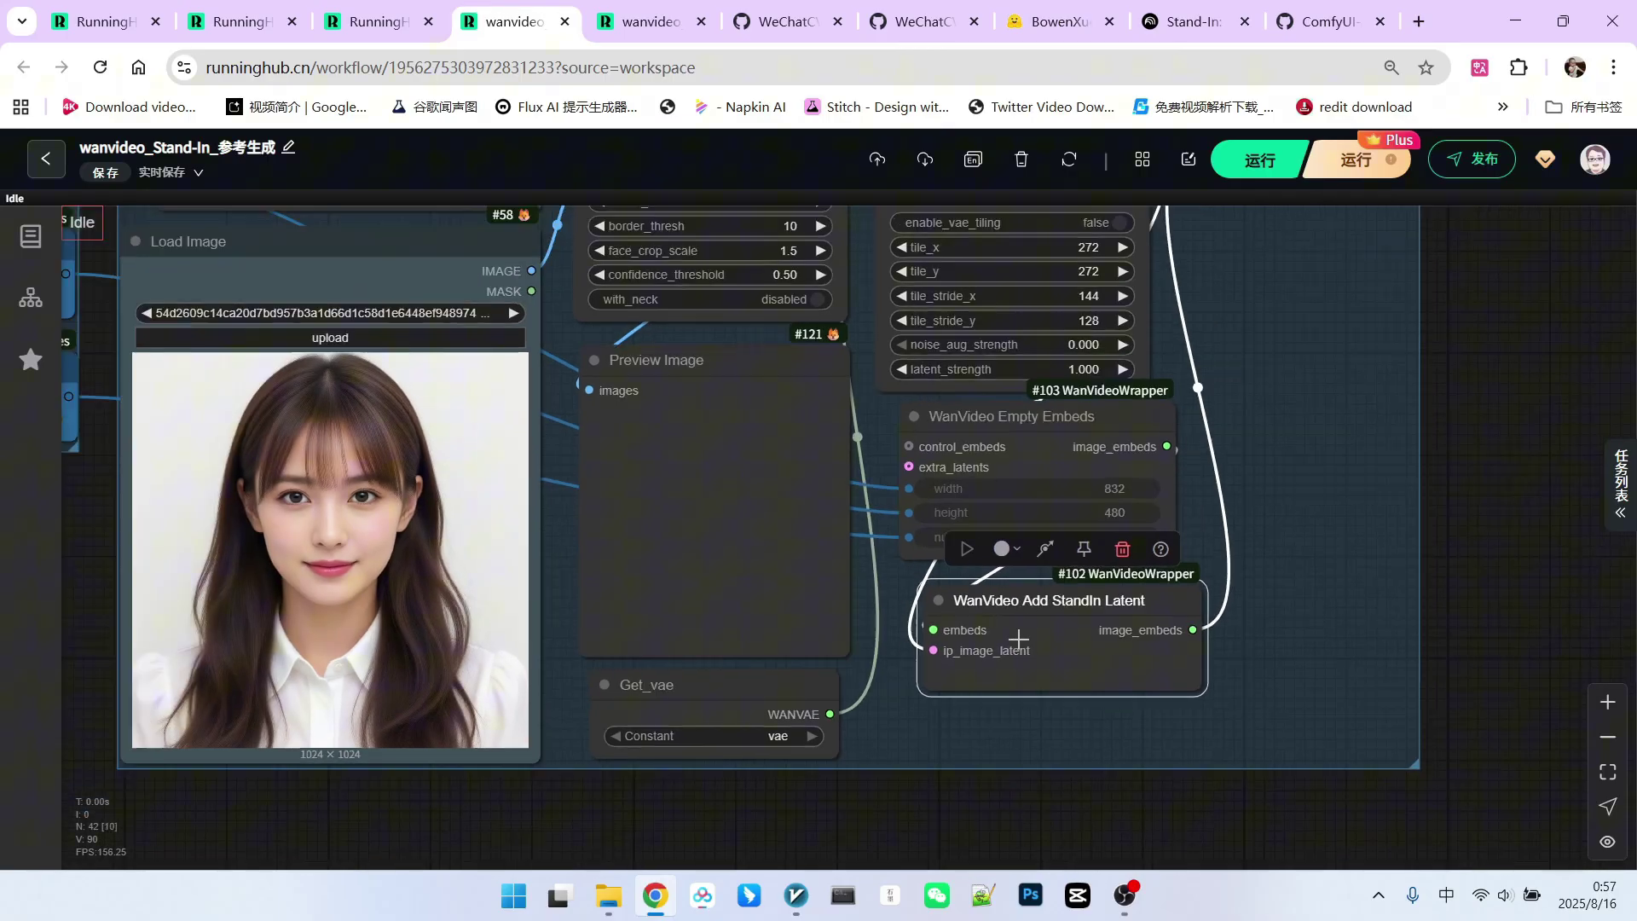
pyautogui.scroll(3, 1019, 635)
pyautogui.scroll(-2, 1025, 606)
pyautogui.moveTo(1103, 602); pyautogui.dragTo(1089, 613)
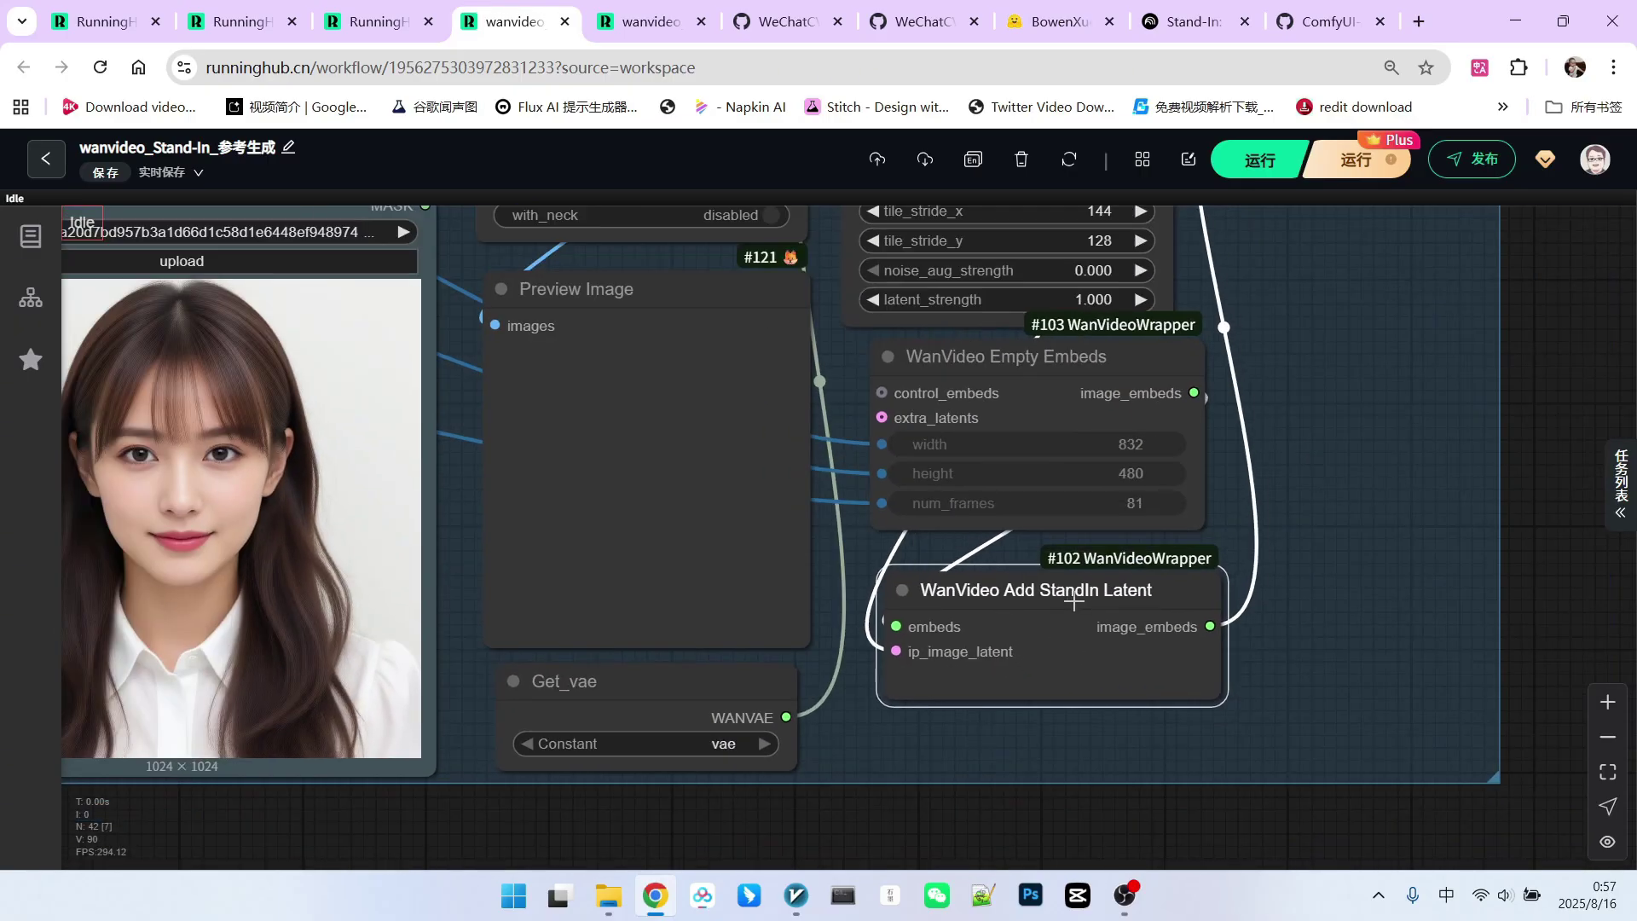
# Inspect the WanVideo TextEncode node and its Get_clip and Get_offload_model inputs in the prompt and sampling group
pyautogui.scroll(-4, 1307, 580)
pyautogui.moveTo(1316, 511); pyautogui.dragTo(1182, 729)
pyautogui.scroll(-4, 1312, 445)
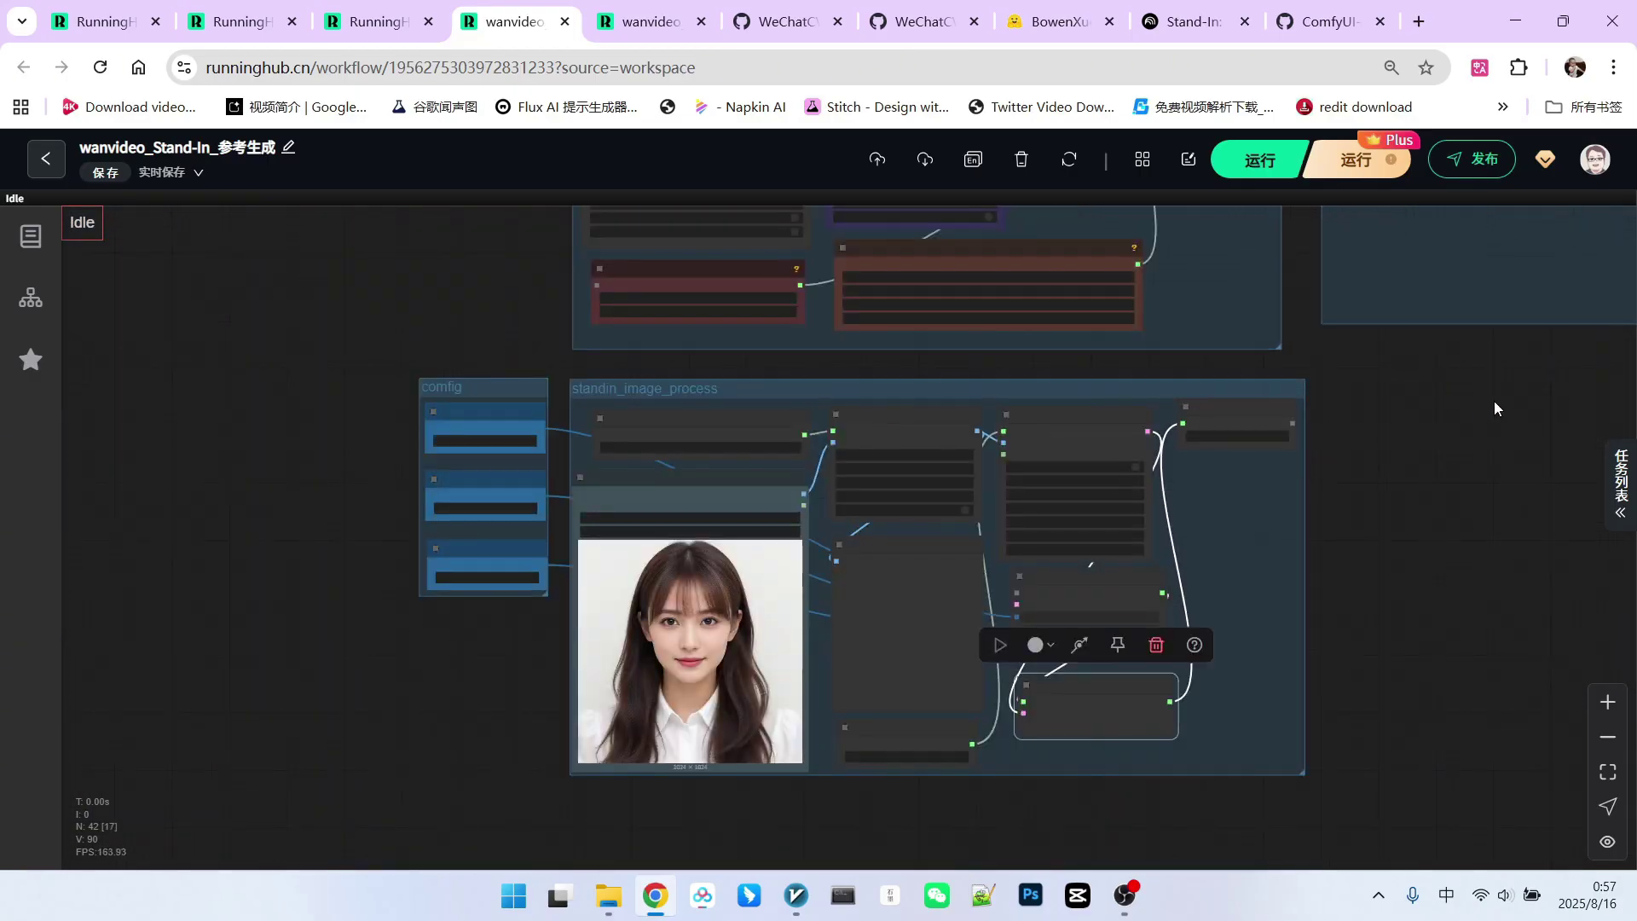
pyautogui.moveTo(1498, 398); pyautogui.dragTo(744, 763)
pyautogui.scroll(1, 1283, 477)
pyautogui.moveTo(1281, 488); pyautogui.dragTo(1274, 522)
pyautogui.scroll(2, 1274, 522)
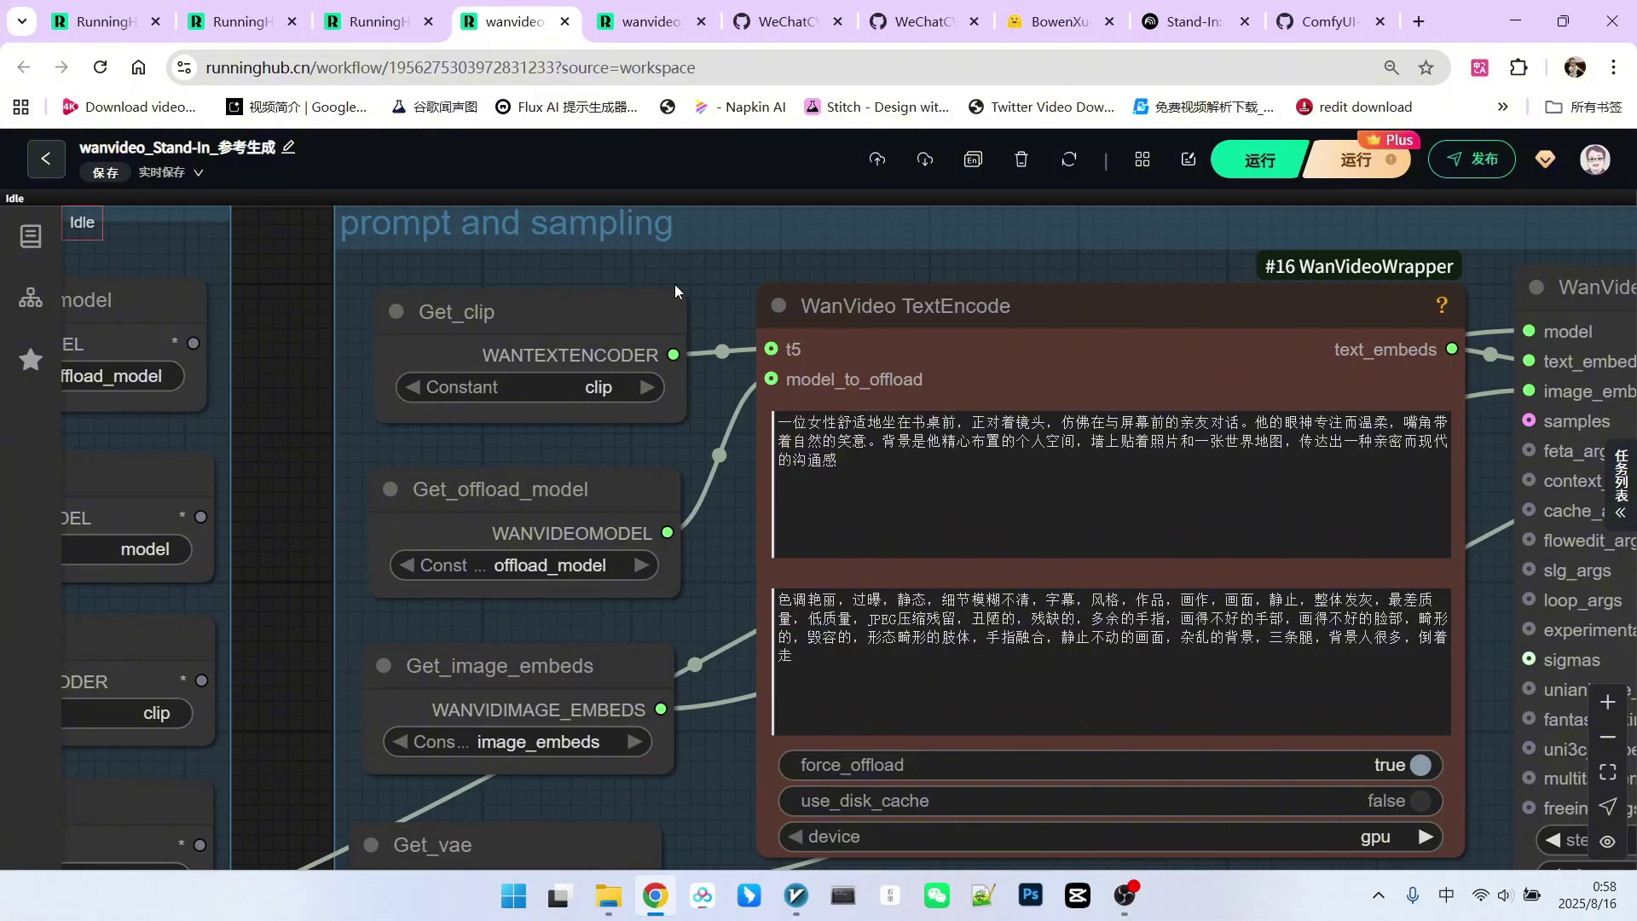
pyautogui.scroll(-1, 682, 285)
pyautogui.click(958, 315)
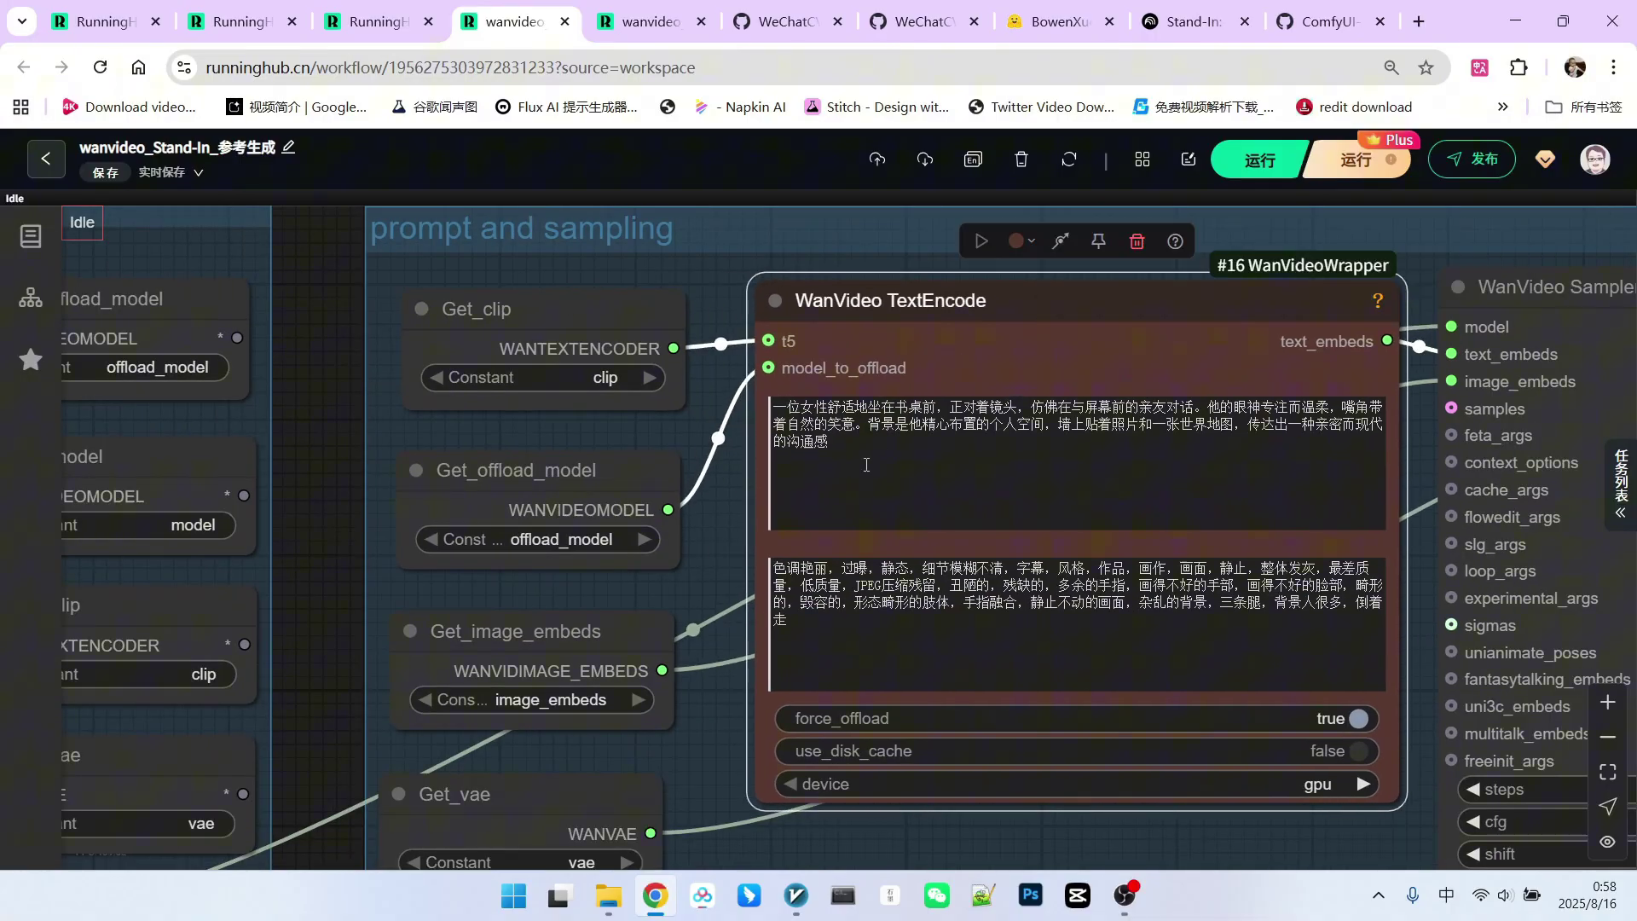
# Read the WanVideo TextEncode positive prompt describing a woman sitting at a desk facing the camera
pyautogui.scroll(-1, 737, 475)
pyautogui.moveTo(773, 406); pyautogui.dragTo(848, 453)
pyautogui.scroll(1, 849, 454)
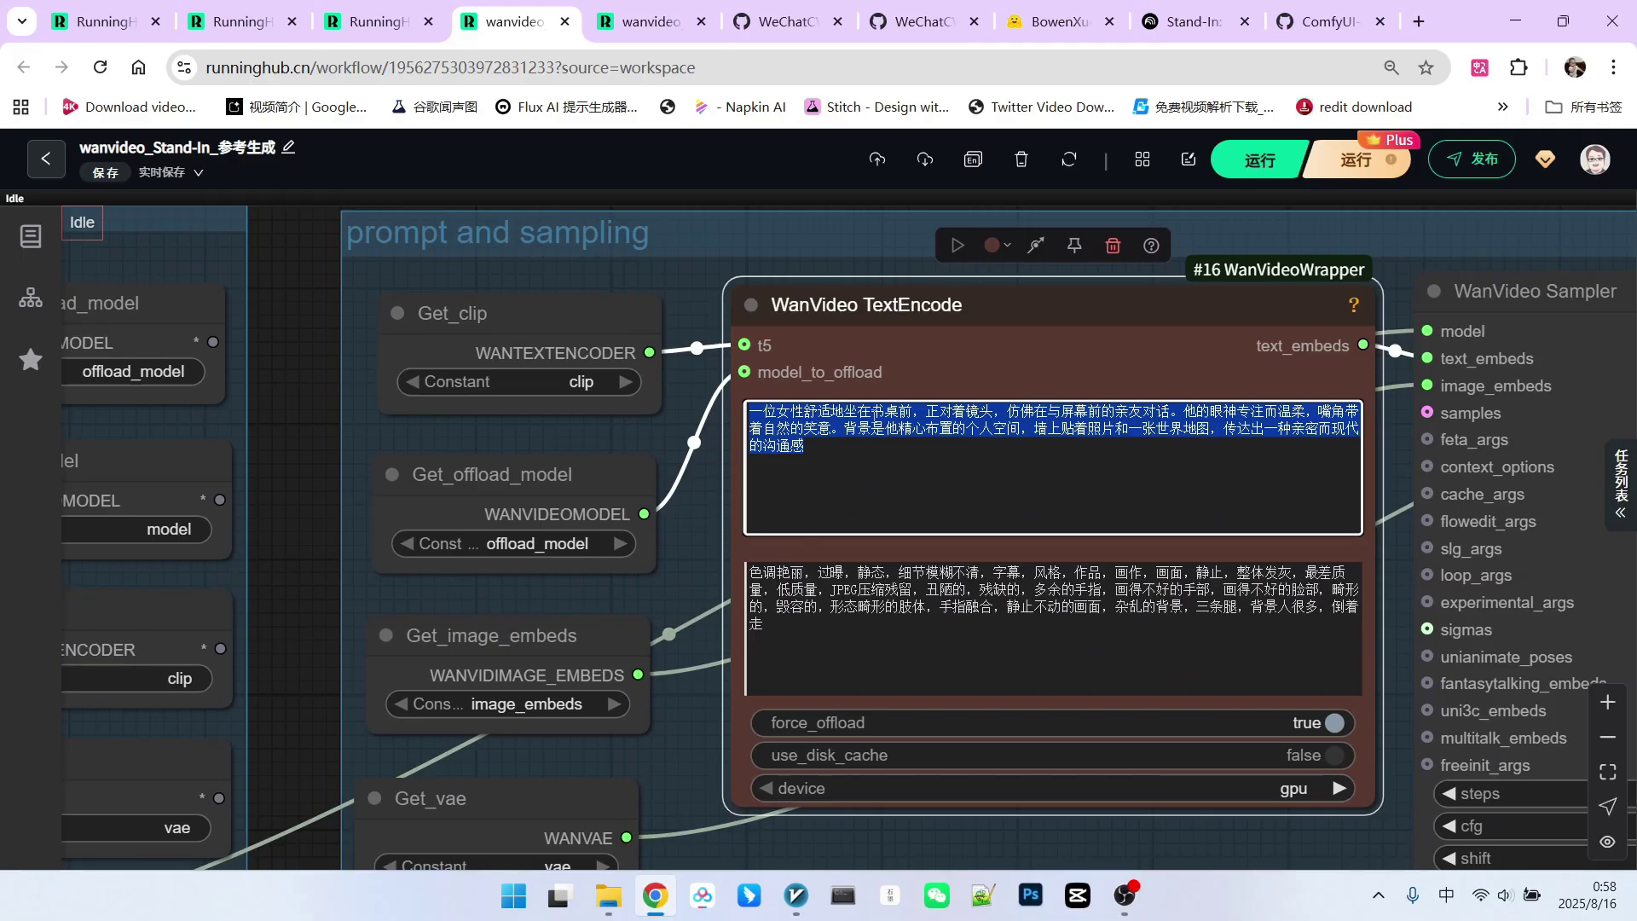
pyautogui.click(872, 411)
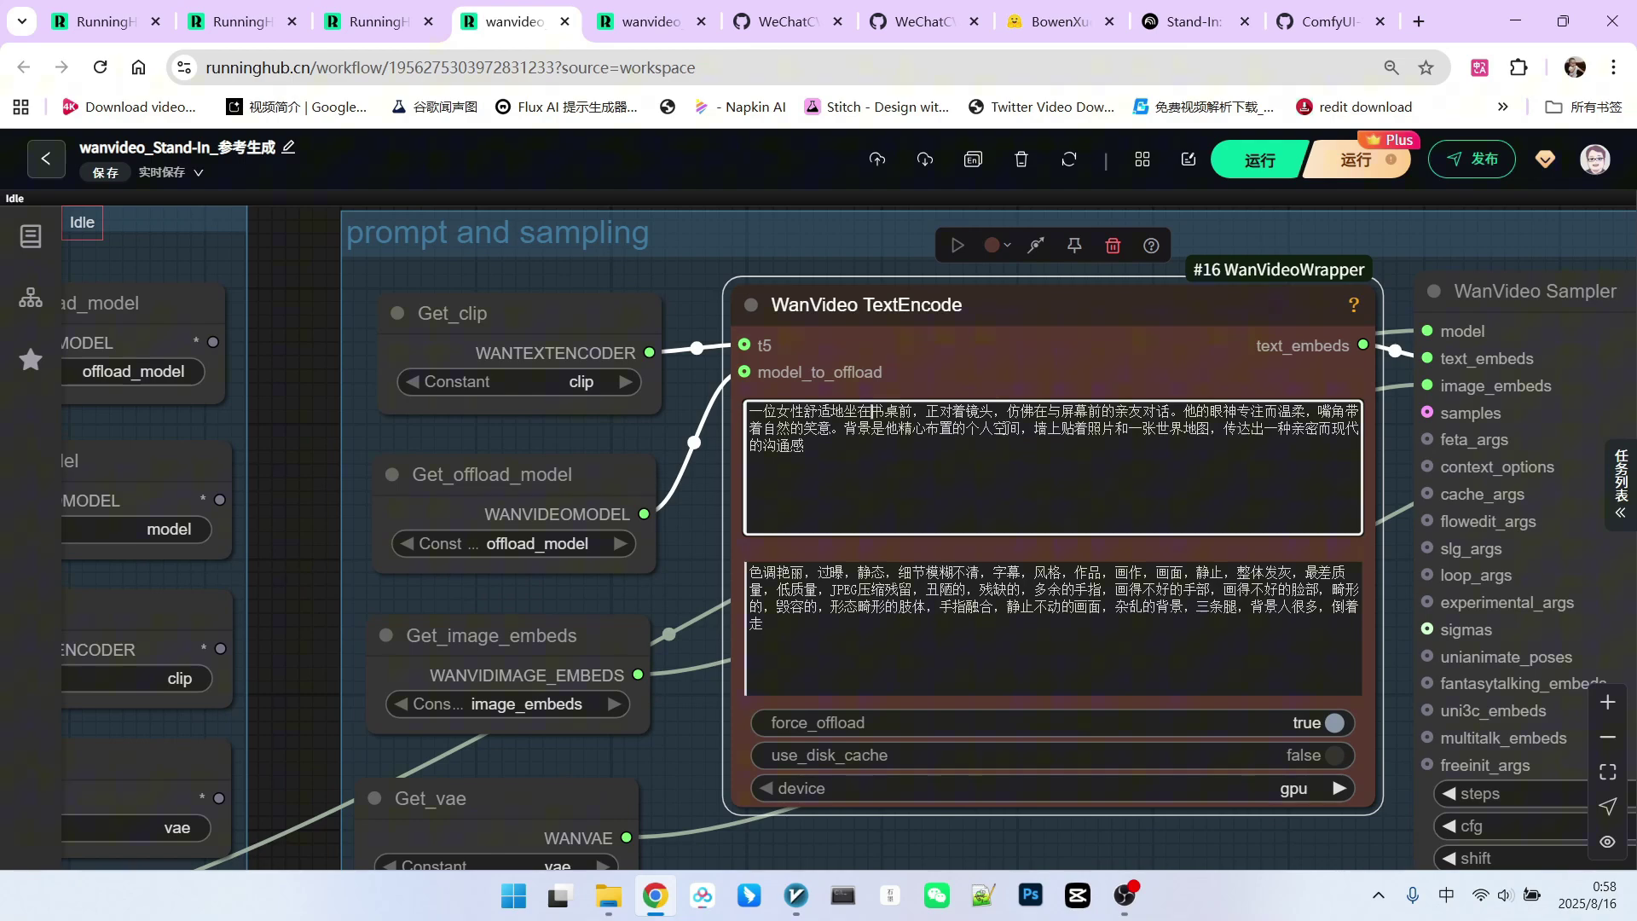
pyautogui.moveTo(926, 411); pyautogui.dragTo(1157, 413)
pyautogui.scroll(-4, 1013, 454)
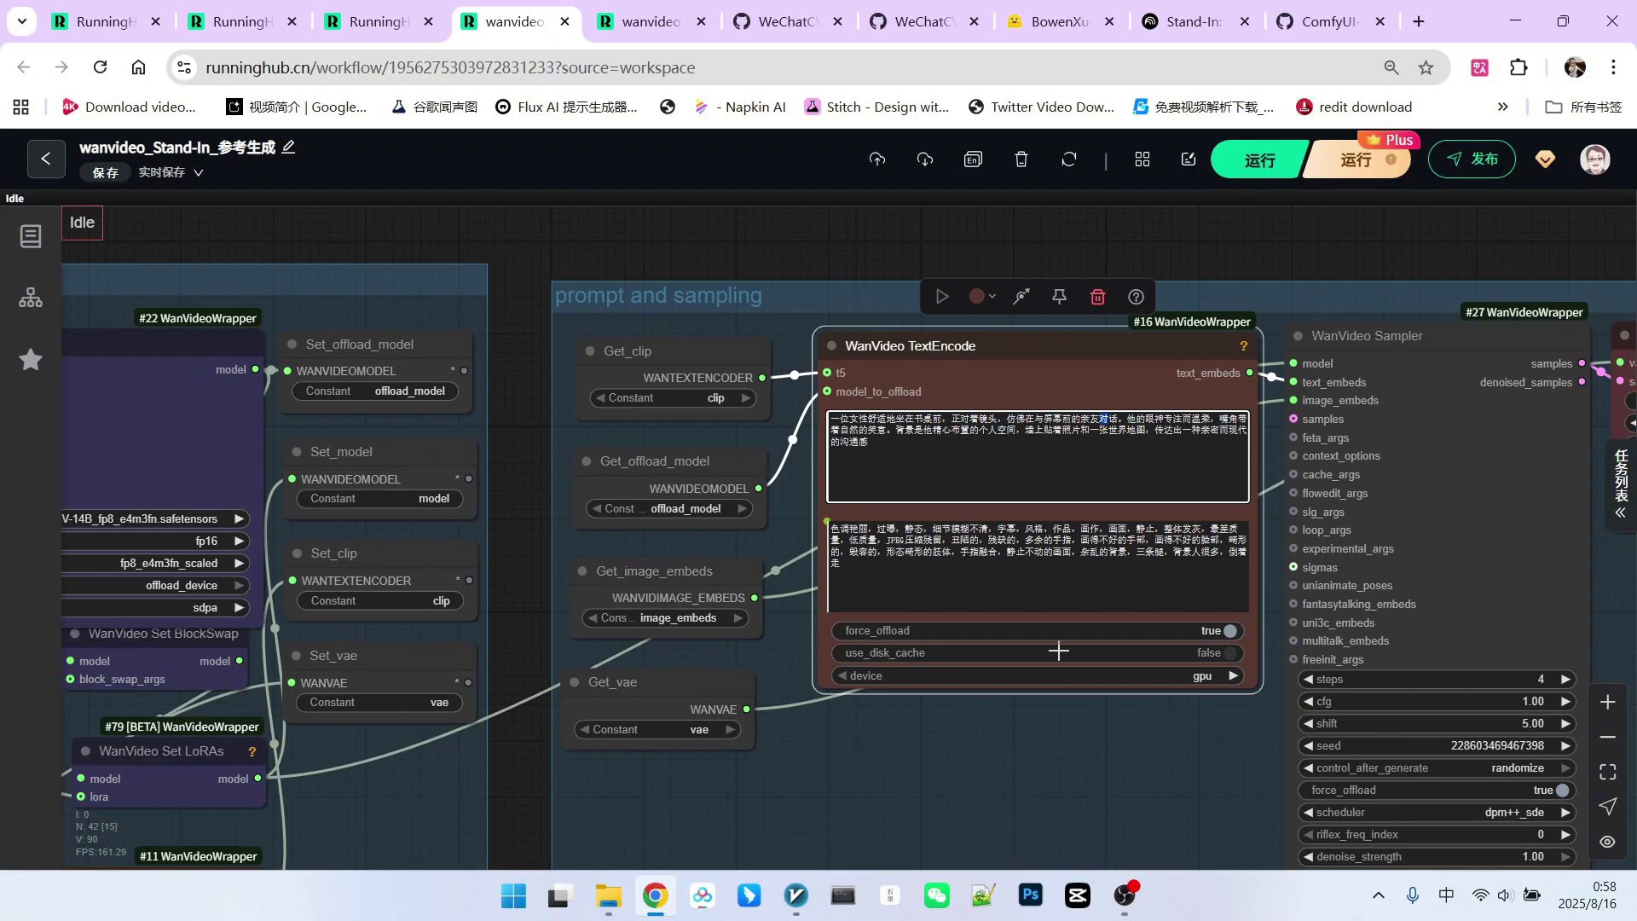
# Trace the Get_image_embeds node's link into the WanVideo Sampler and look over the sampler
pyautogui.moveTo(1080, 755); pyautogui.dragTo(826, 648)
pyautogui.scroll(3, 477, 384)
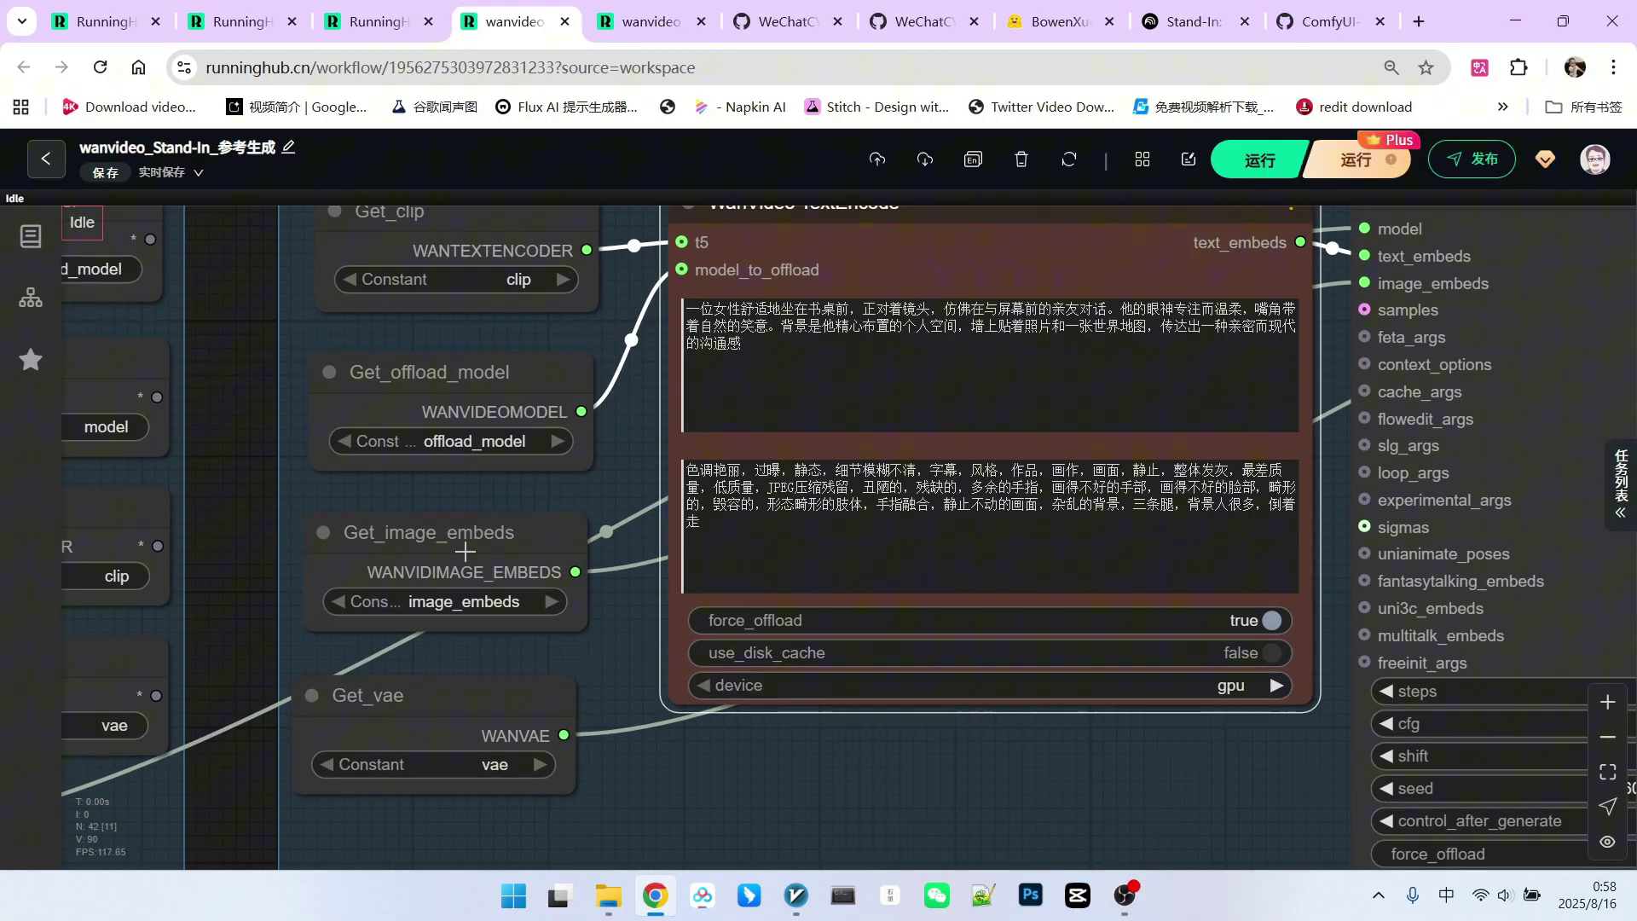
pyautogui.moveTo(466, 551); pyautogui.dragTo(559, 547)
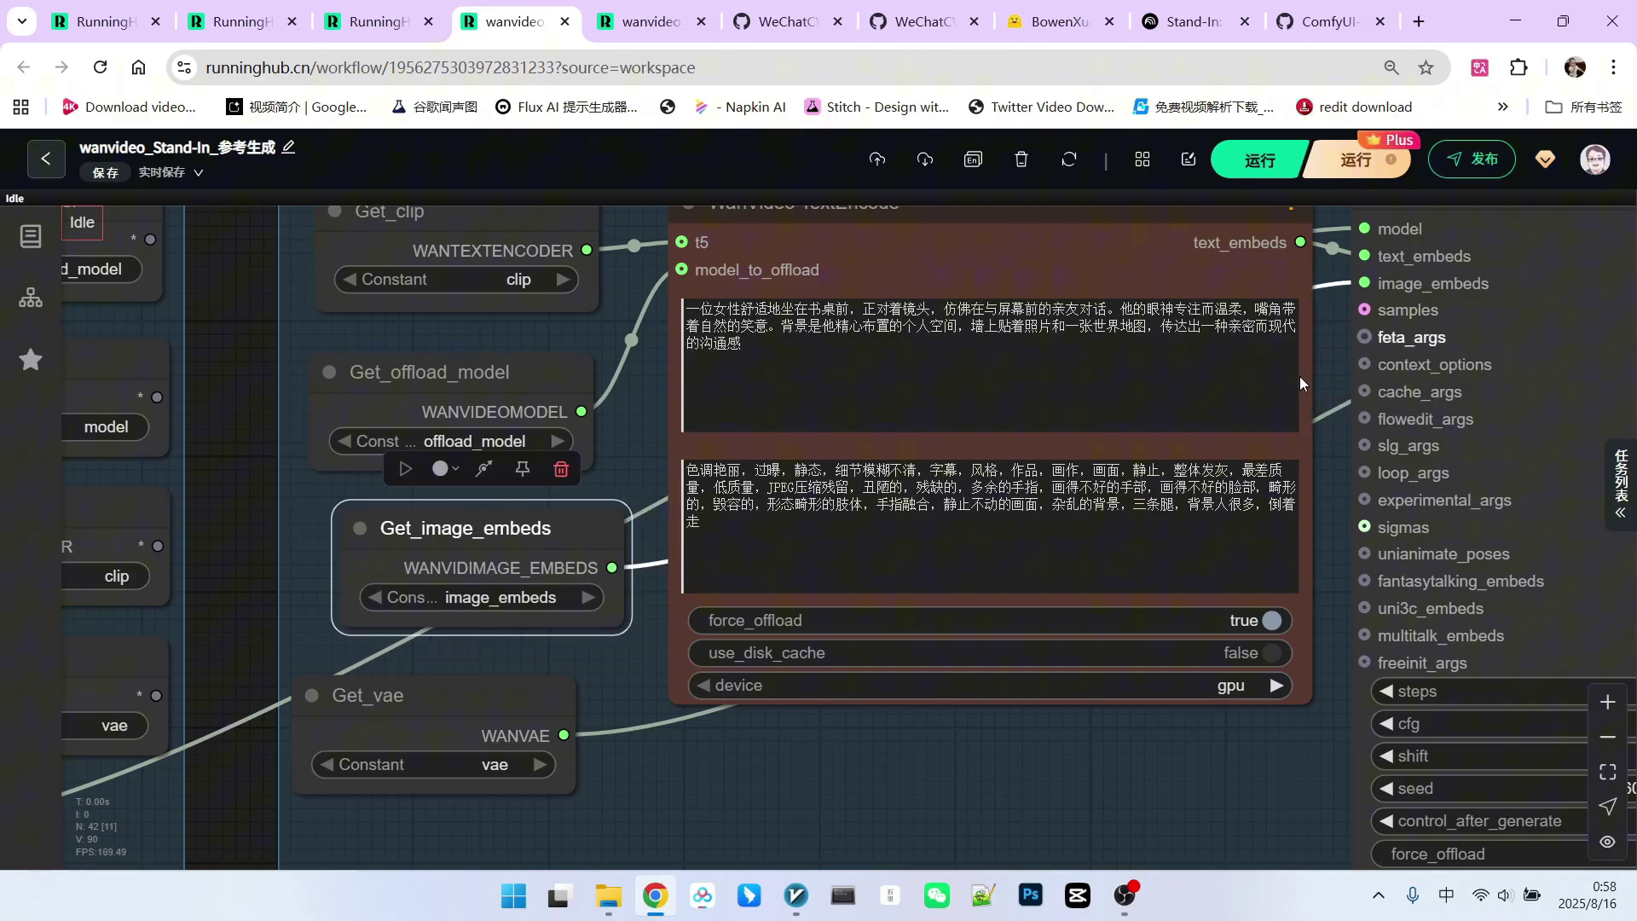
pyautogui.scroll(-5, 1266, 389)
pyautogui.moveTo(1190, 731); pyautogui.dragTo(986, 600)
pyautogui.scroll(6, 1507, 604)
pyautogui.scroll(-7, 1436, 590)
# View the generated video of the woman at her desk in the video output node
pyautogui.moveTo(1552, 383); pyautogui.dragTo(1135, 471)
pyautogui.scroll(3, 1134, 471)
pyautogui.scroll(1, 1257, 468)
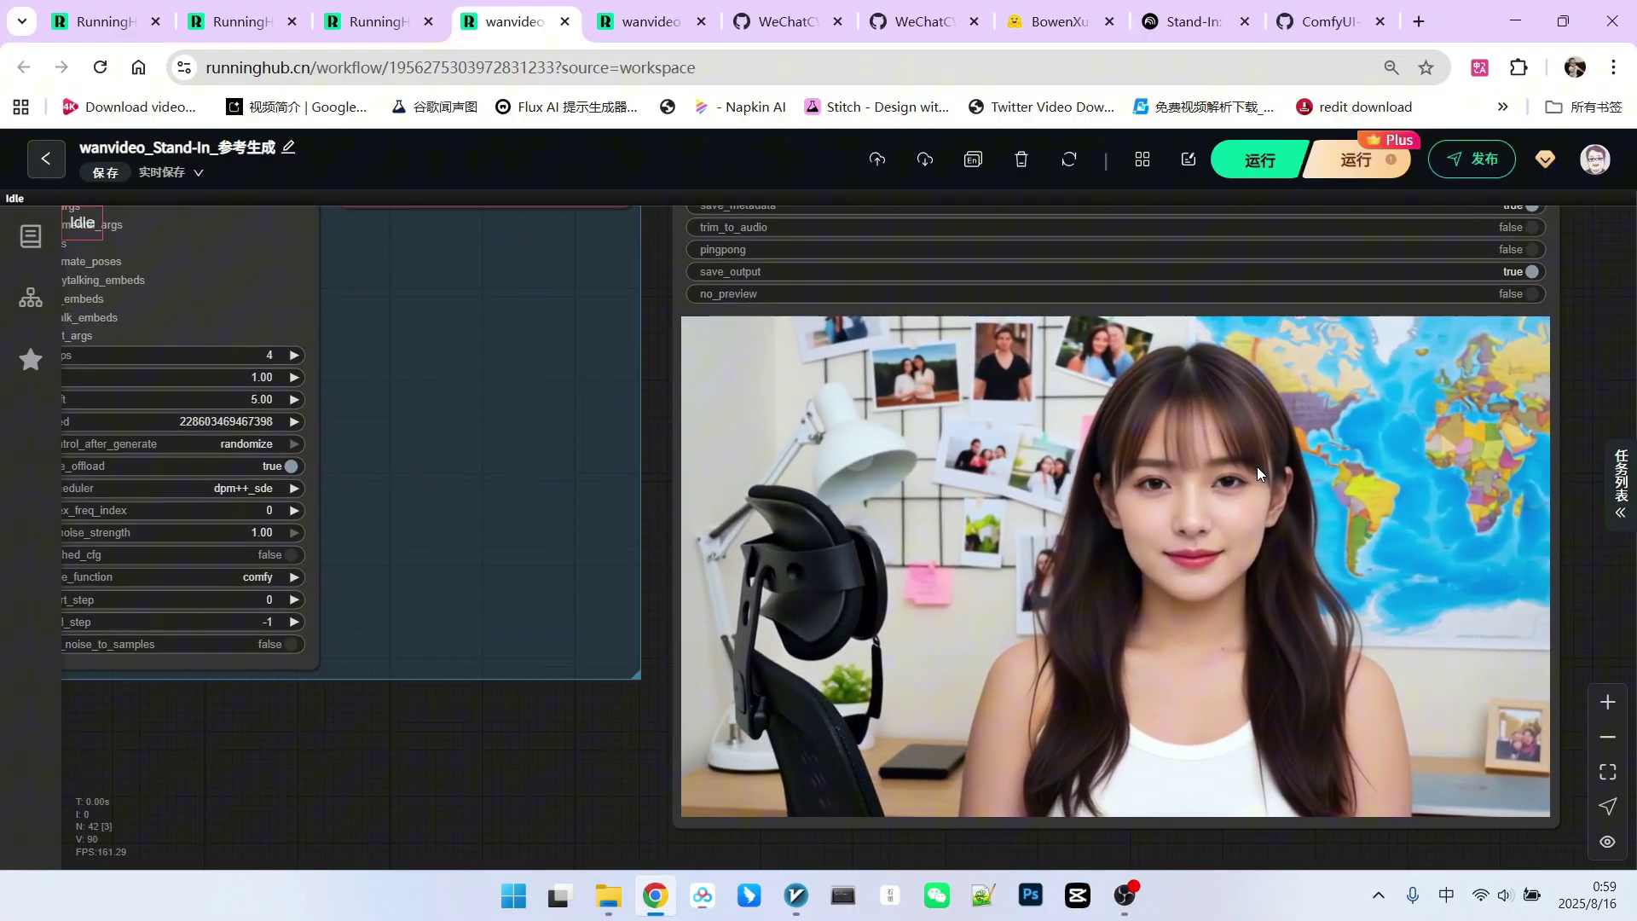
# Place the Load Image node with the reference portrait beside the output video for a face comparison
pyautogui.scroll(-5, 1257, 467)
pyautogui.scroll(3, 905, 476)
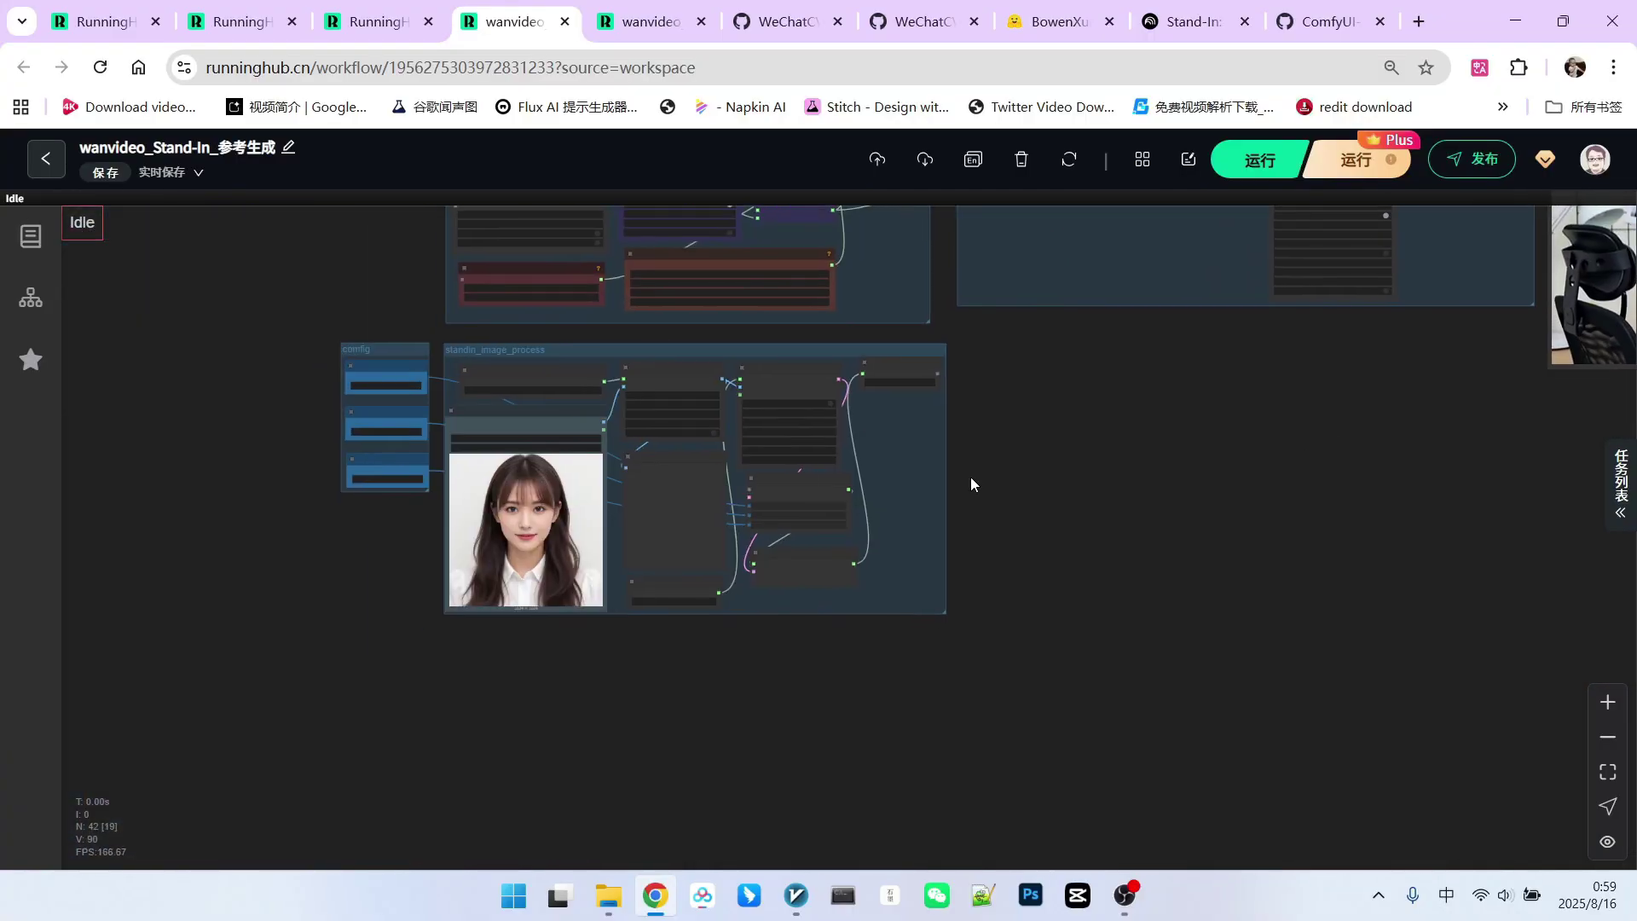
pyautogui.scroll(-4, 1211, 522)
pyautogui.moveTo(1213, 527); pyautogui.dragTo(1017, 567)
pyautogui.scroll(-10, 1123, 483)
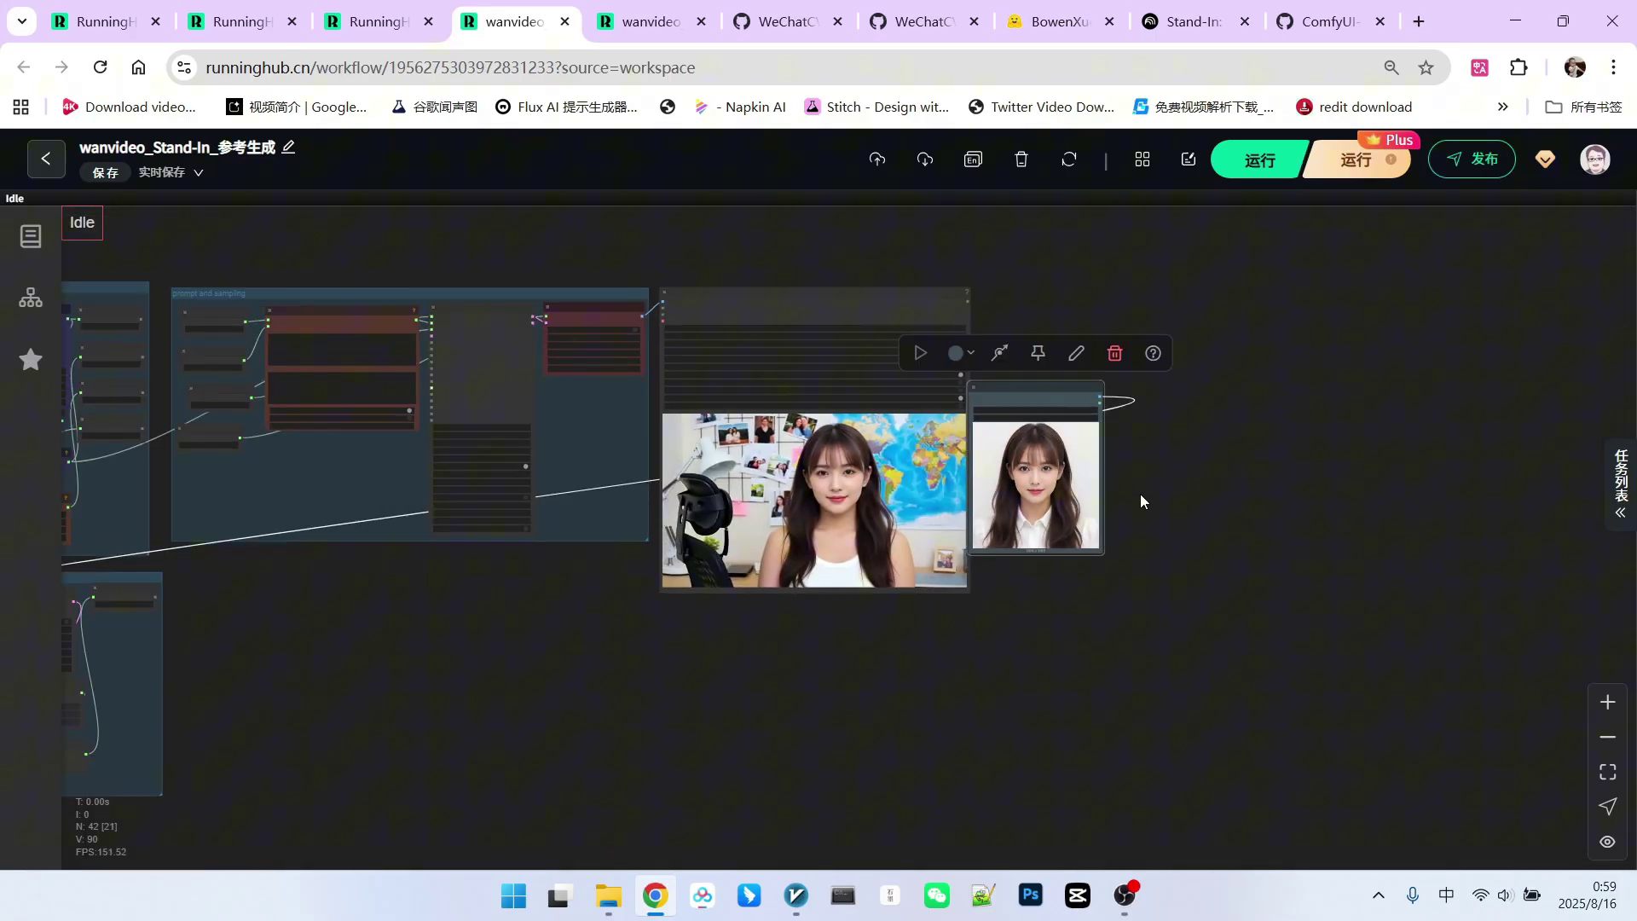
pyautogui.hscroll(-5, 1139, 495)
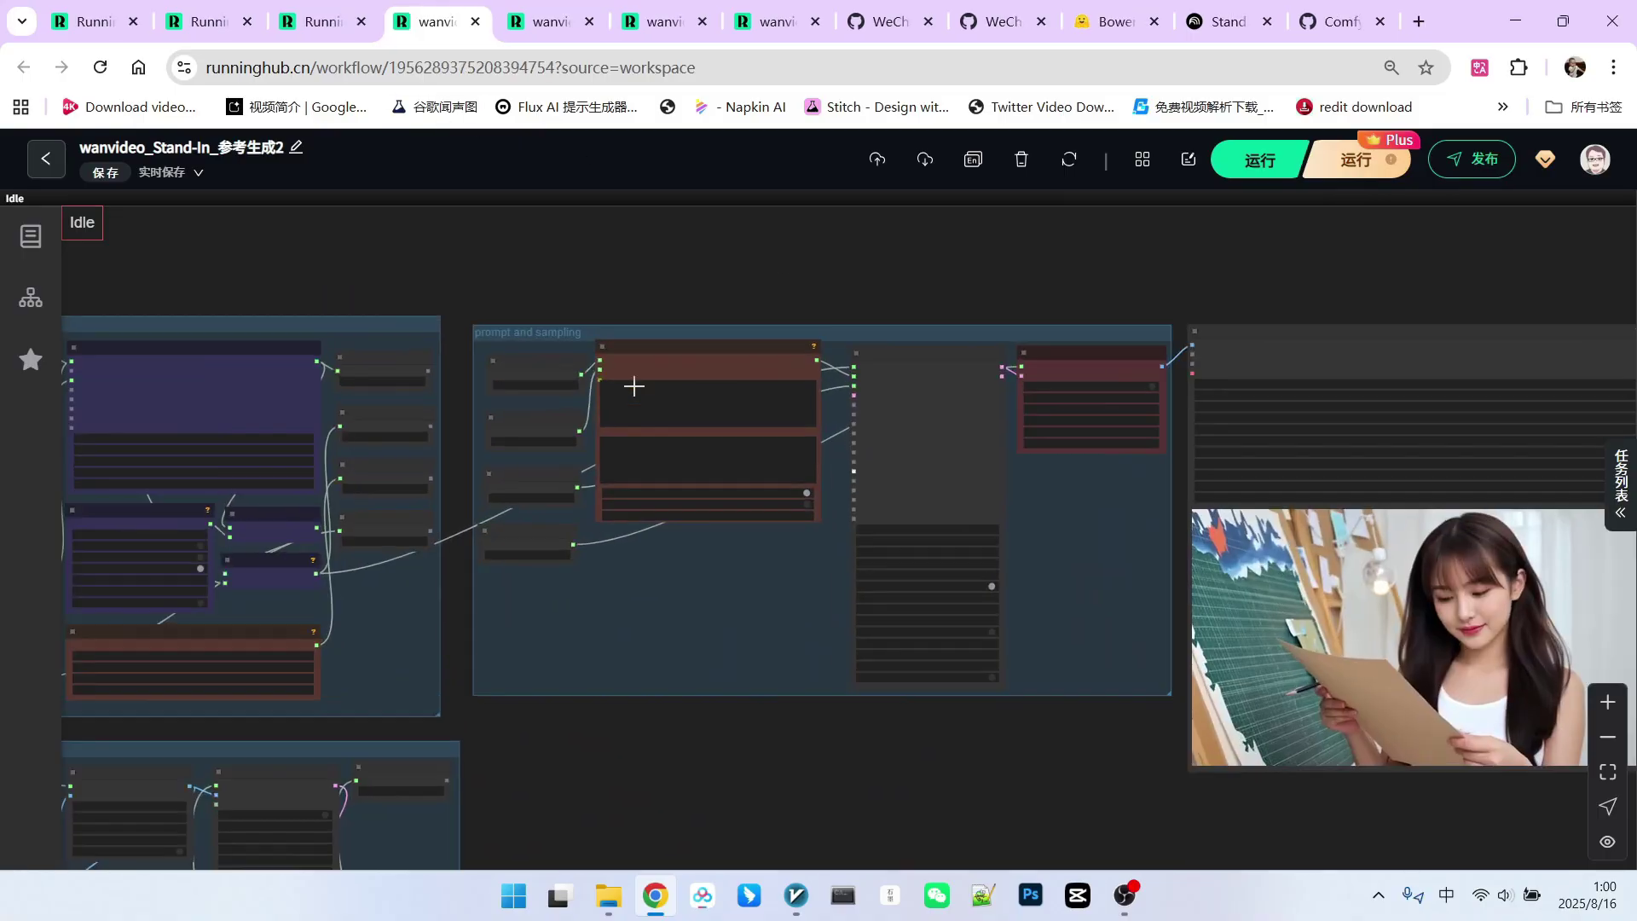
# Switch to the wanvideo_Stand-In_参考生成2 workflow and review its creative-studio prompt along with its output video
pyautogui.scroll(6, 634, 387)
pyautogui.scroll(3, 607, 445)
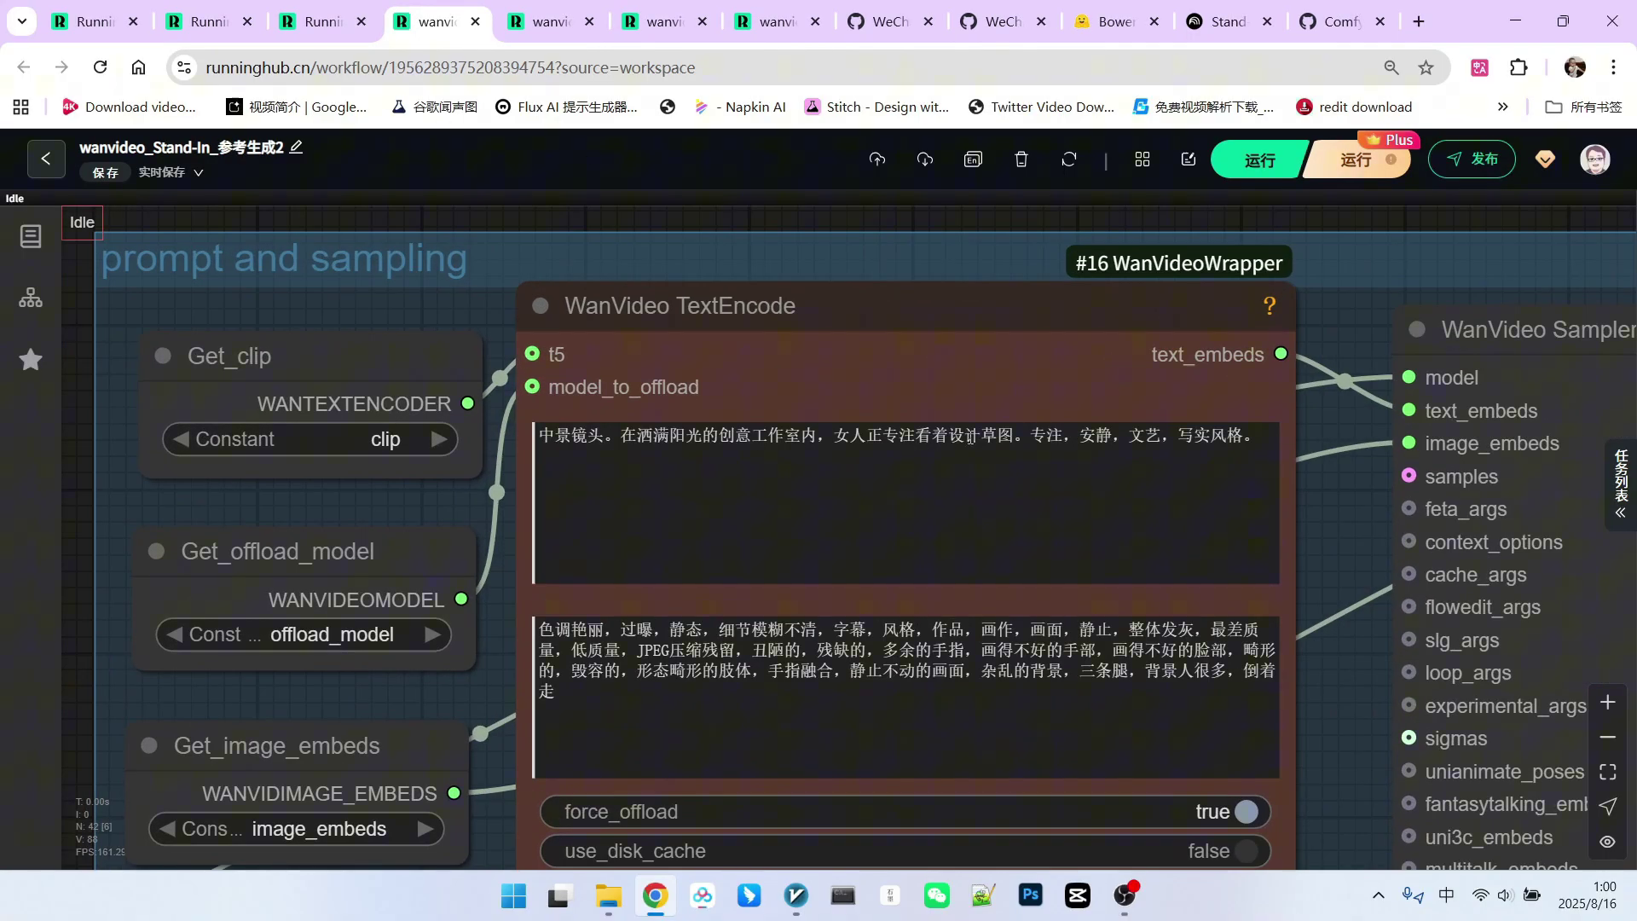
pyautogui.scroll(-13, 734, 405)
pyautogui.moveTo(1050, 786); pyautogui.dragTo(718, 709)
pyautogui.scroll(8, 1219, 627)
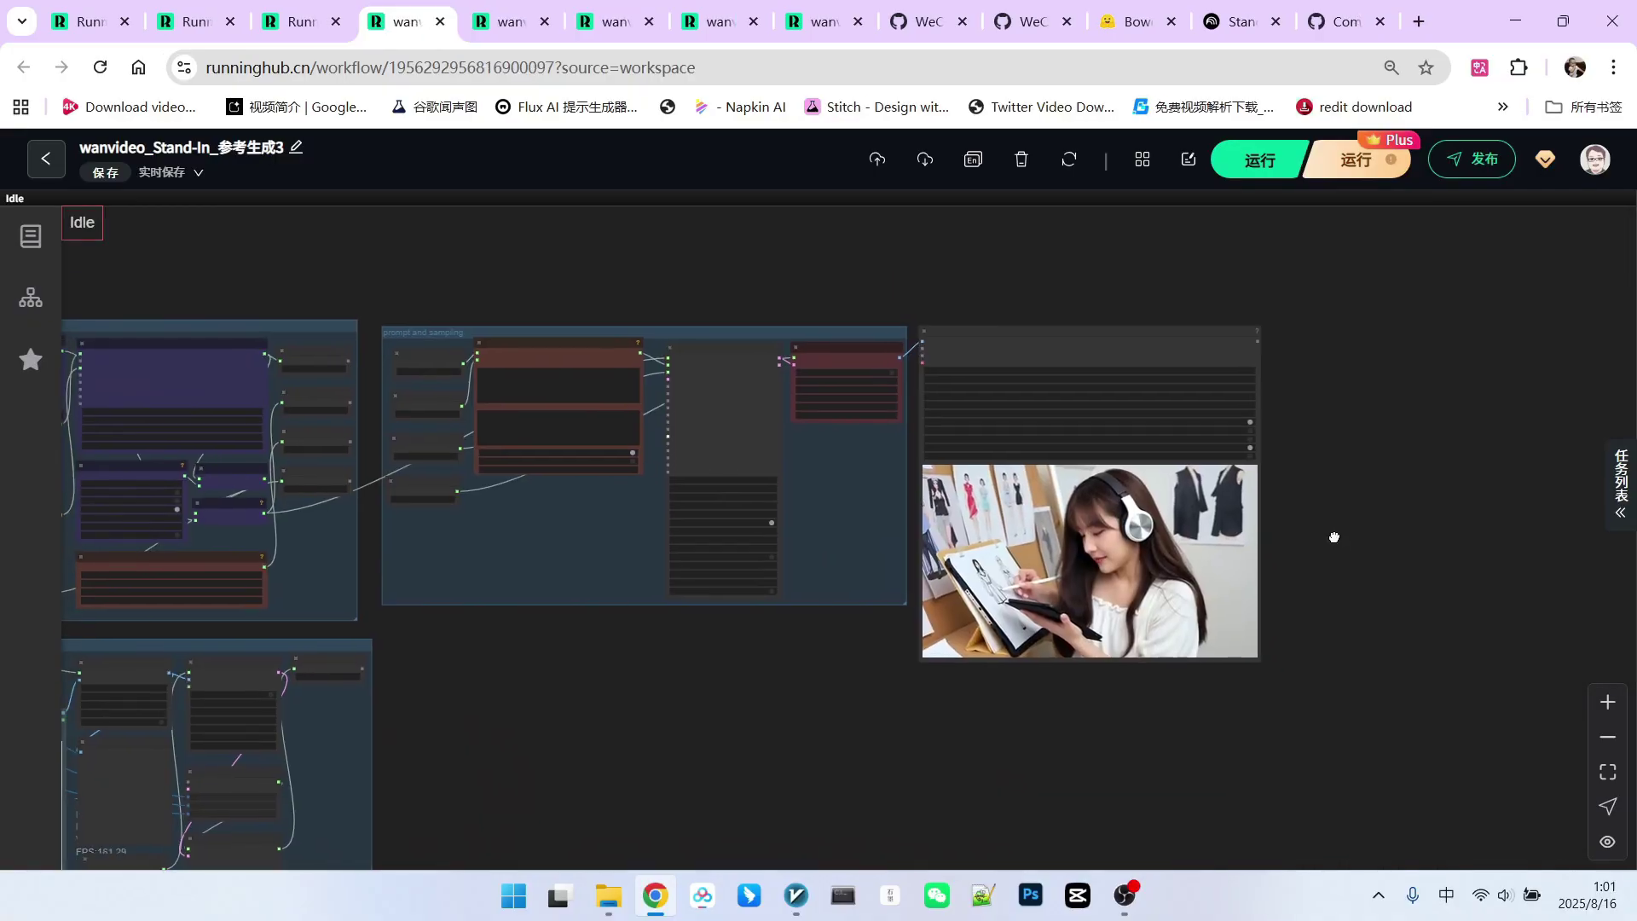
# Switch to the wanvideo_Stand-In_参考生成3 workflow and view its output video of the woman drawing with headphones on
pyautogui.scroll(5, 1333, 536)
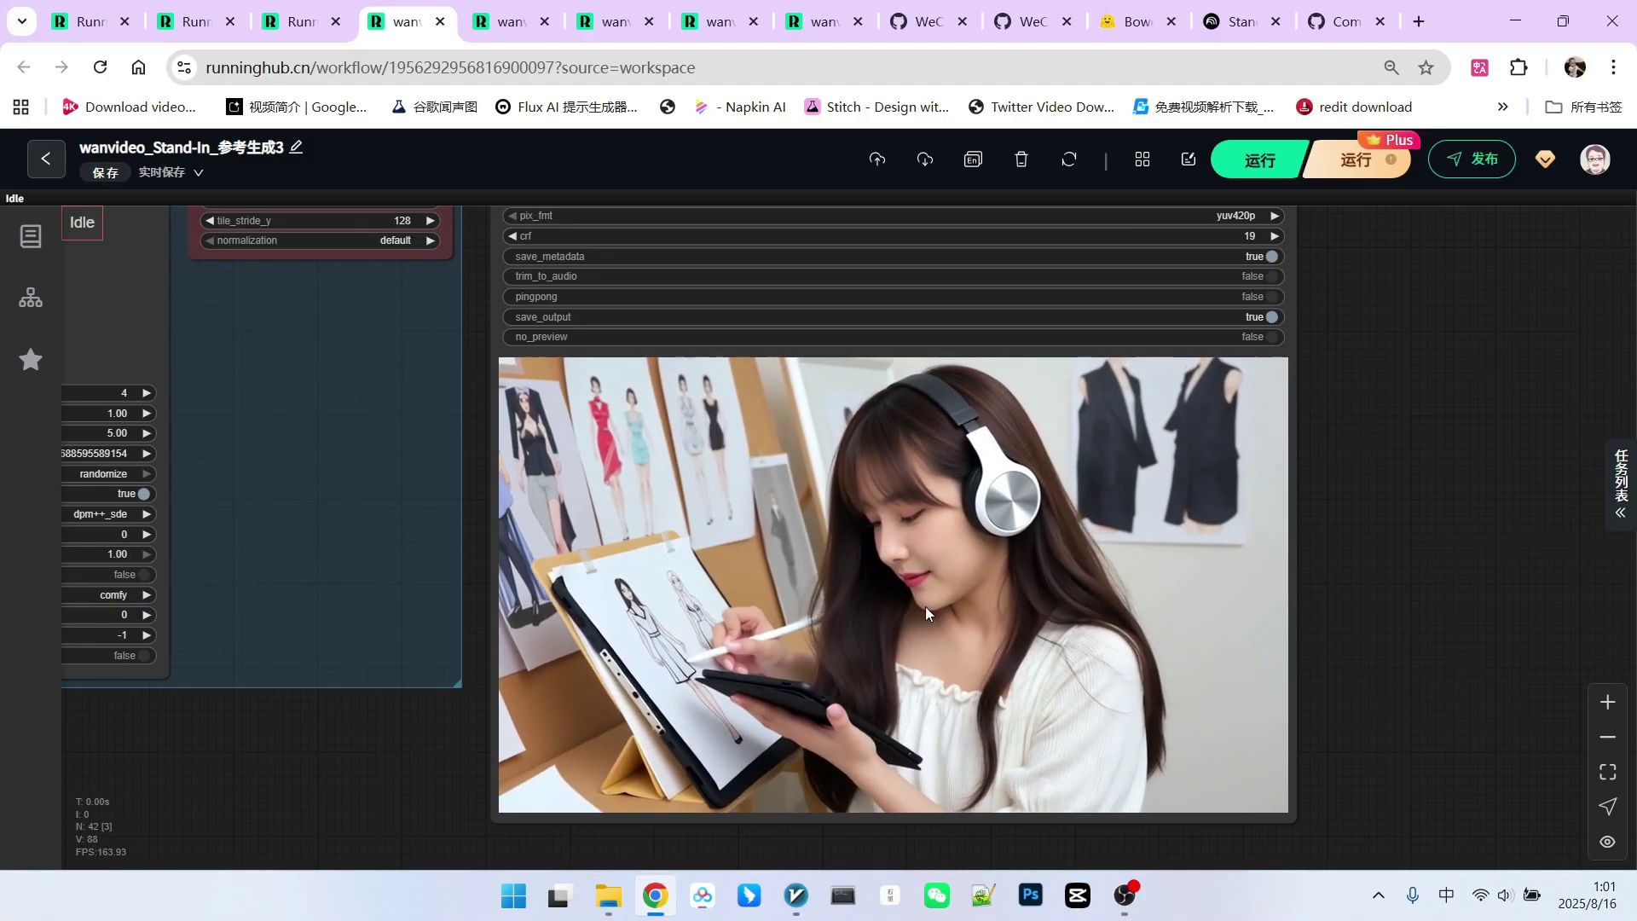
pyautogui.scroll(-4, 907, 621)
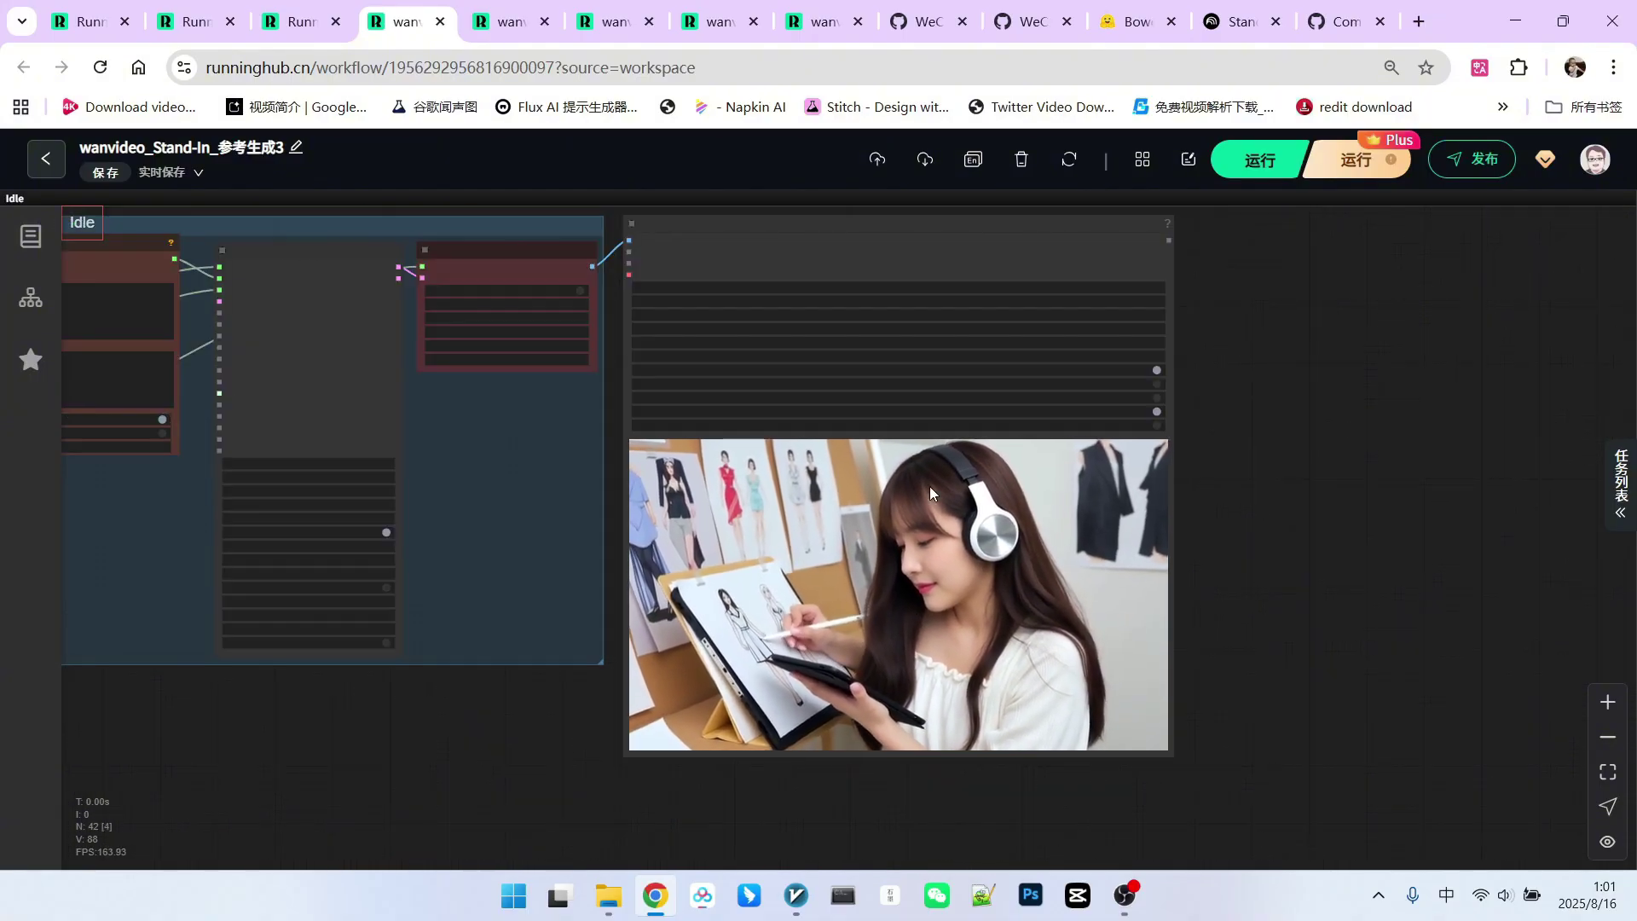
pyautogui.scroll(-2, 990, 601)
pyautogui.moveTo(1225, 593); pyautogui.dragTo(1271, 583)
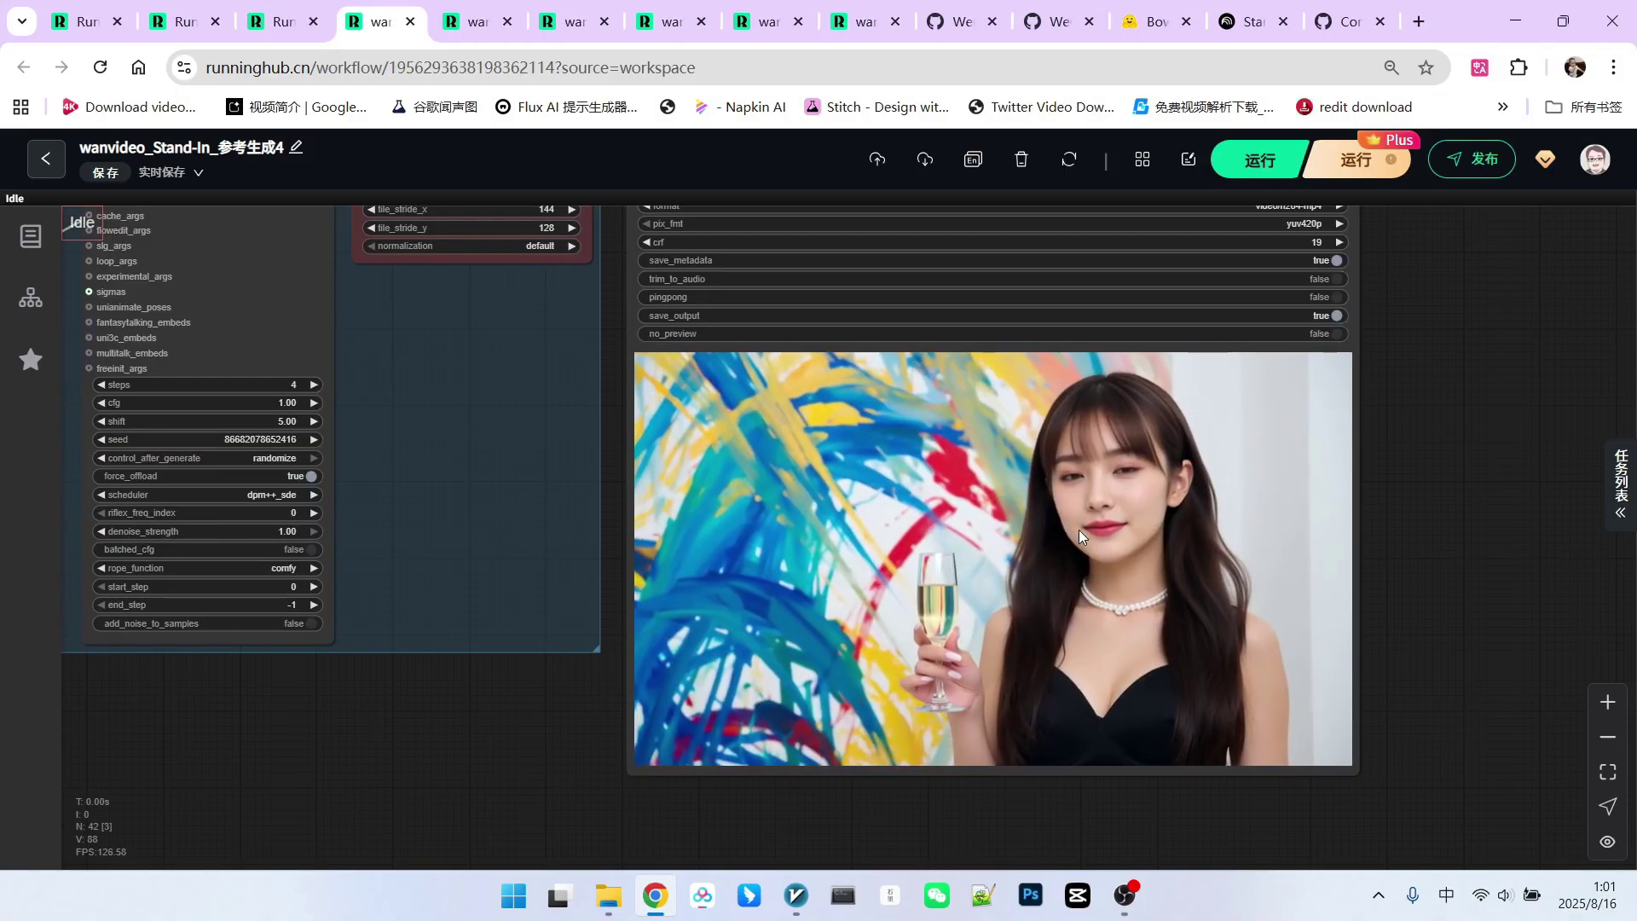
# Read the English art gallery prompt in the WanVideo TextEncode node of the wanvideo_Stand-In_参考生成4 workflow
pyautogui.scroll(-2, 1151, 515)
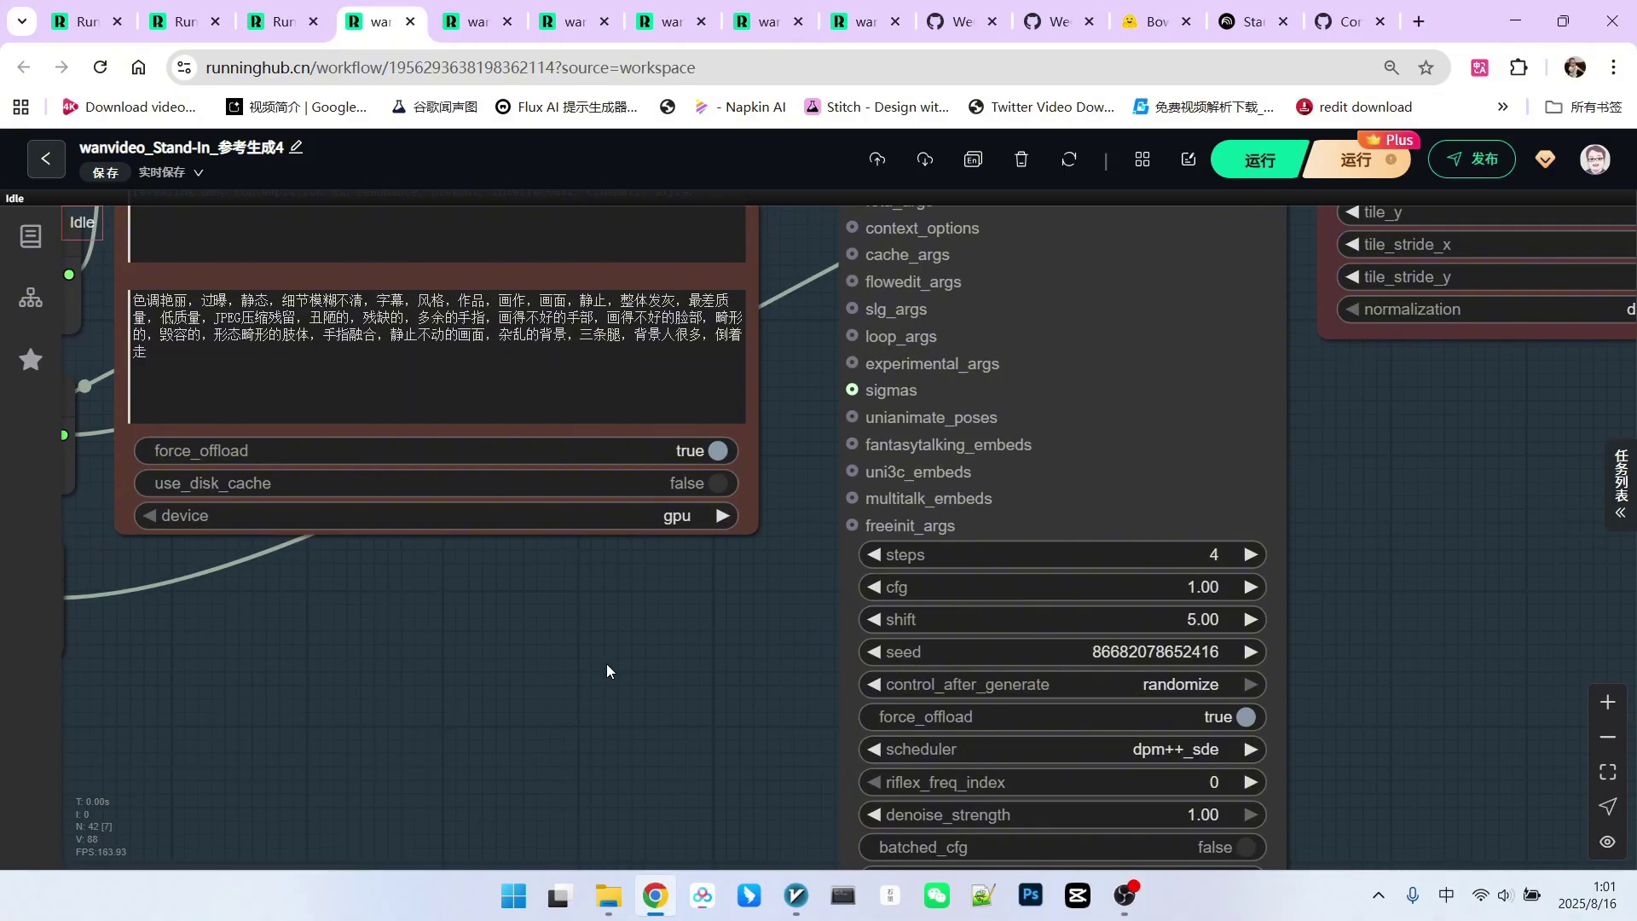
pyautogui.moveTo(606, 666); pyautogui.dragTo(754, 824)
pyautogui.scroll(4, 298, 262)
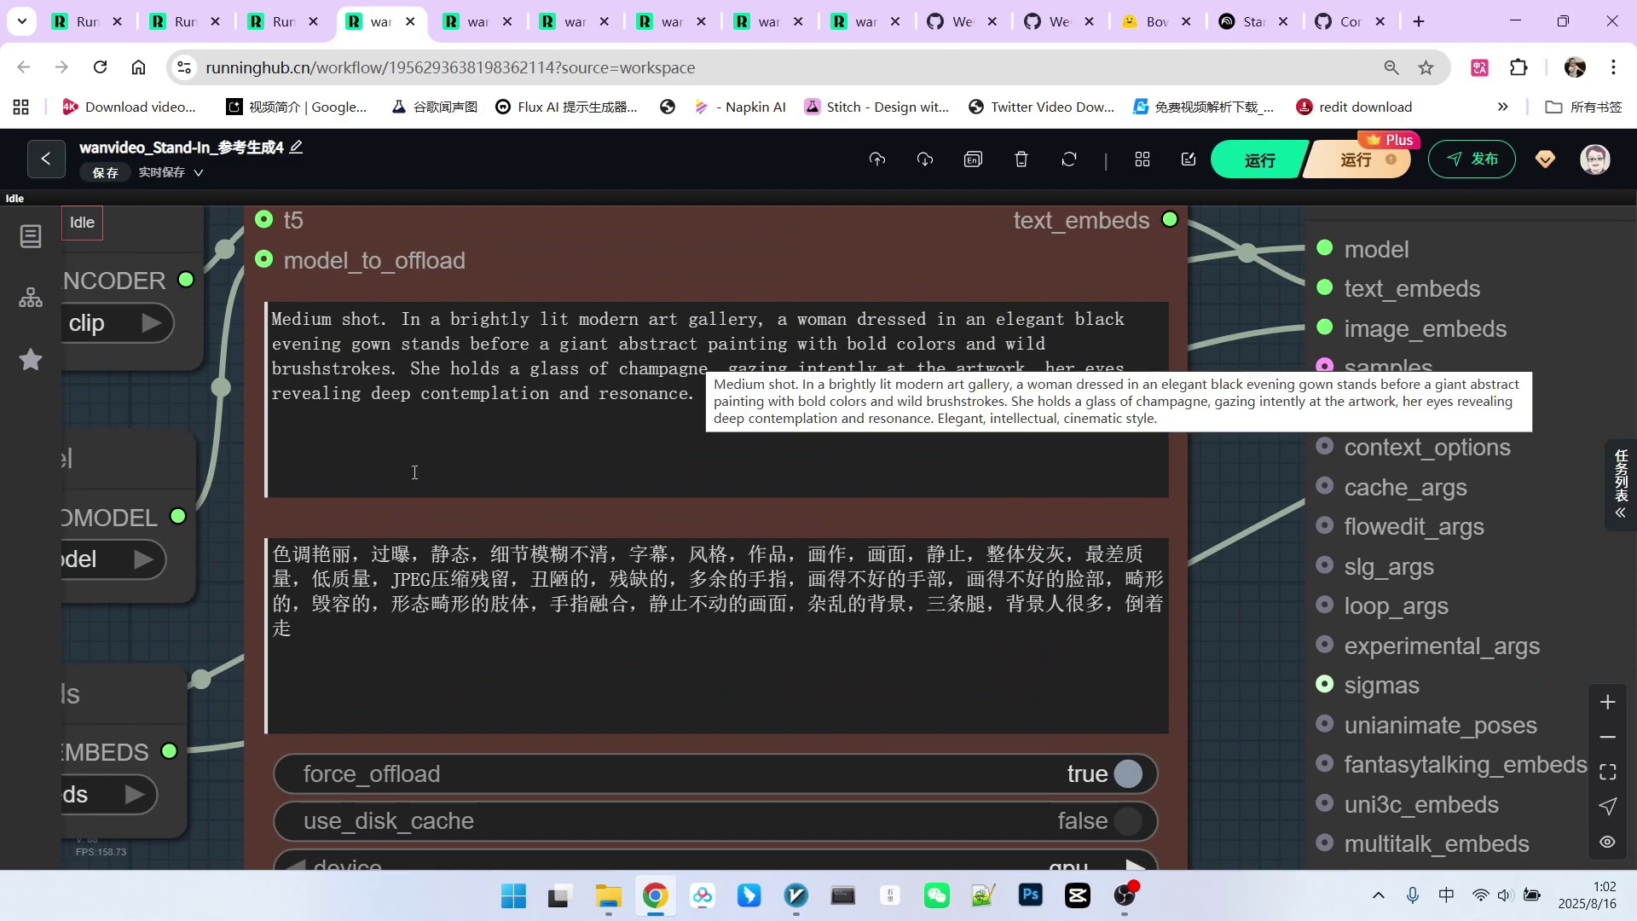
pyautogui.click(778, 321)
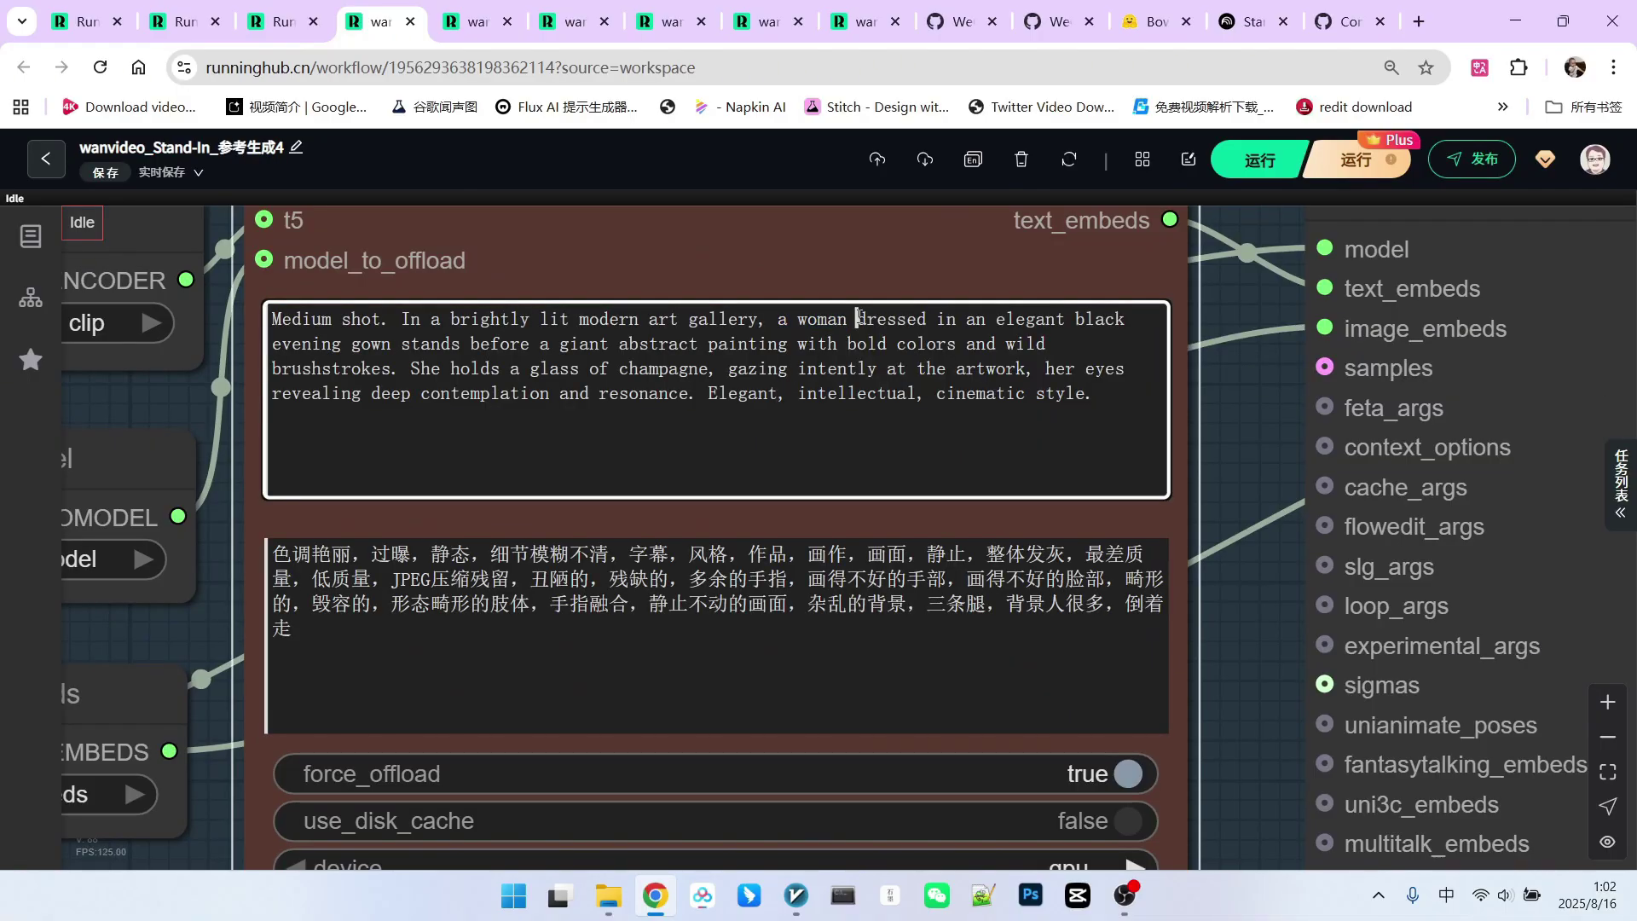
pyautogui.moveTo(1021, 320); pyautogui.dragTo(1019, 320)
pyautogui.scroll(-10, 1053, 311)
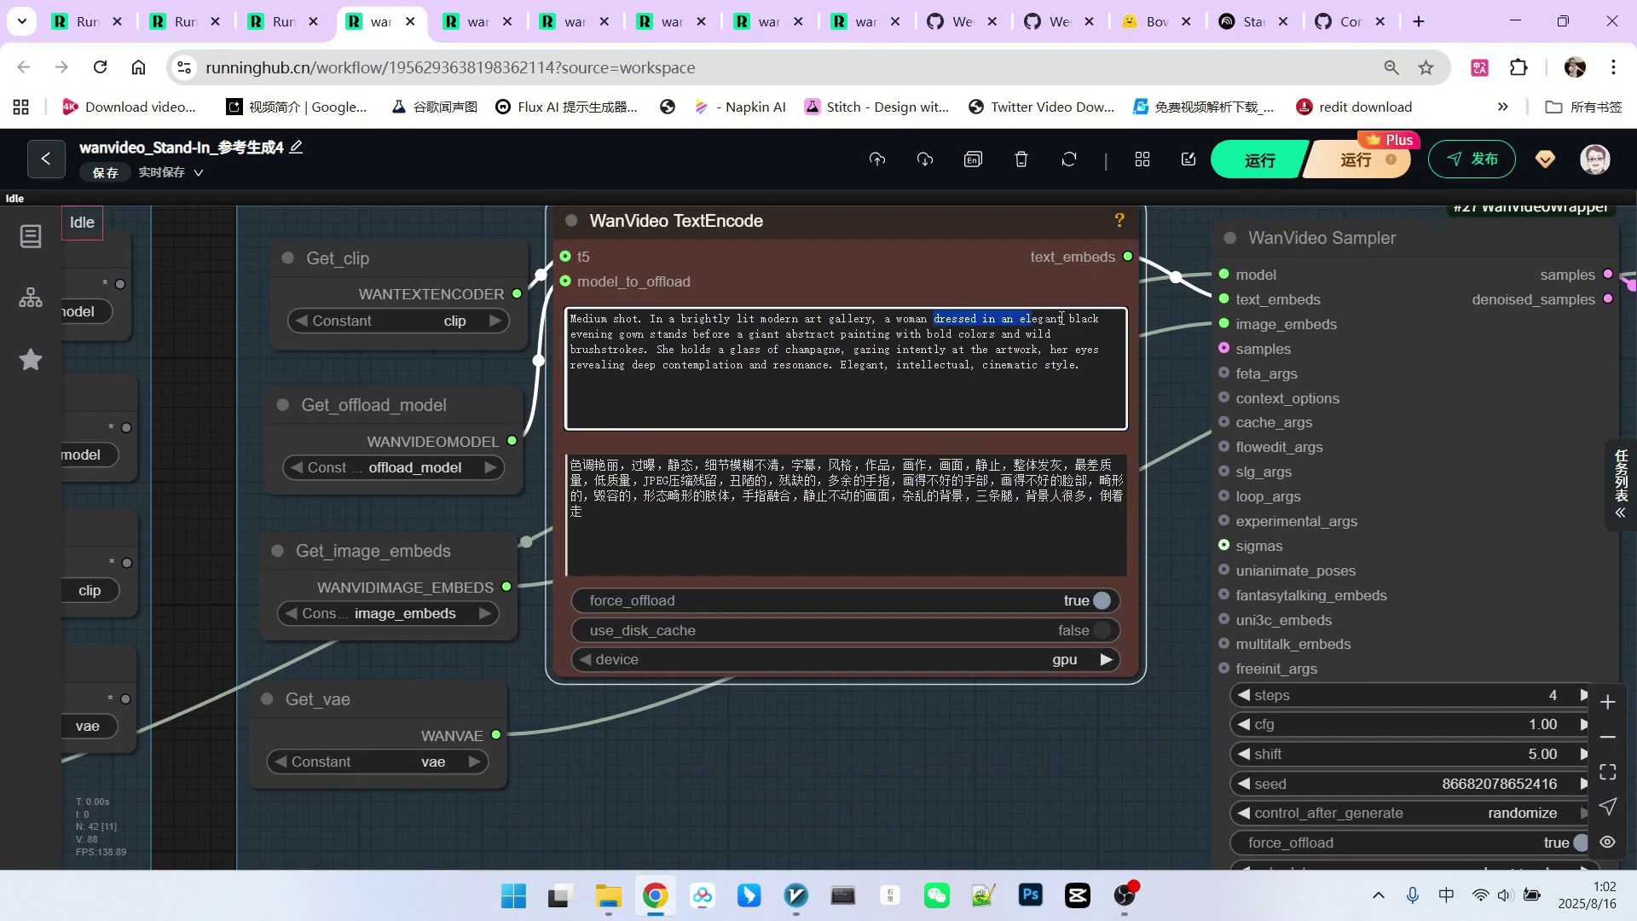
# Run the wanvideo_Stand-In_参考生成4 workflow and examine the processed face in the standin_image_process group's Preview Image node
pyautogui.moveTo(519, 760); pyautogui.dragTo(1083, 207)
pyautogui.scroll(4, 588, 576)
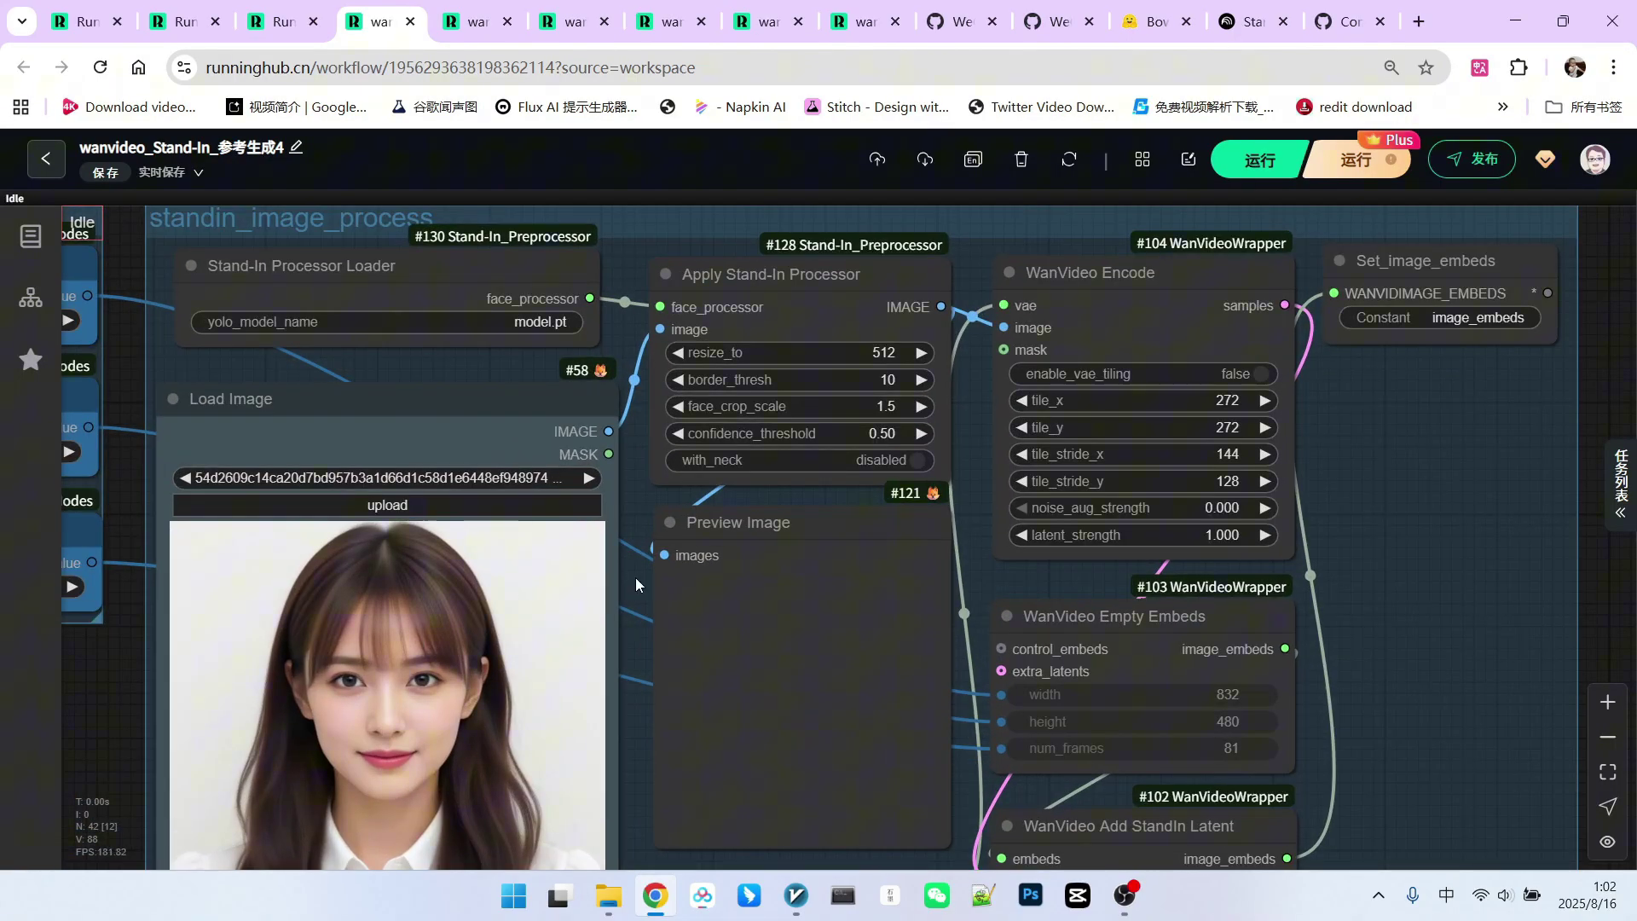
pyautogui.scroll(-5, 636, 576)
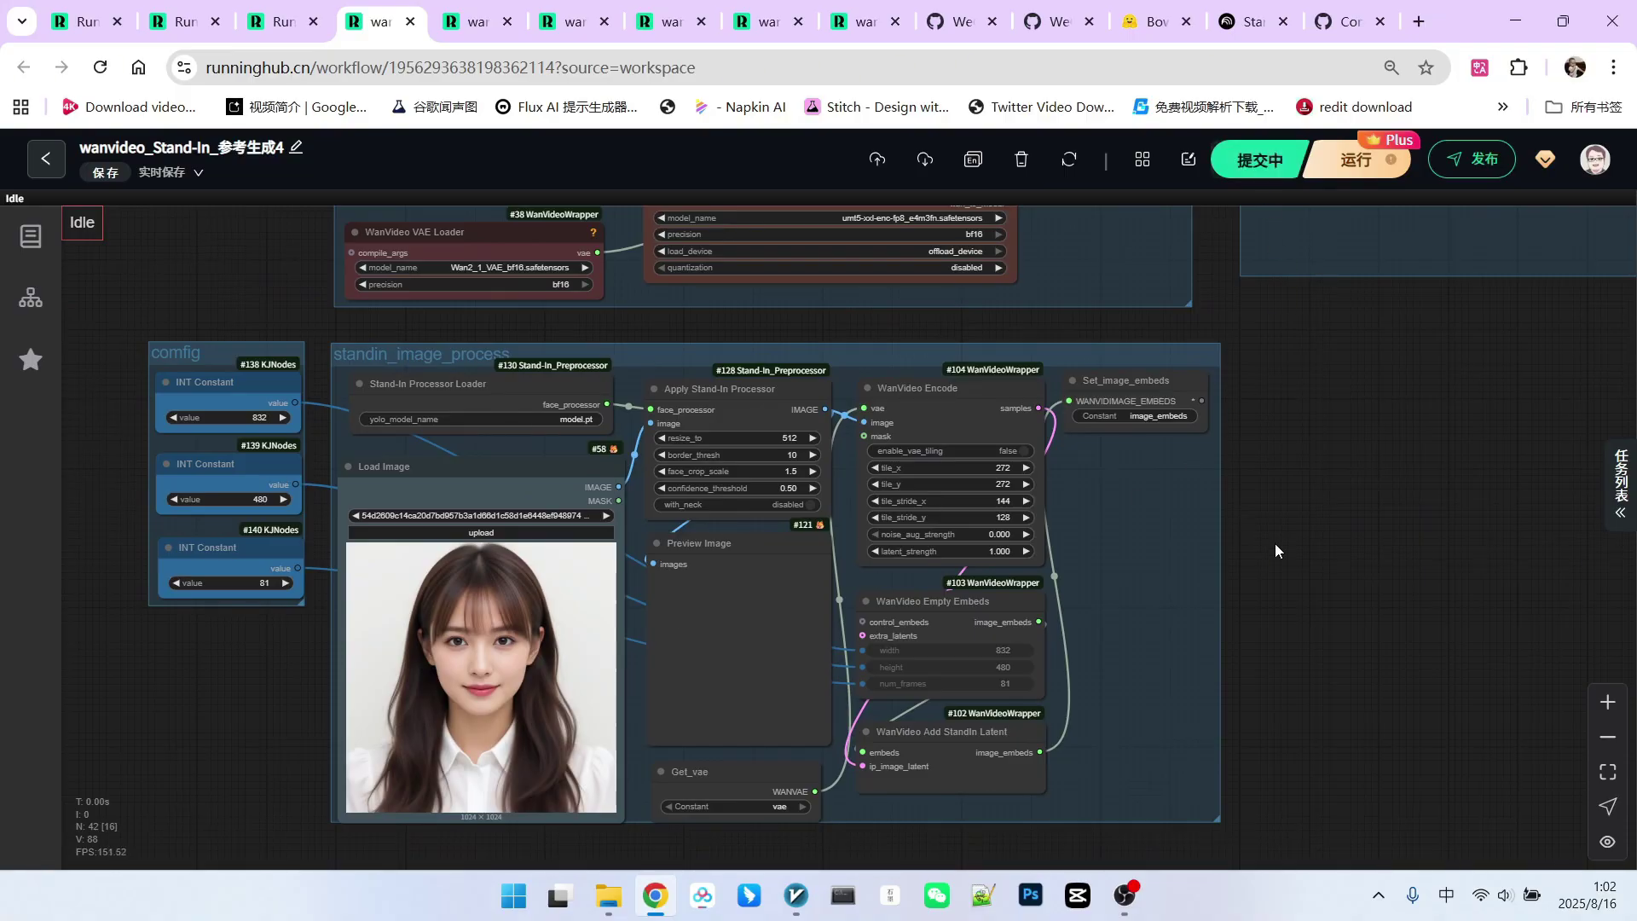
pyautogui.scroll(5, 716, 683)
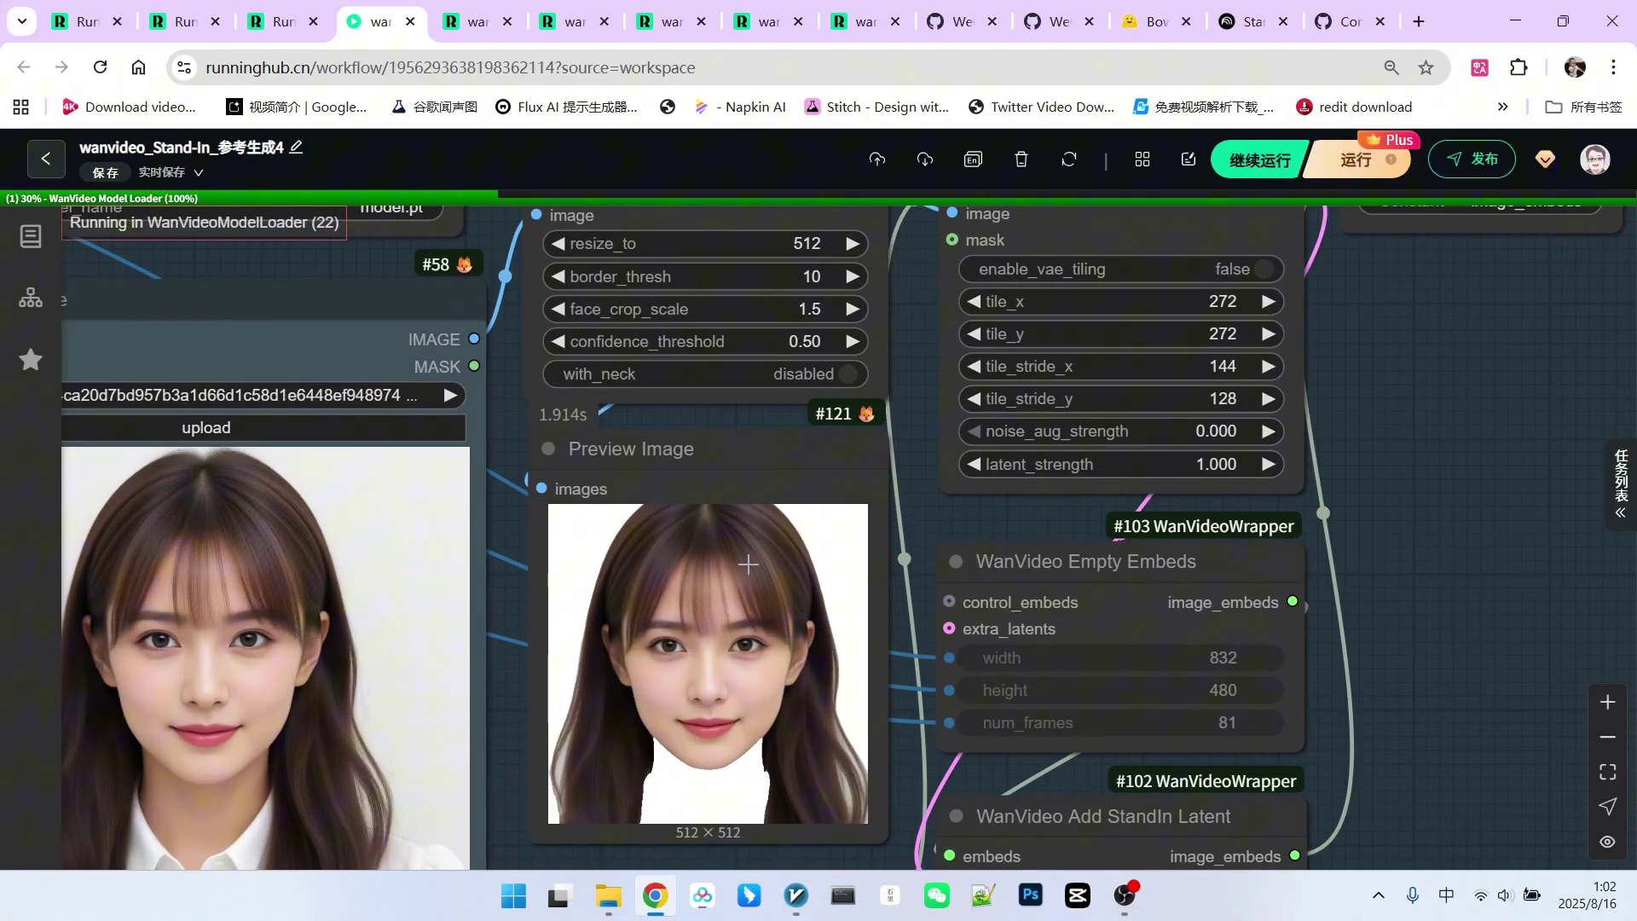
pyautogui.scroll(-4, 697, 565)
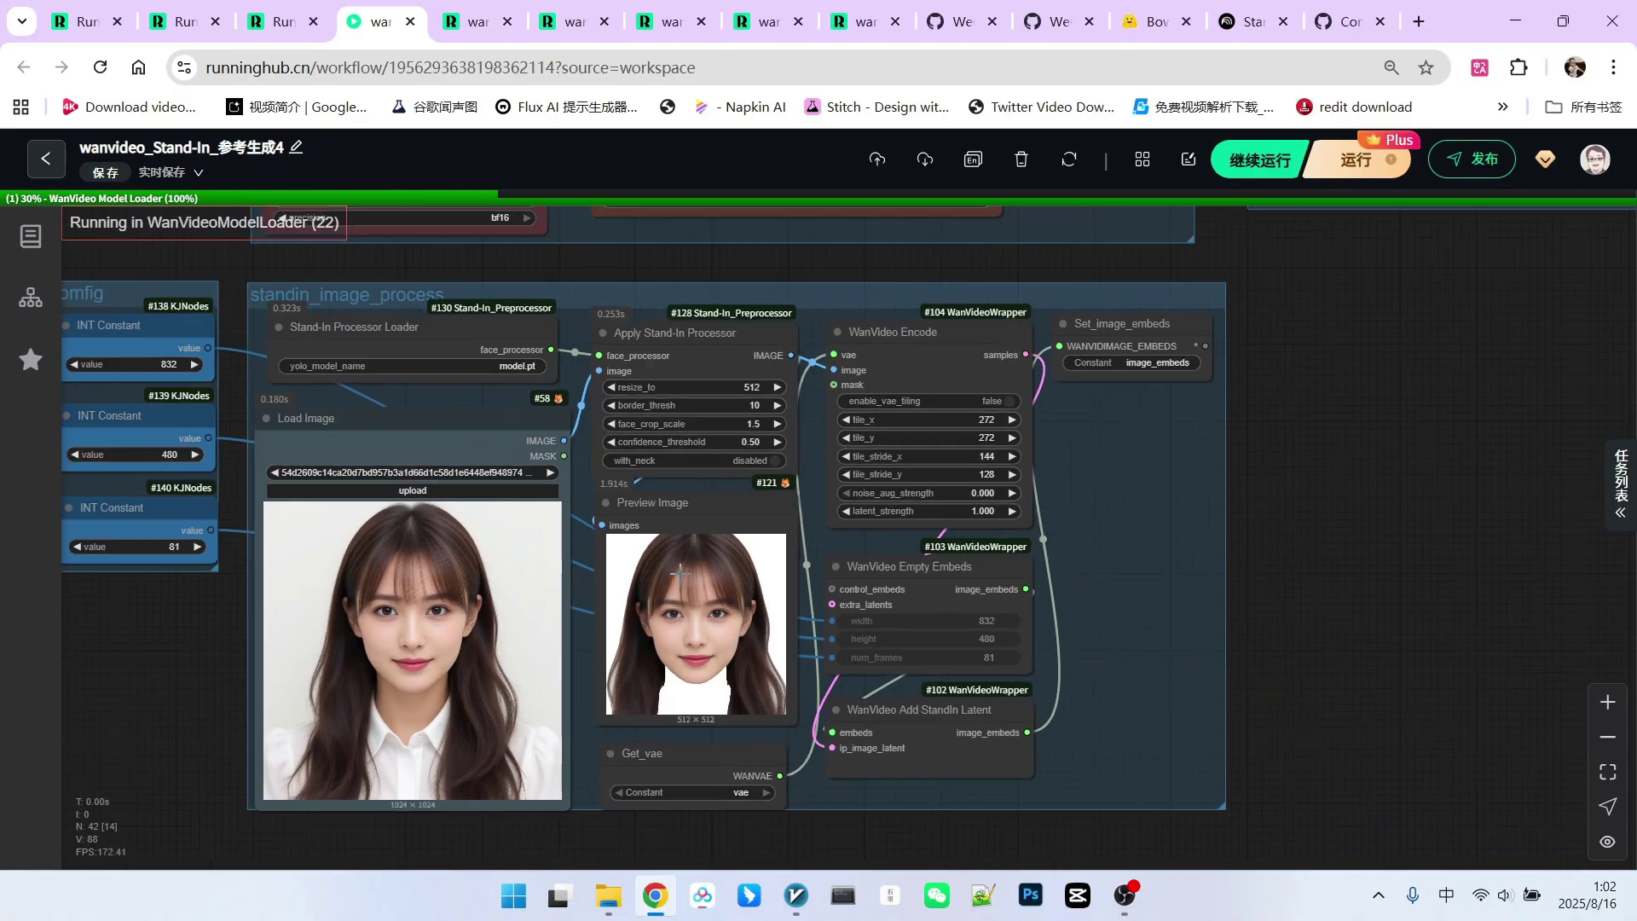
pyautogui.scroll(-3, 556, 647)
# Examine the woman's face and the overall scene in the art gallery output video
pyautogui.moveTo(1105, 578); pyautogui.dragTo(836, 743)
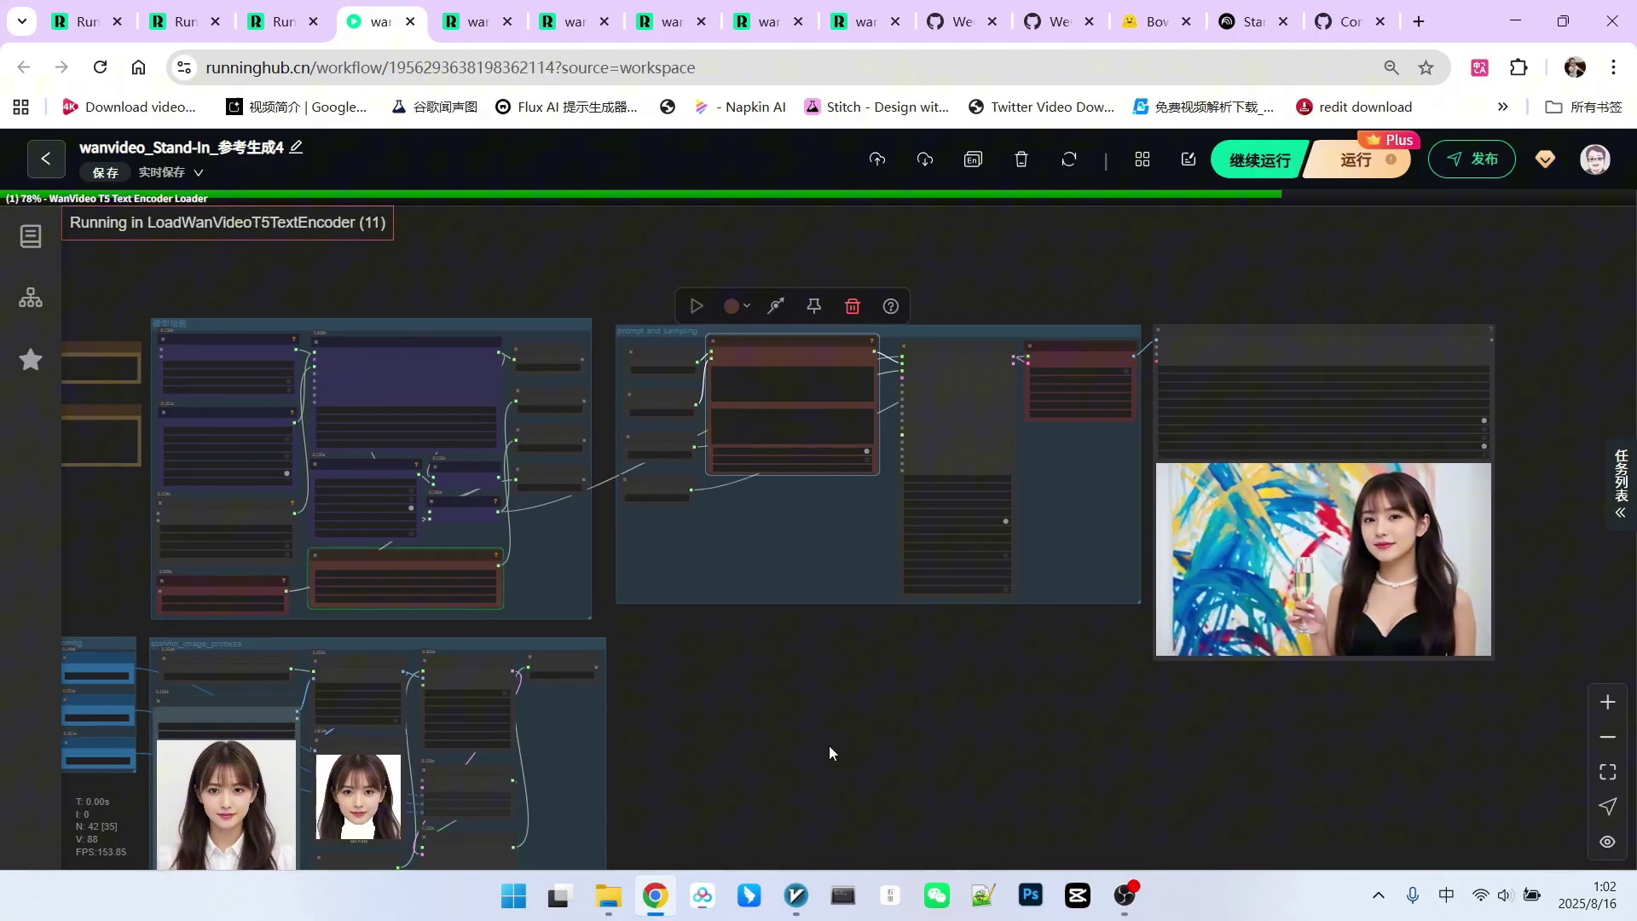
pyautogui.scroll(2, 1070, 659)
pyautogui.moveTo(1081, 661); pyautogui.dragTo(869, 638)
pyautogui.scroll(4, 1296, 599)
pyautogui.scroll(3, 1262, 573)
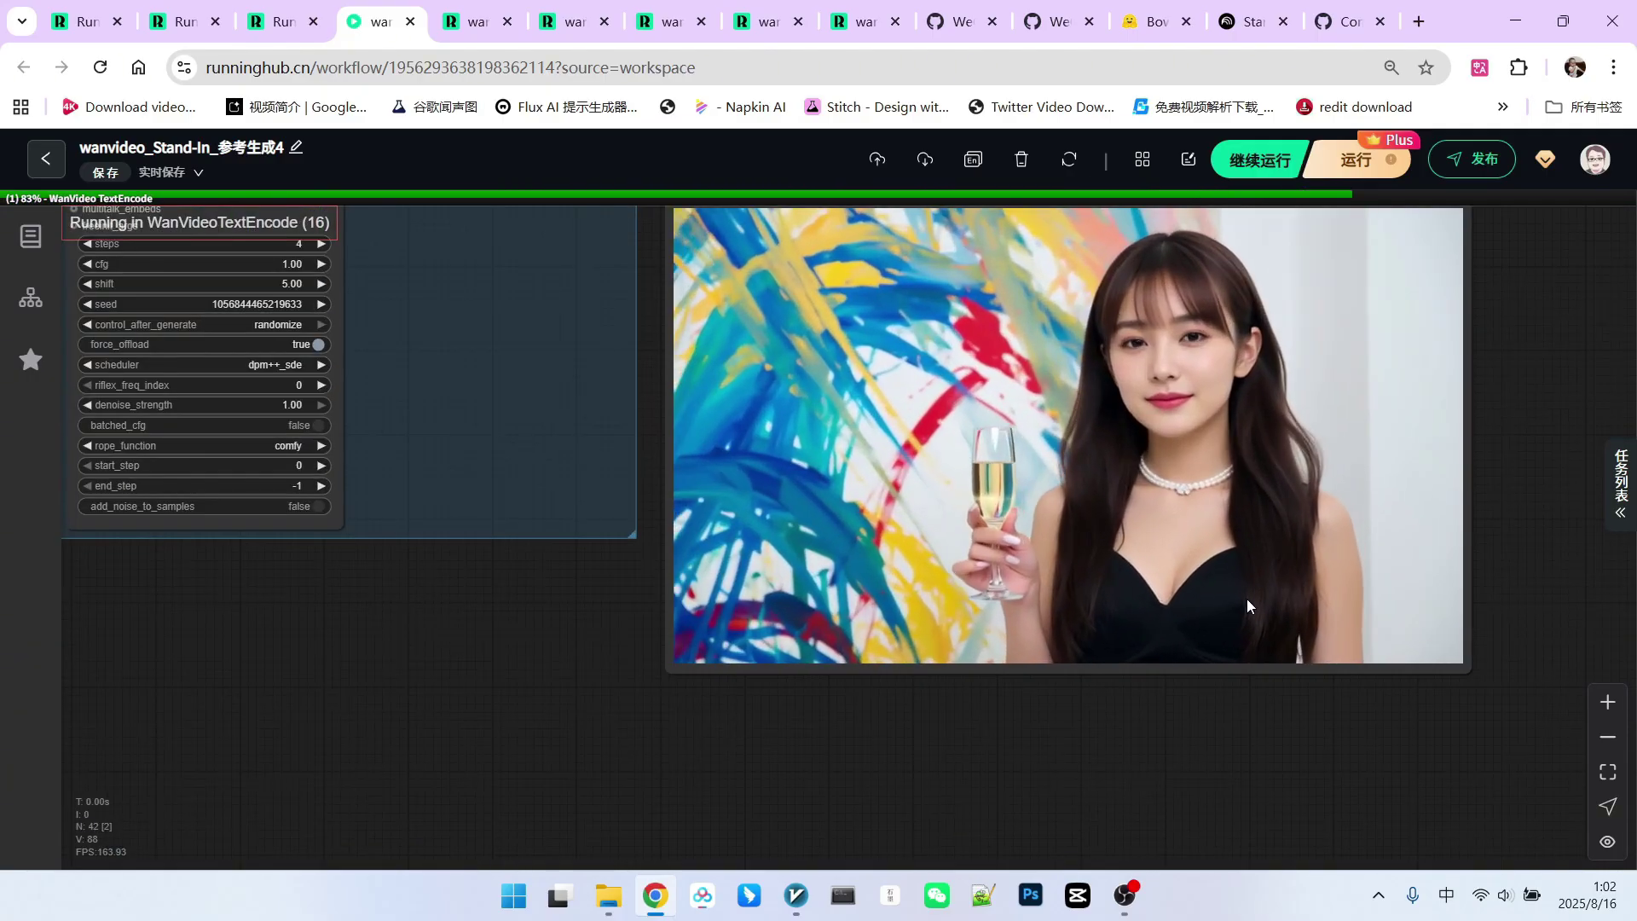
pyautogui.scroll(-2, 1194, 546)
pyautogui.moveTo(1397, 477); pyautogui.dragTo(1410, 532)
pyautogui.scroll(-1, 1032, 495)
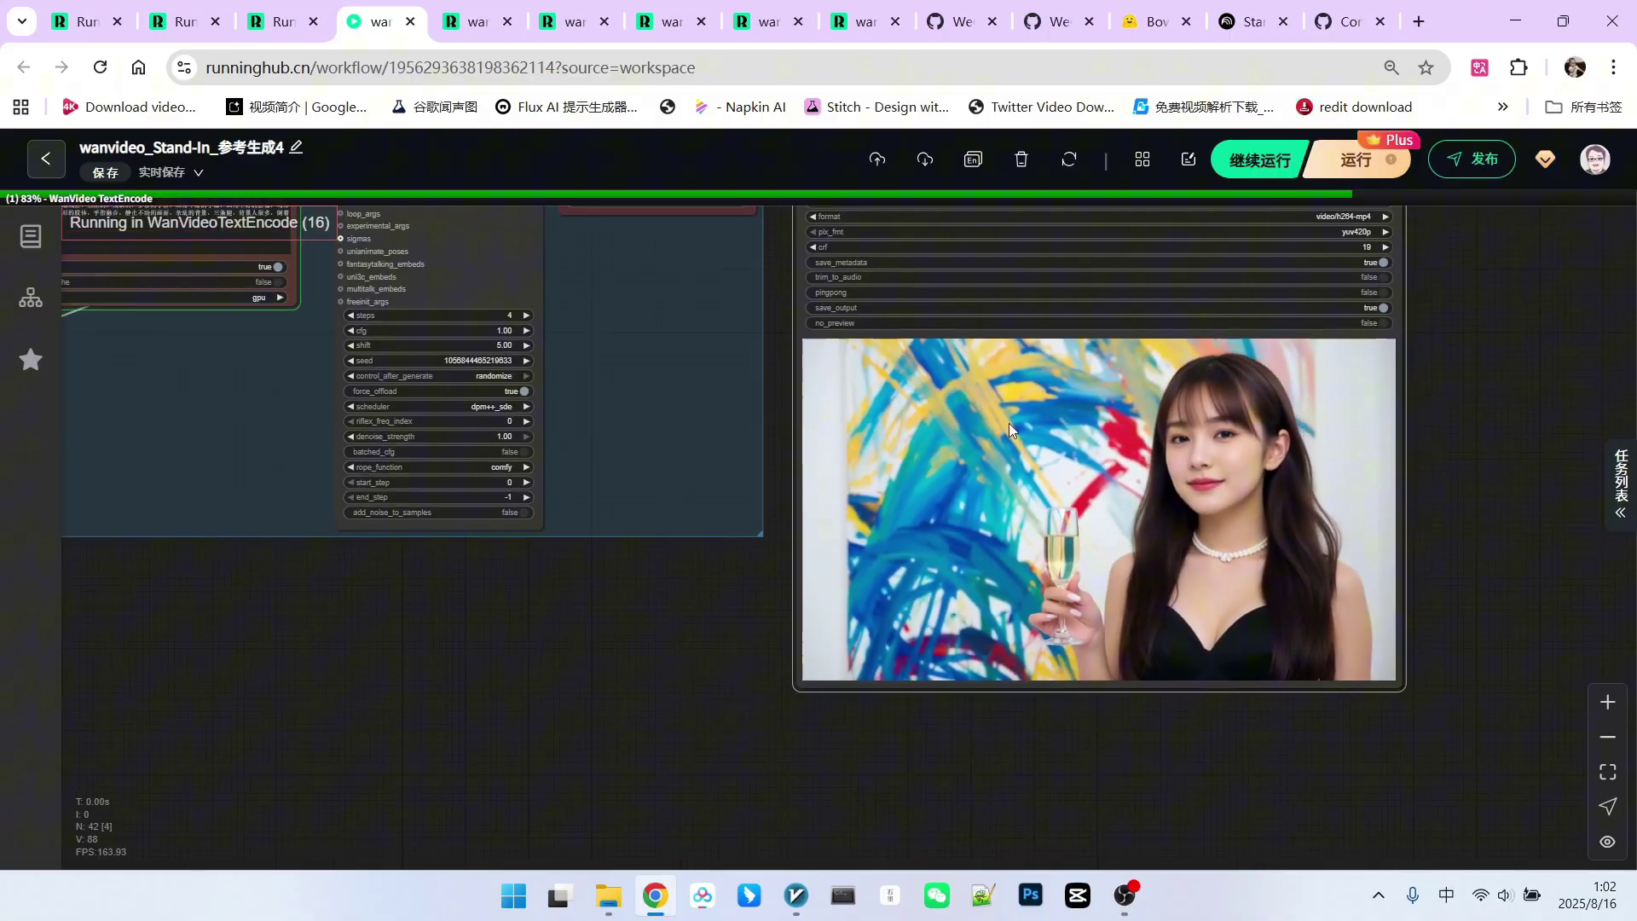
pyautogui.scroll(-2, 1485, 454)
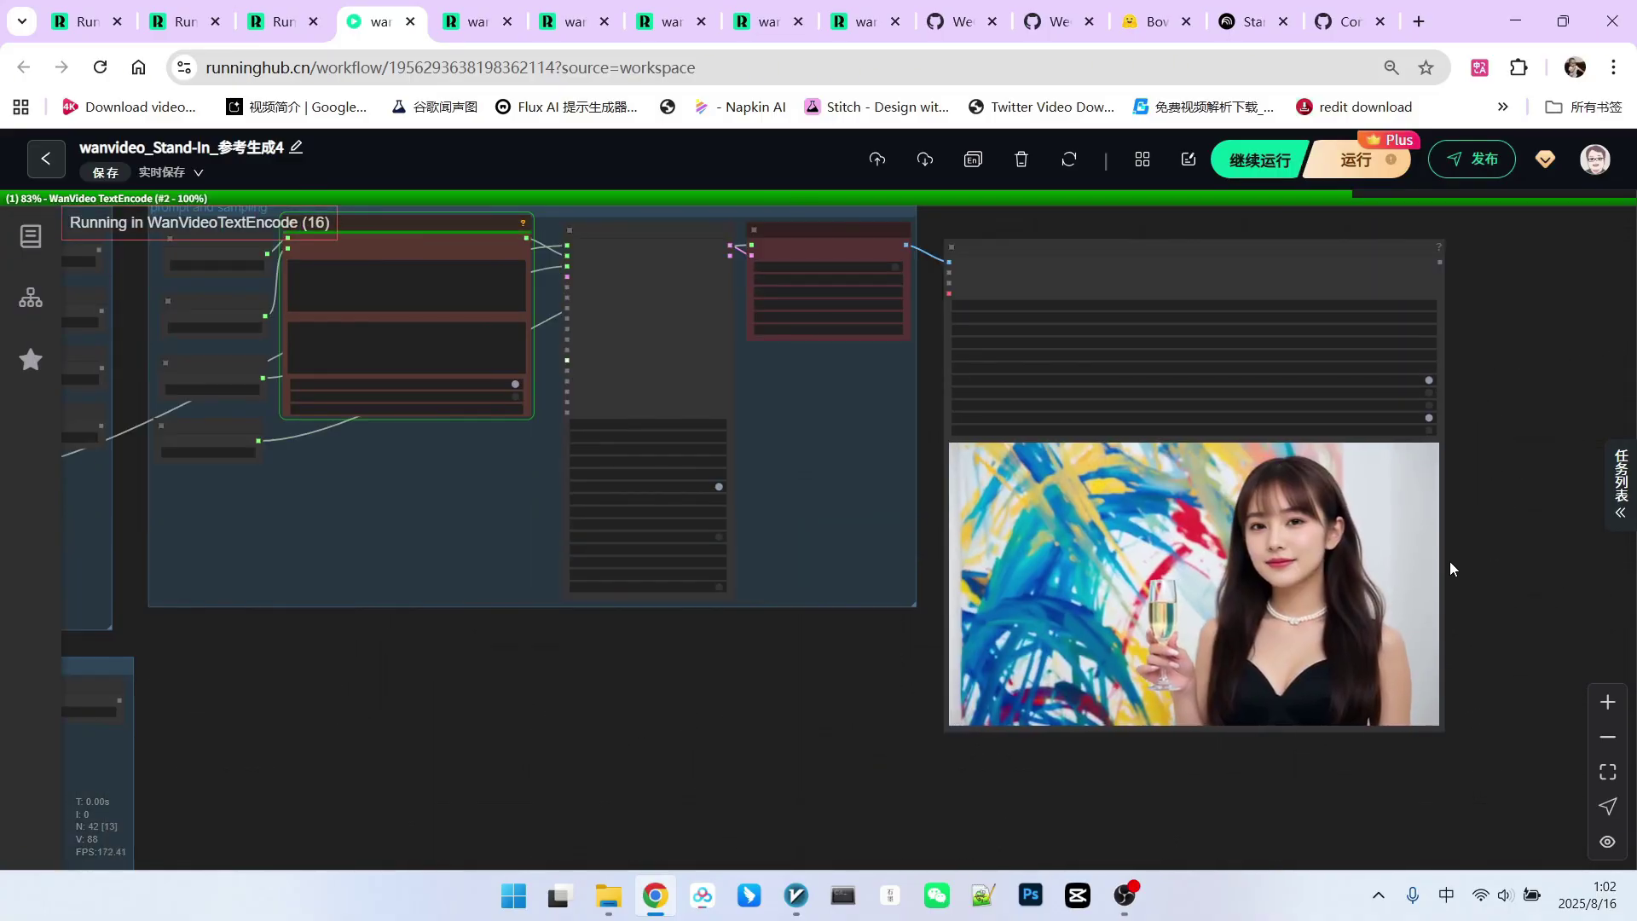
pyautogui.scroll(2, 1449, 561)
pyautogui.scroll(-3, 1363, 507)
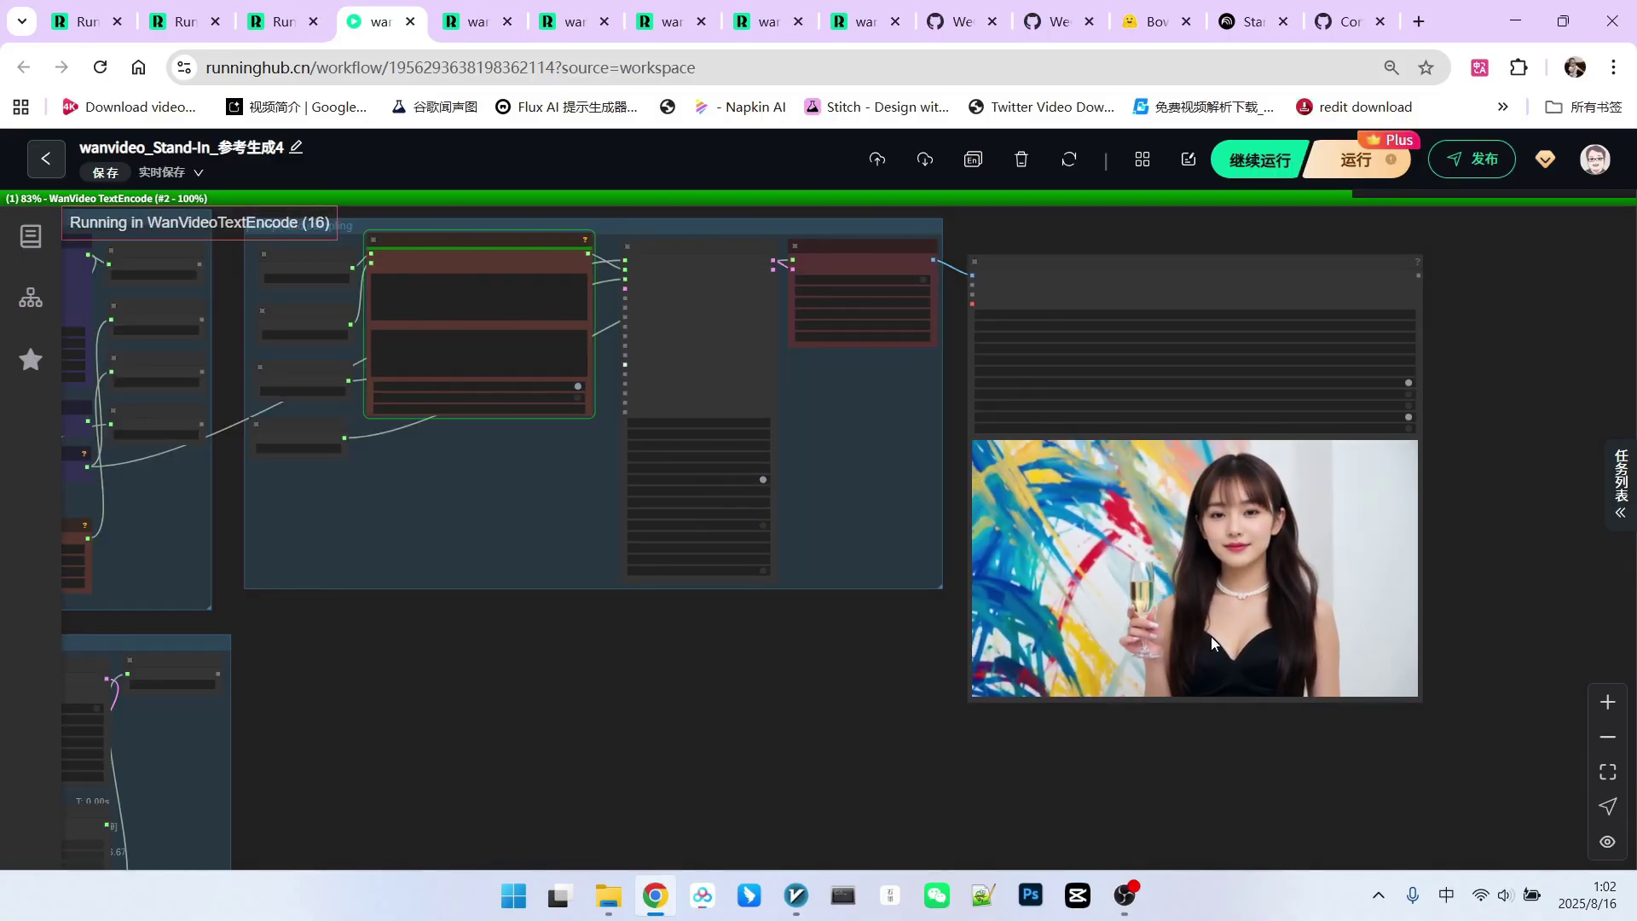
# Compare the reference portrait in the Load Image node with the processed face in the standin_image_process group
pyautogui.moveTo(554, 738); pyautogui.dragTo(1042, 608)
pyautogui.scroll(5, 252, 807)
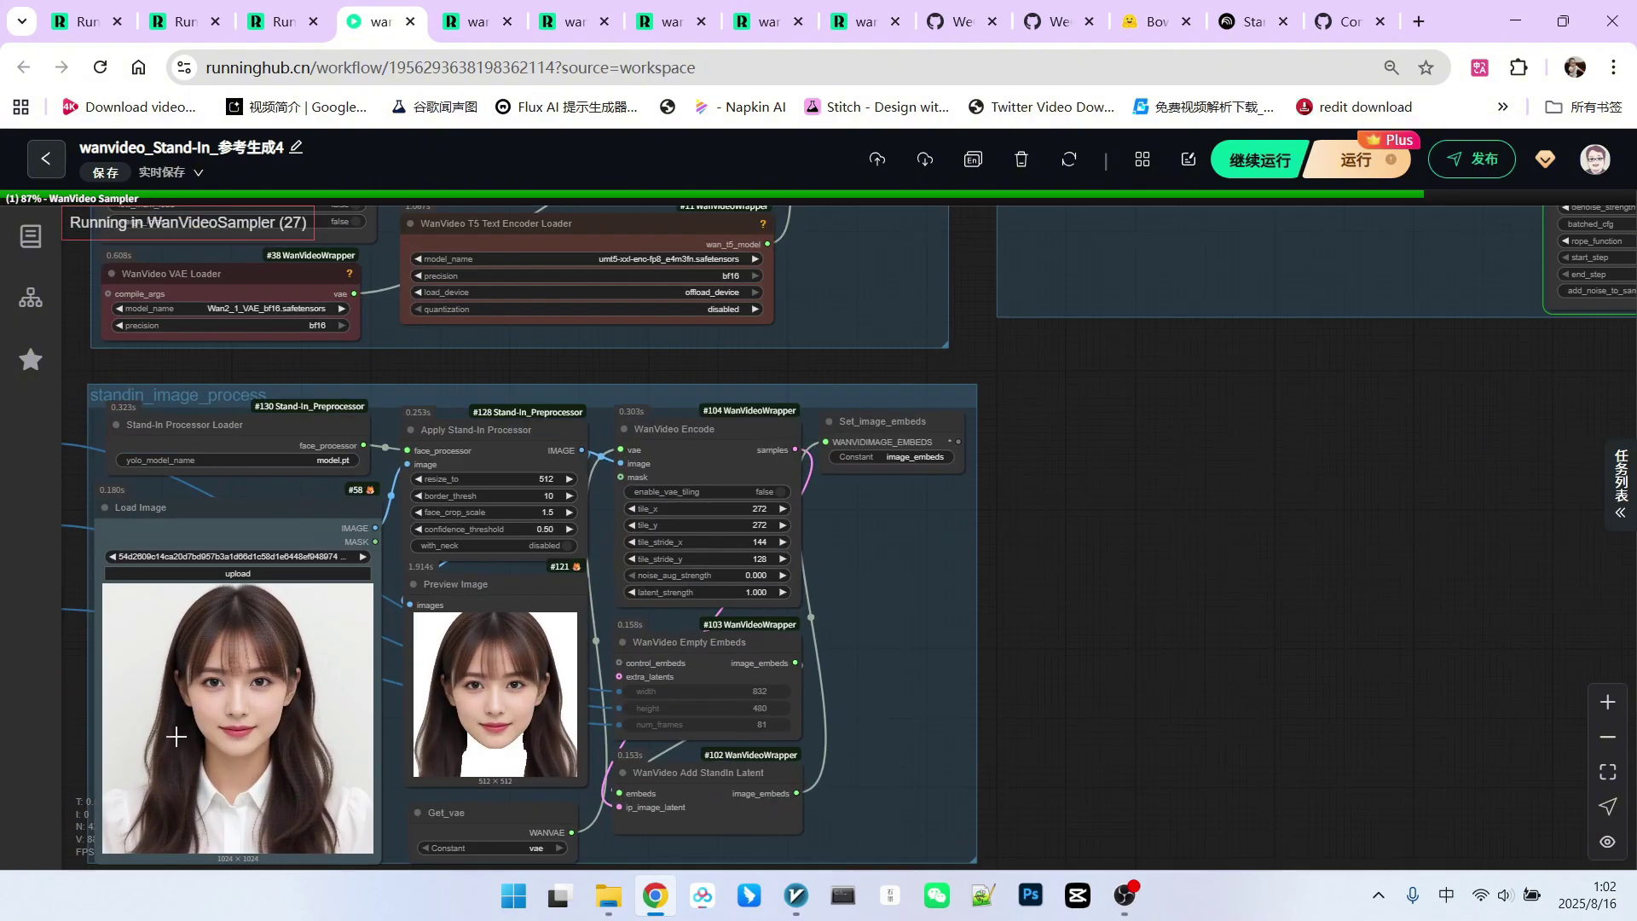
pyautogui.scroll(-7, 306, 635)
pyautogui.moveTo(946, 544); pyautogui.dragTo(950, 602)
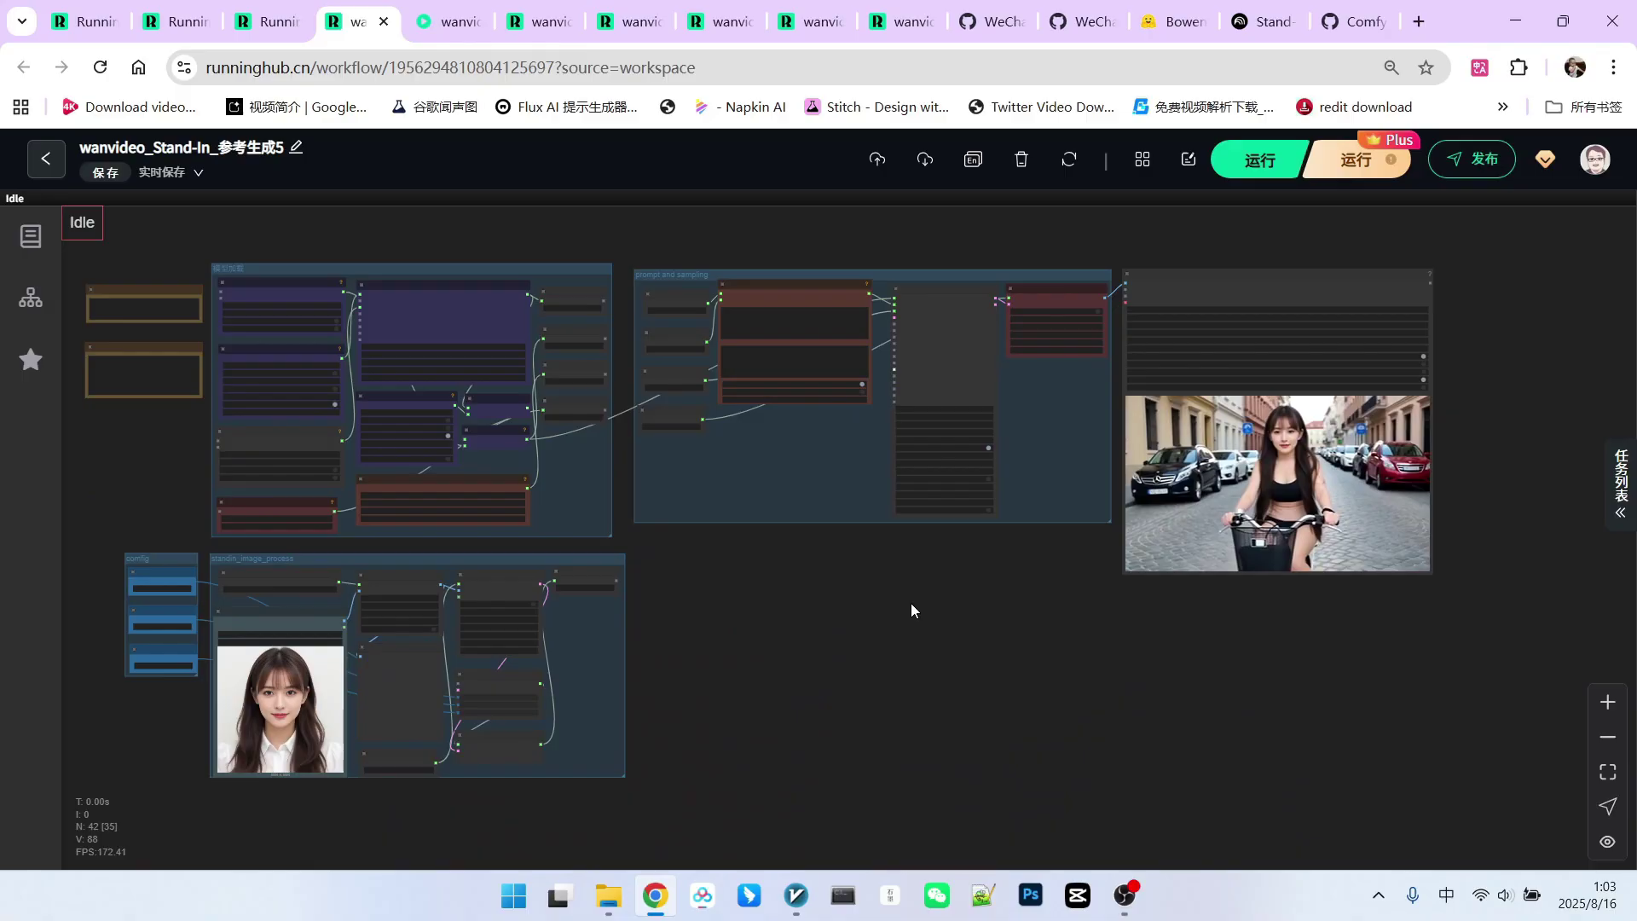
pyautogui.moveTo(874, 607); pyautogui.dragTo(905, 562)
# Examine the woman riding a bicycle in the output video of the wanvideo_Stand-In_参考生成5 workflow
pyautogui.scroll(1, 976, 578)
pyautogui.scroll(4, 1371, 504)
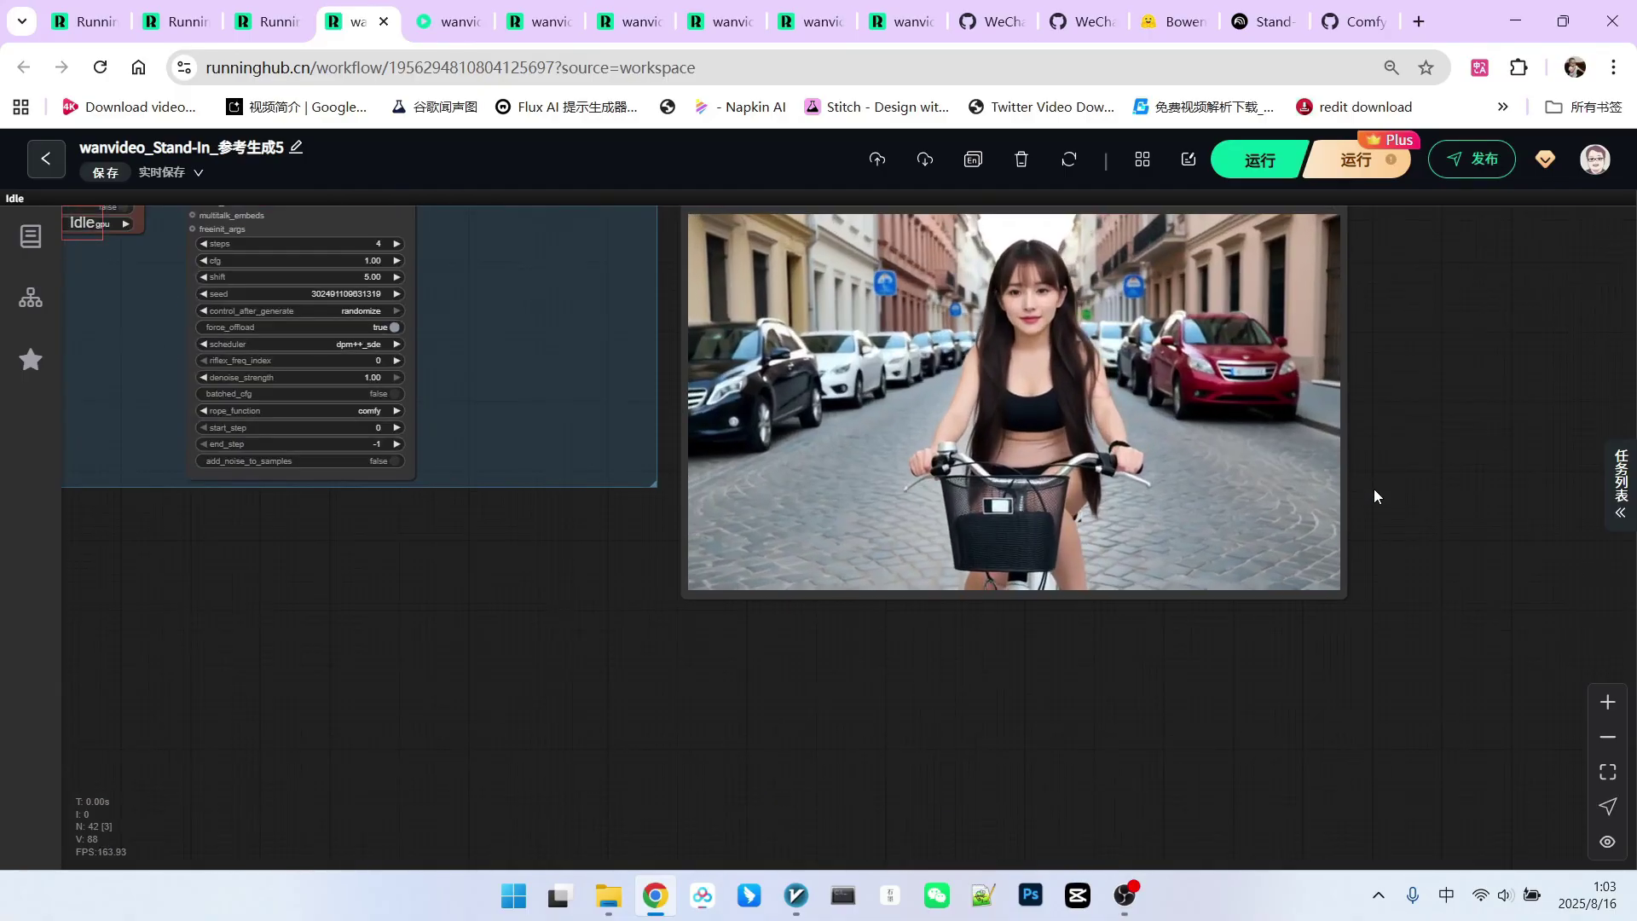
pyautogui.scroll(-2, 1070, 479)
pyautogui.scroll(5, 1124, 453)
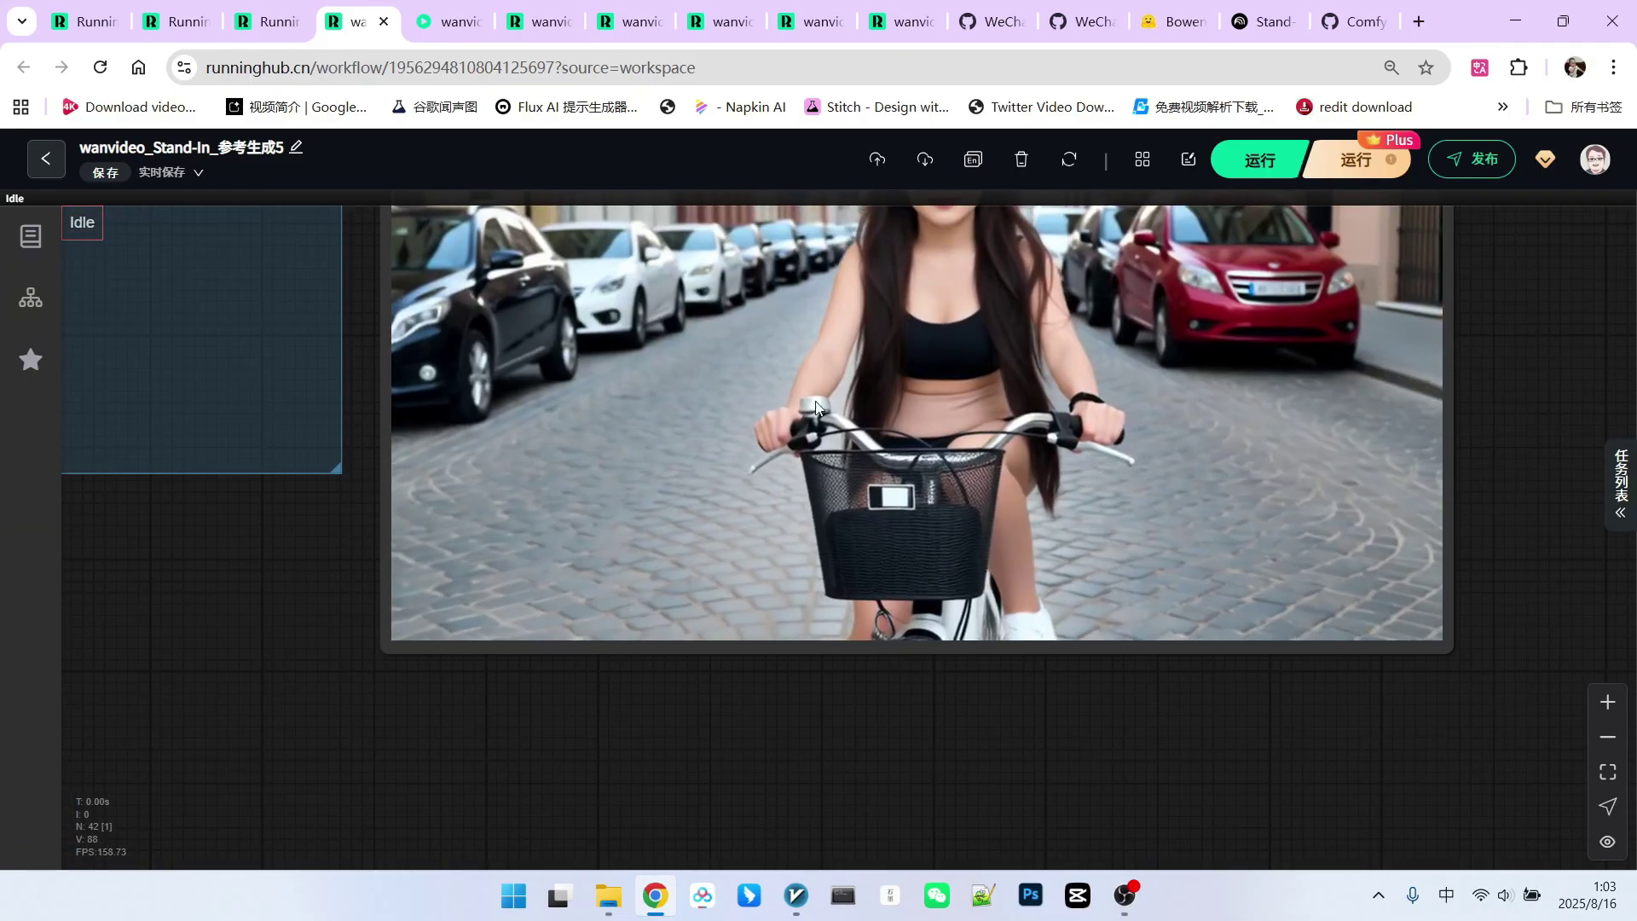
pyautogui.scroll(-2, 1009, 464)
pyautogui.scroll(-4, 1010, 464)
# Change the opening shot type of the wanvideo_Stand-In_参考生成6 positive prompt to 近景镜头 and run the workflow
pyautogui.moveTo(1044, 608); pyautogui.dragTo(1104, 673)
pyautogui.scroll(-4, 1087, 447)
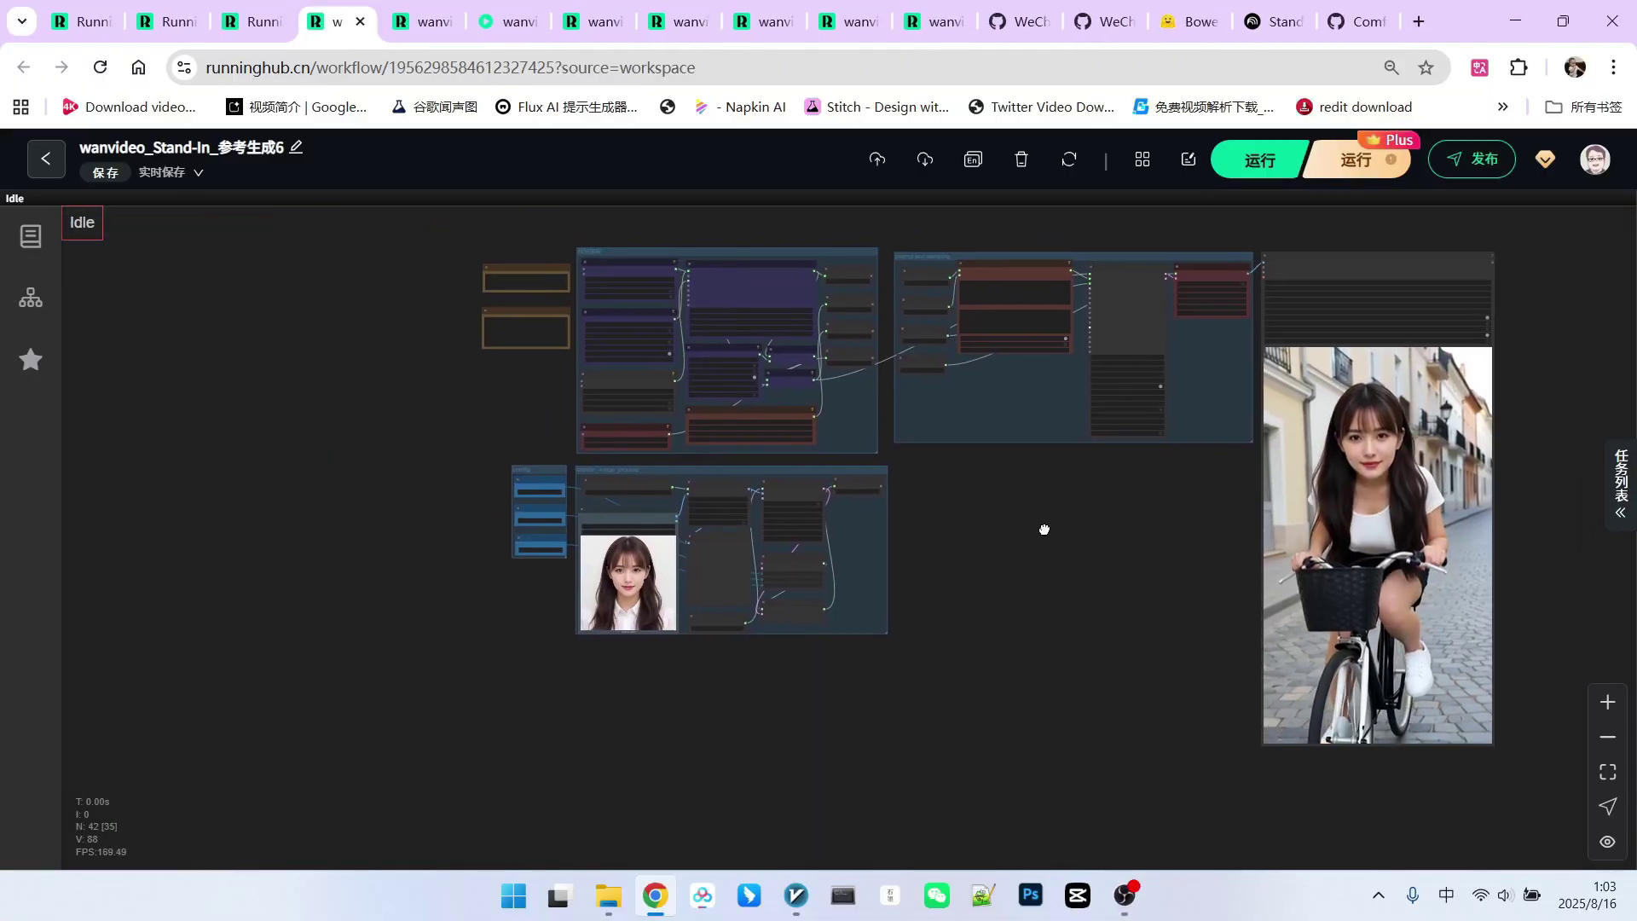
pyautogui.scroll(2, 1037, 559)
pyautogui.moveTo(998, 500); pyautogui.dragTo(921, 622)
pyautogui.scroll(1, 1031, 527)
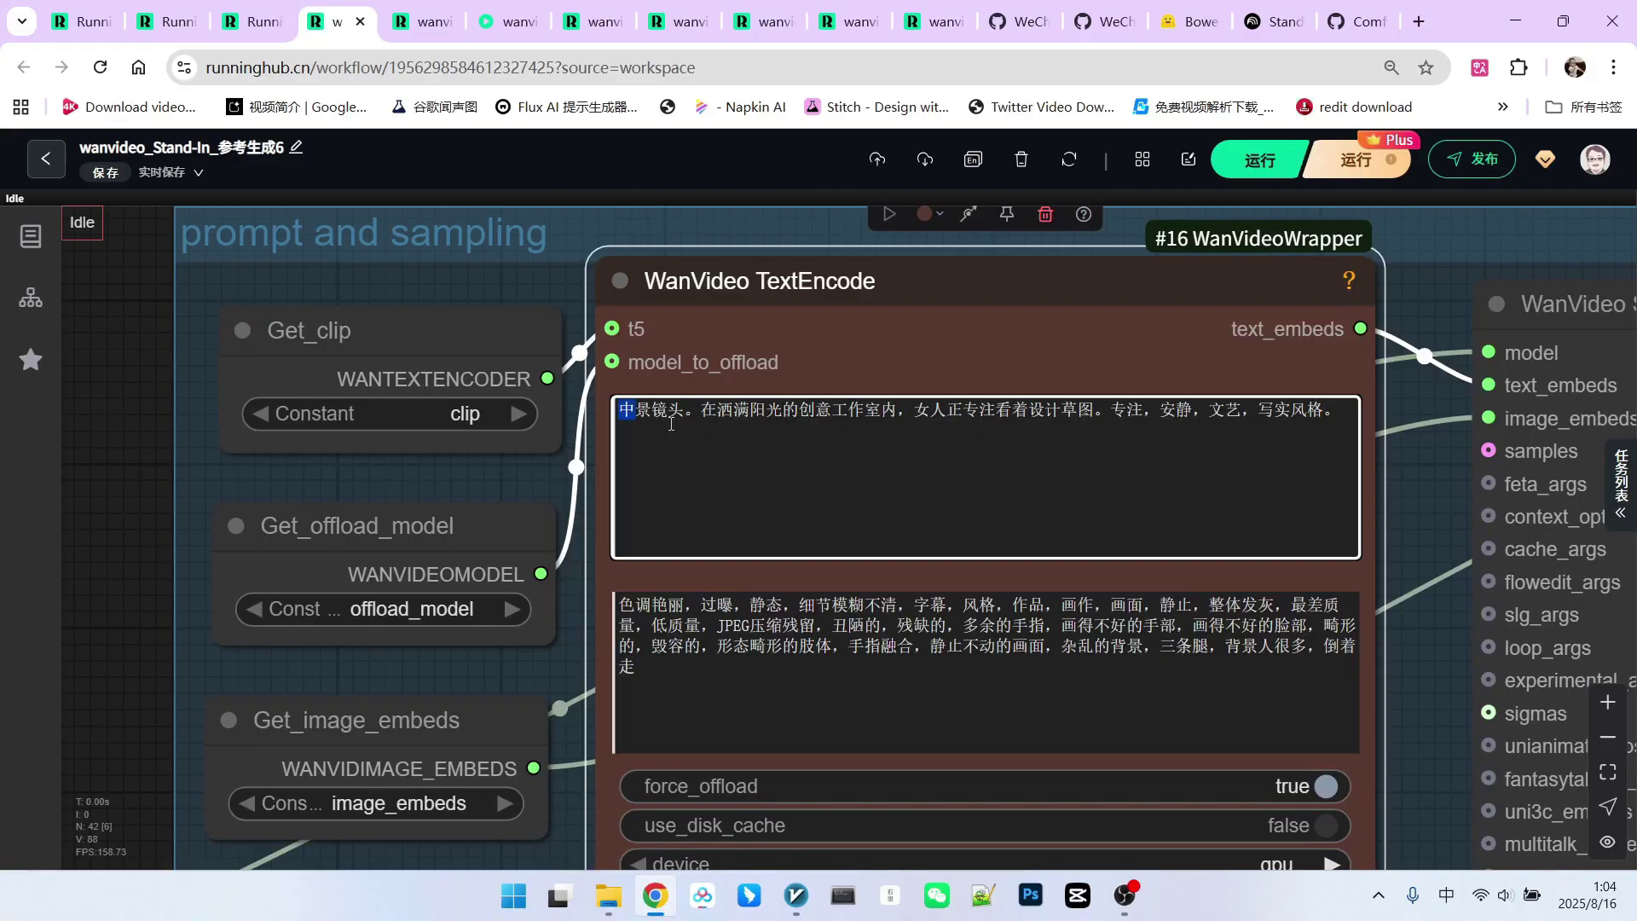
pyautogui.write('近')
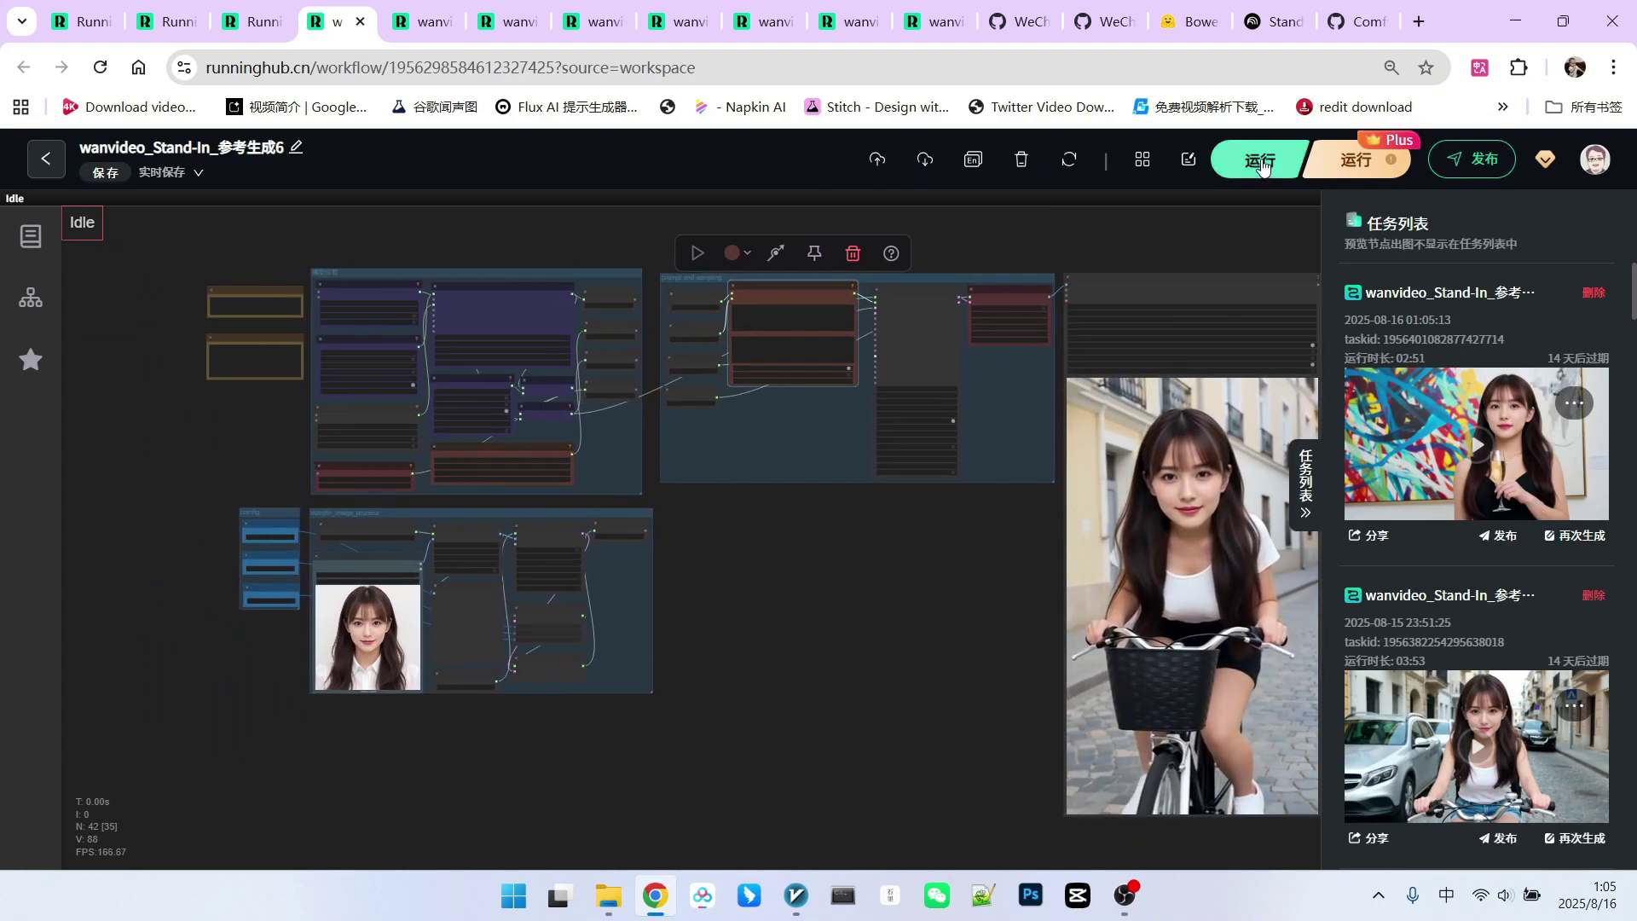
pyautogui.click(1260, 161)
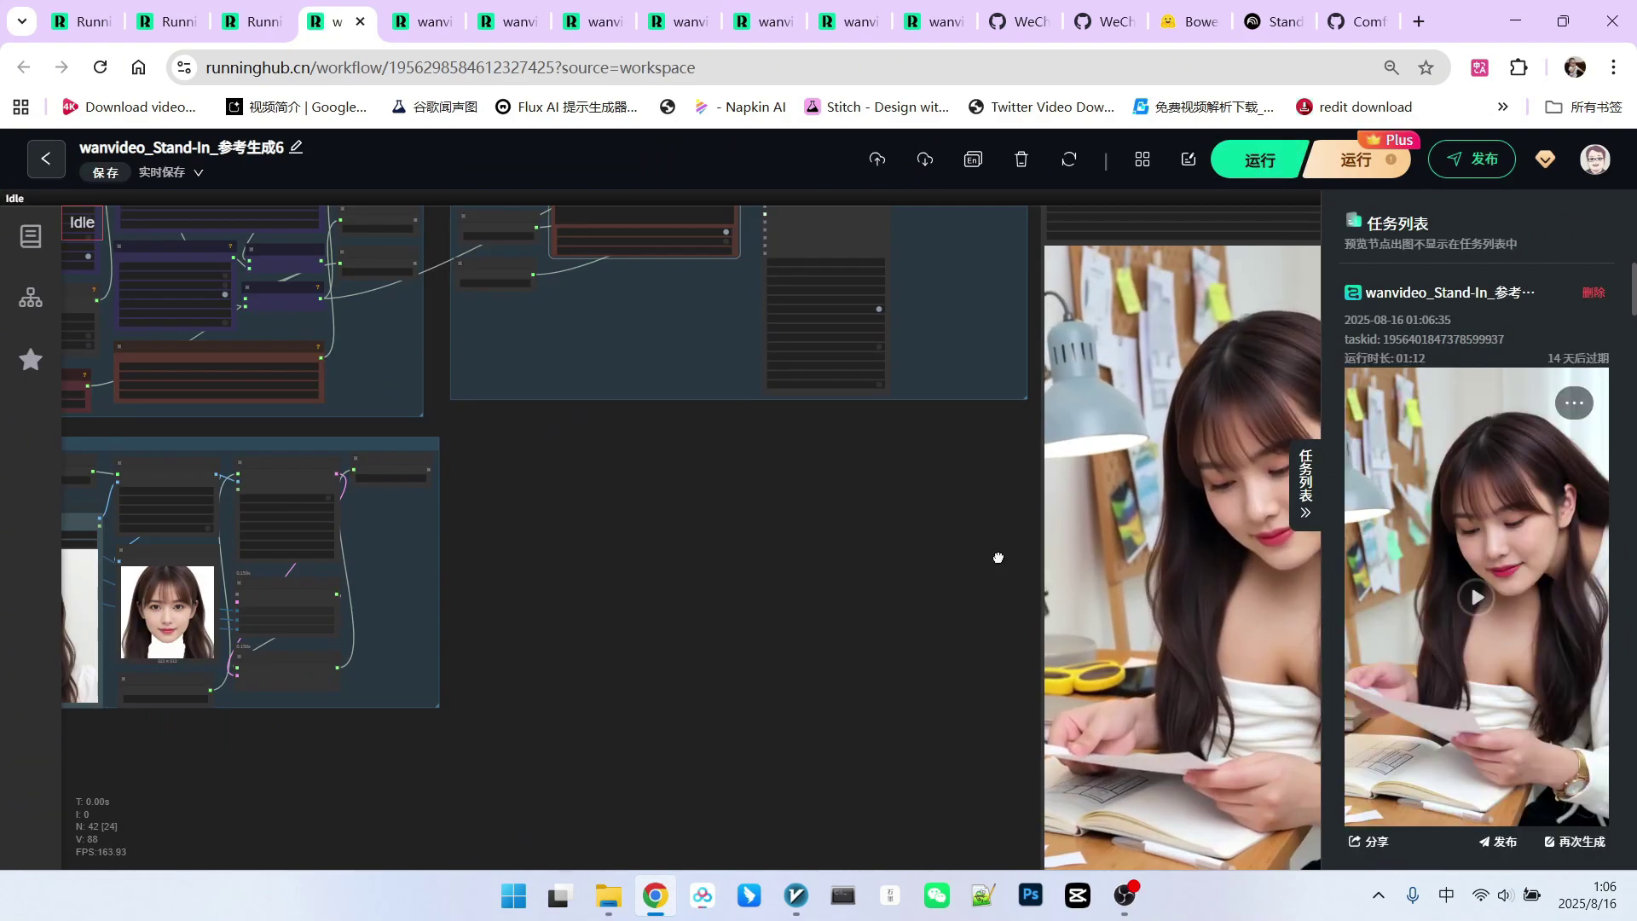
# Examine the output video of the woman reading design sketches and compare her face with the reference portrait
pyautogui.moveTo(999, 558); pyautogui.dragTo(728, 573)
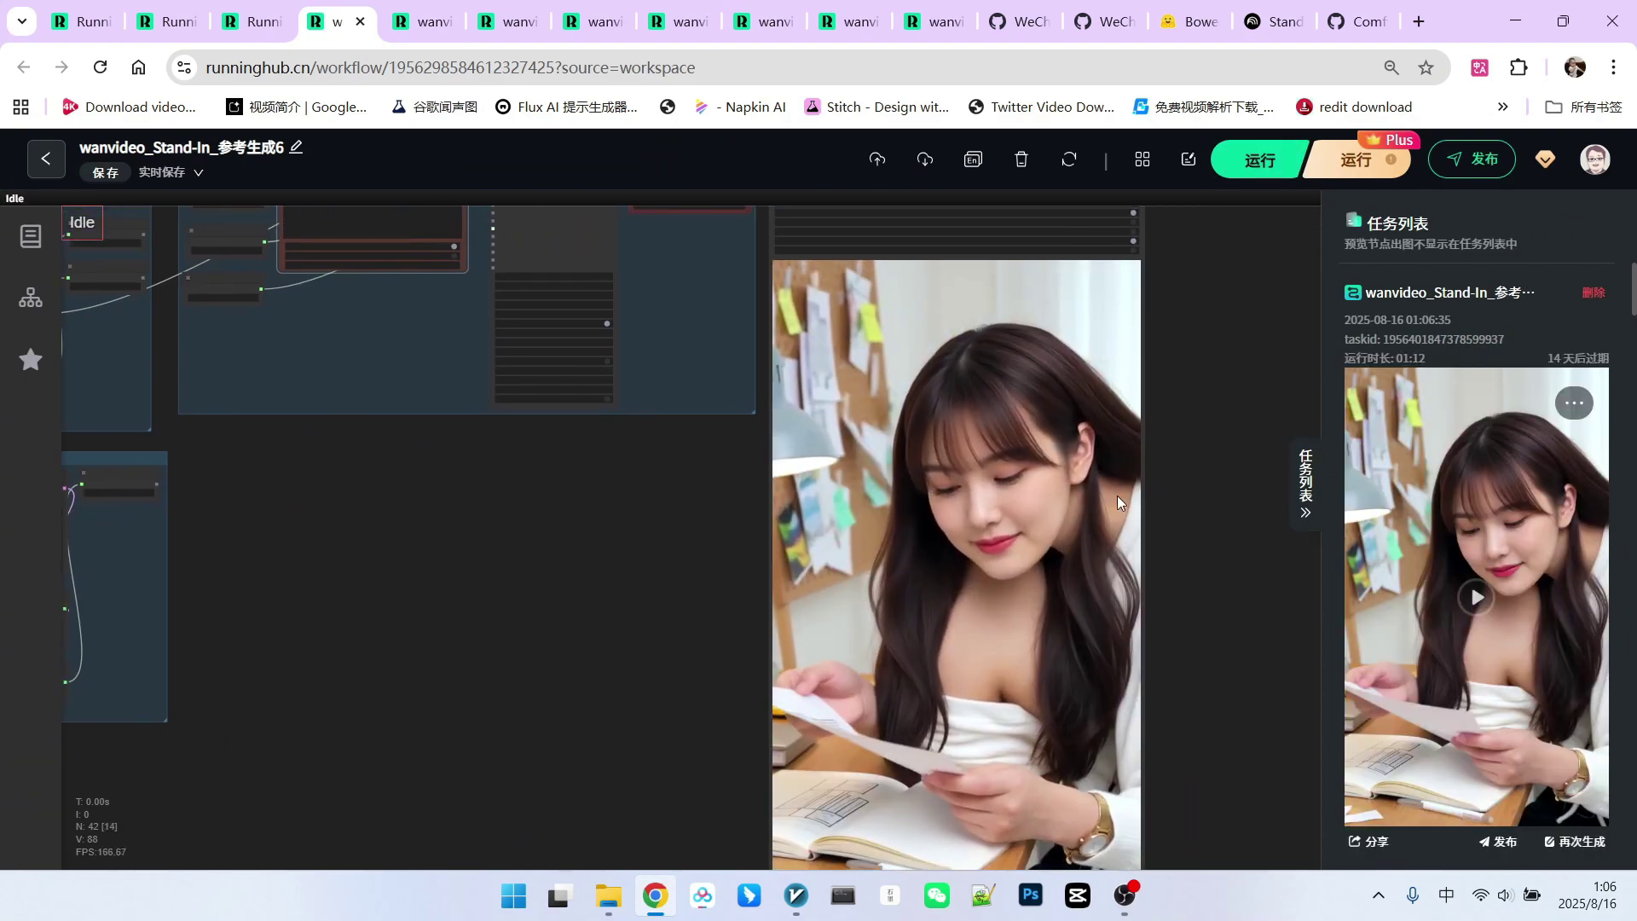
pyautogui.scroll(-4, 954, 496)
pyautogui.scroll(4, 570, 517)
pyautogui.moveTo(571, 518); pyautogui.dragTo(979, 585)
pyautogui.scroll(3, 160, 510)
pyautogui.scroll(-5, 271, 644)
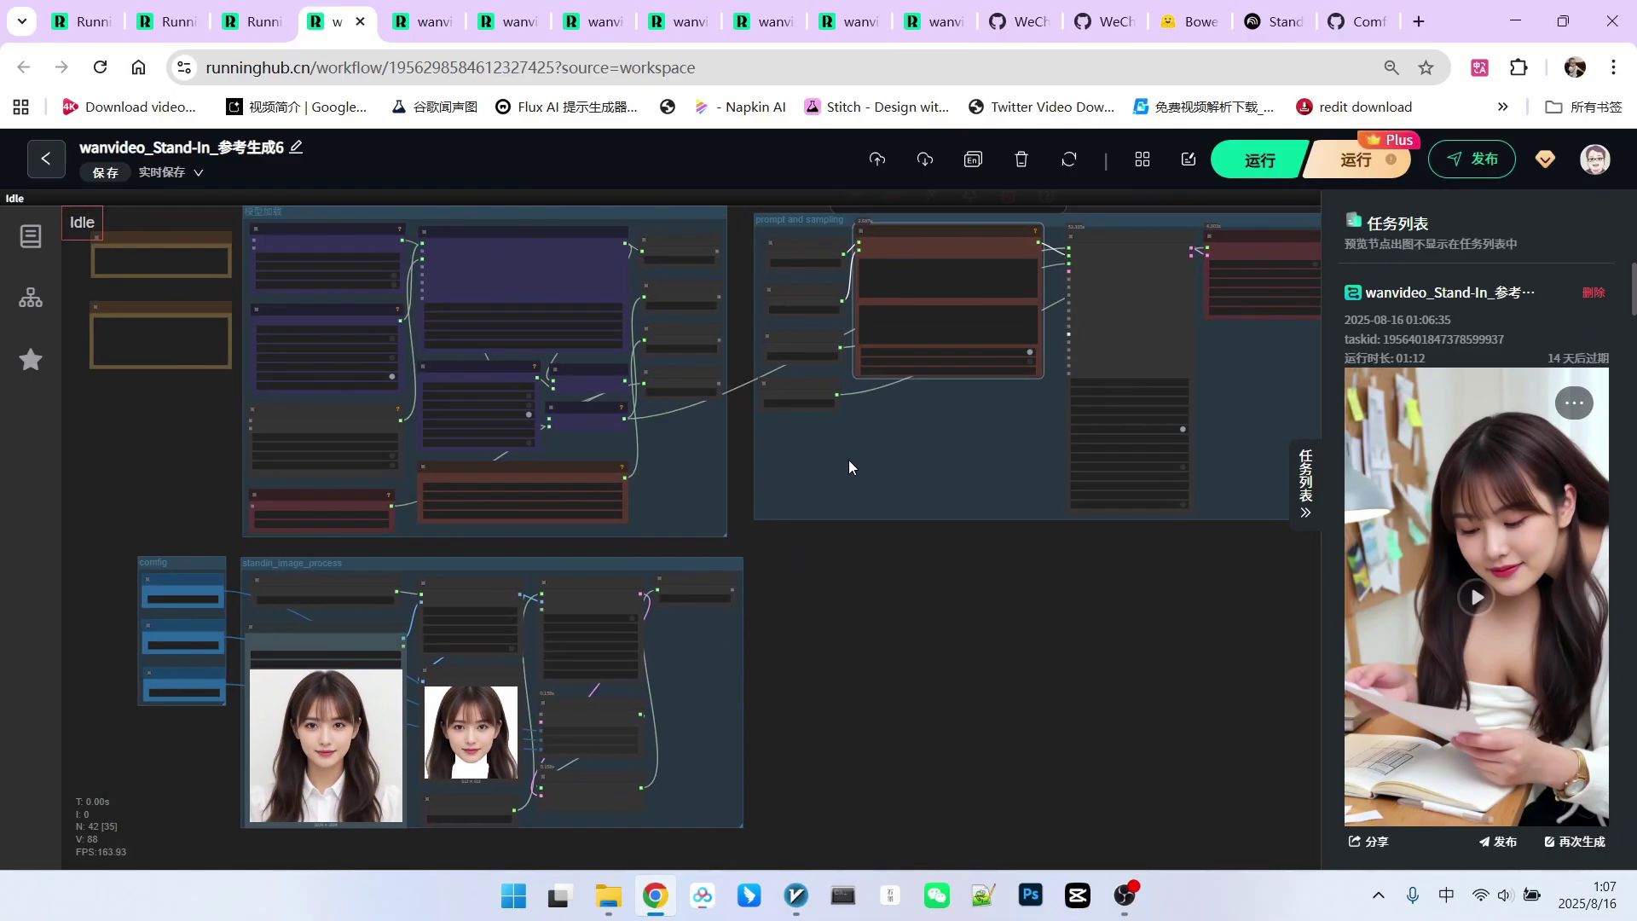
# Return to the wanvideo_Stand-In_参考生成4 workflow
pyautogui.click(429, 24)
pyautogui.click(505, 21)
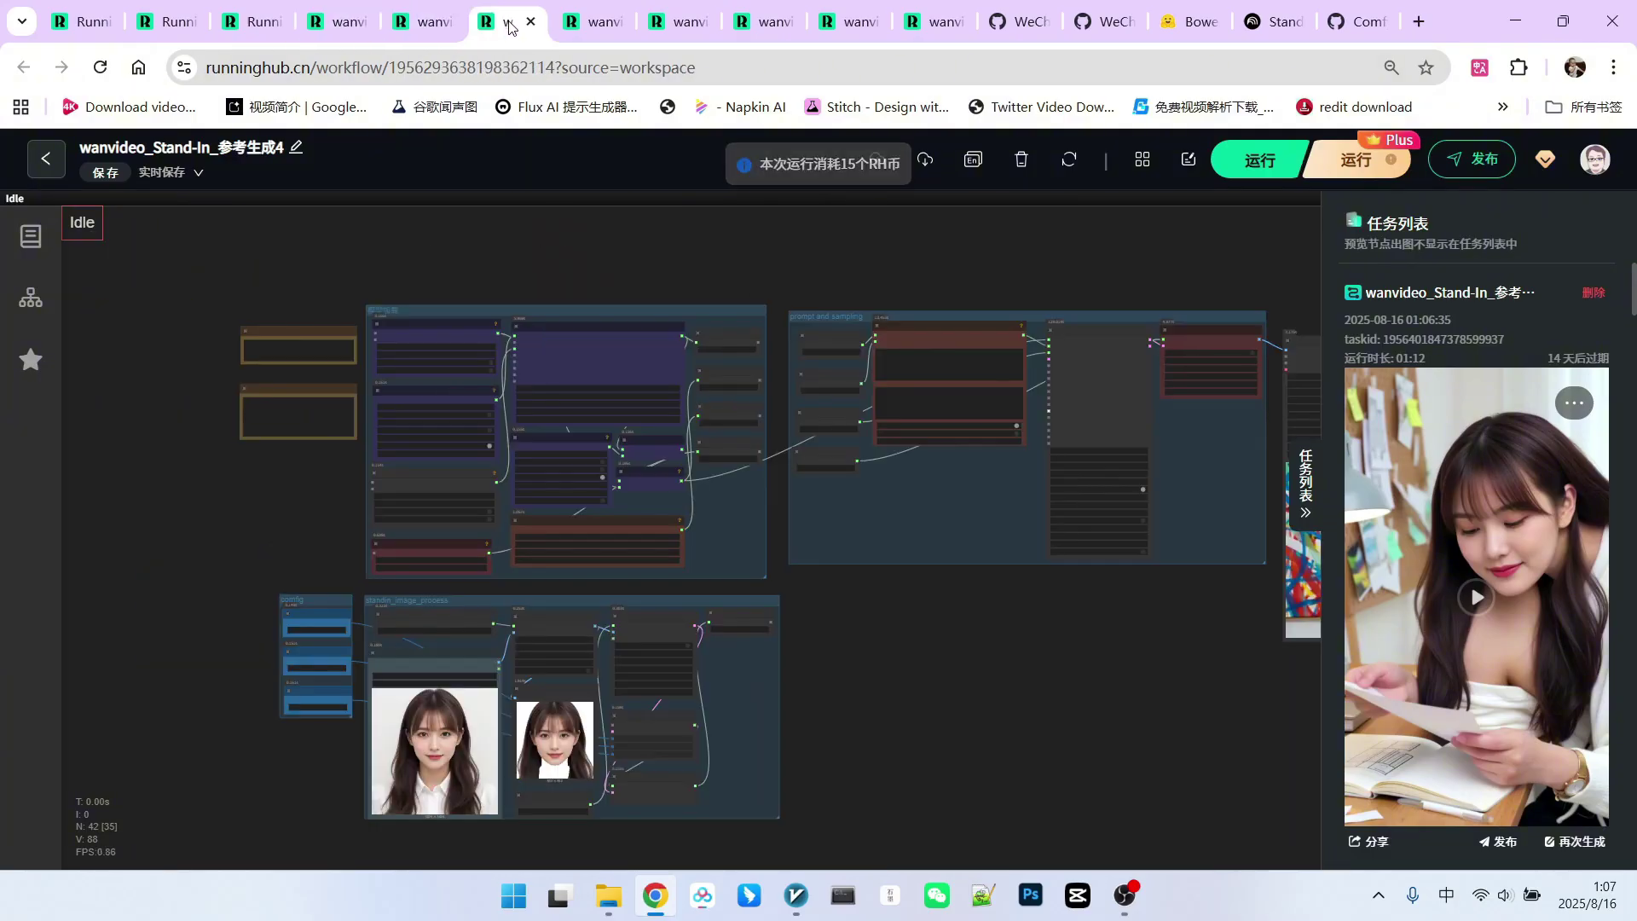